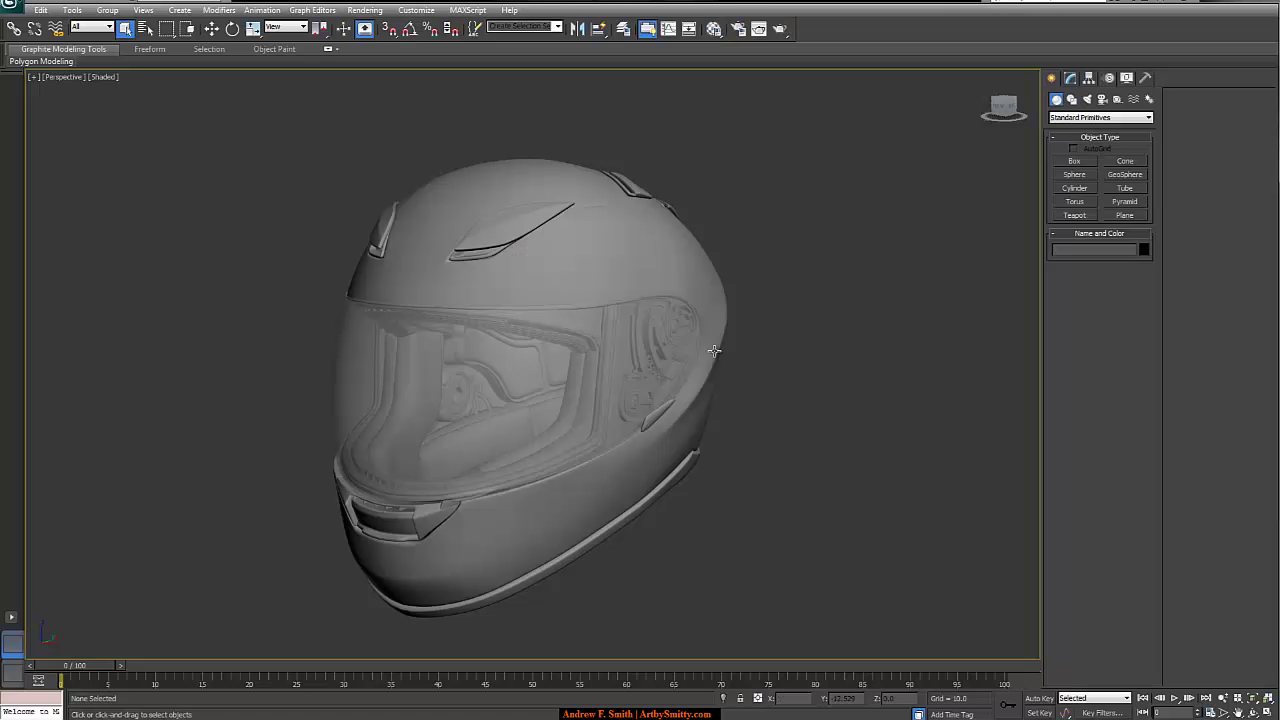
Show edged faces on the helmet model and hide the transparent visor
mouse_move(580, 255)
middle_mouse_down("alt")
mouse_move(760, 269)
mouse_move(625, 236)
mouse_move(553, 236)
mouse_move(600, 240)
mouse_move(583, 234)
mouse_move(428, 293)
middle_mouse_up("alt")
key("F4")
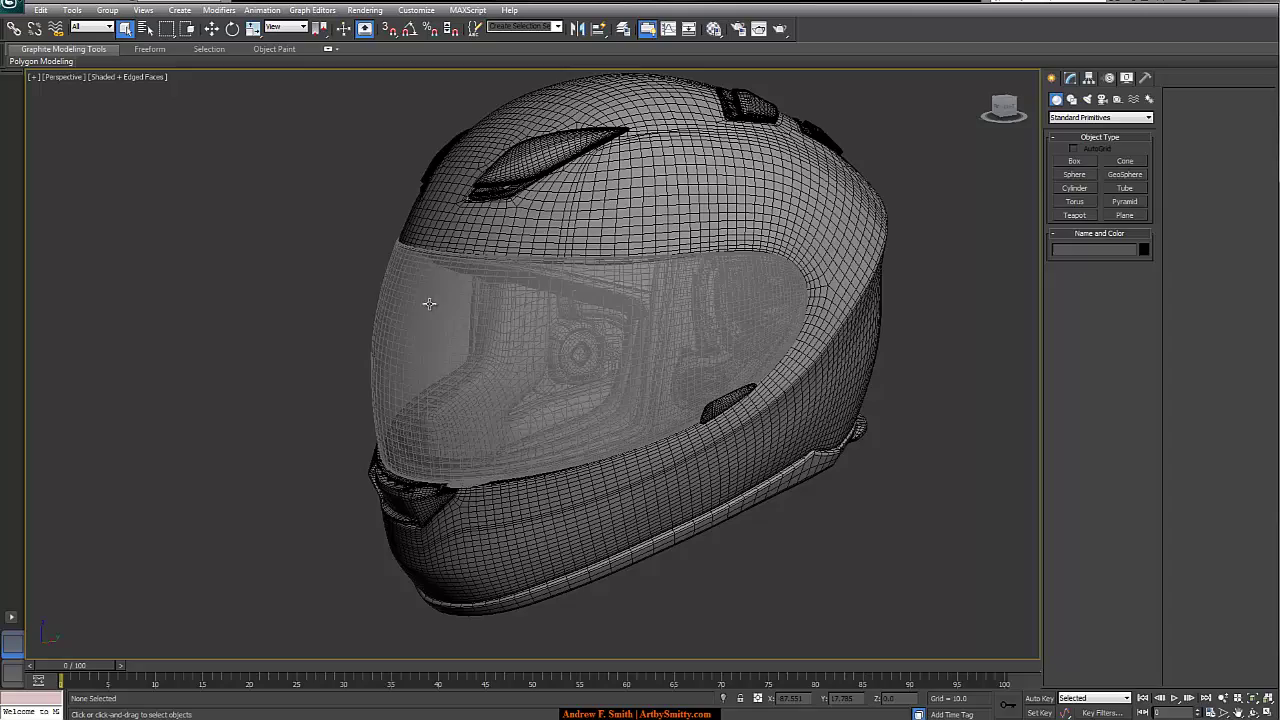
left_click(429, 303)
right_click(617, 308)
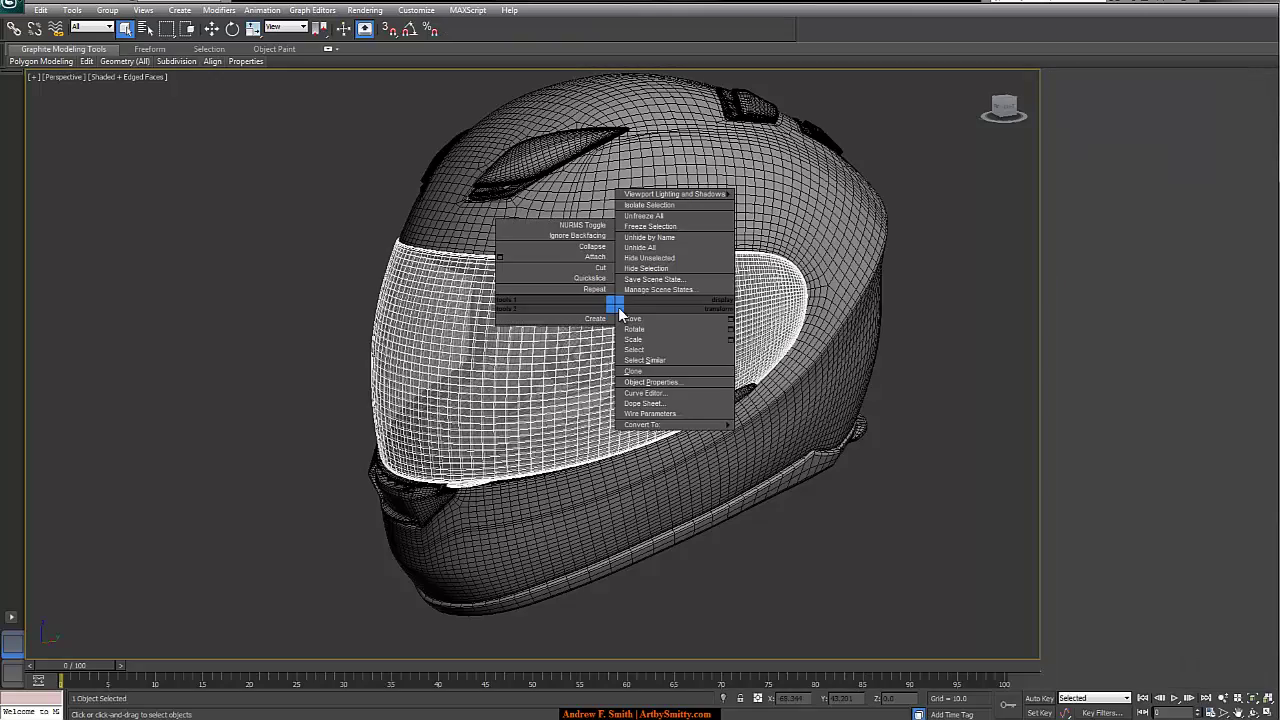
left_click(693, 272)
Rename the outer helmet shell to Helmet_HP
middle_click_drag(530, 305, 380, 305, "alt")
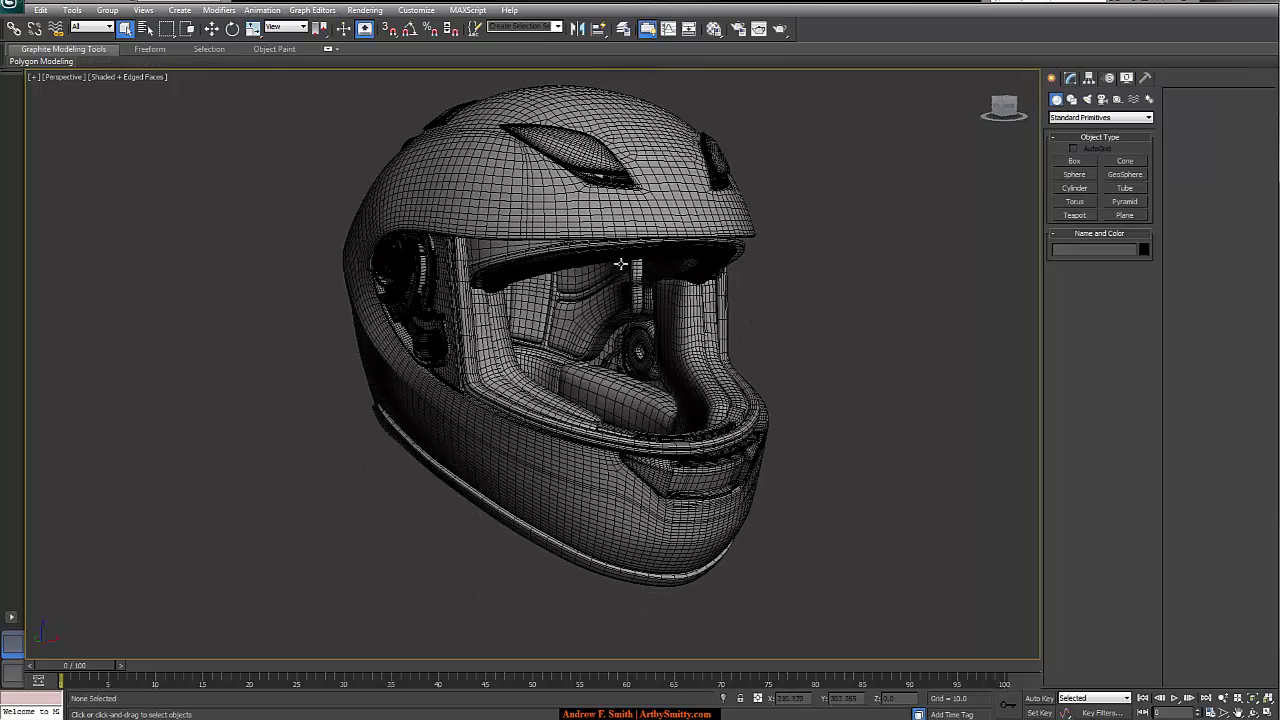
middle_click_drag(621, 263, 688, 271, "alt")
scroll(751, 304, "up", 10)
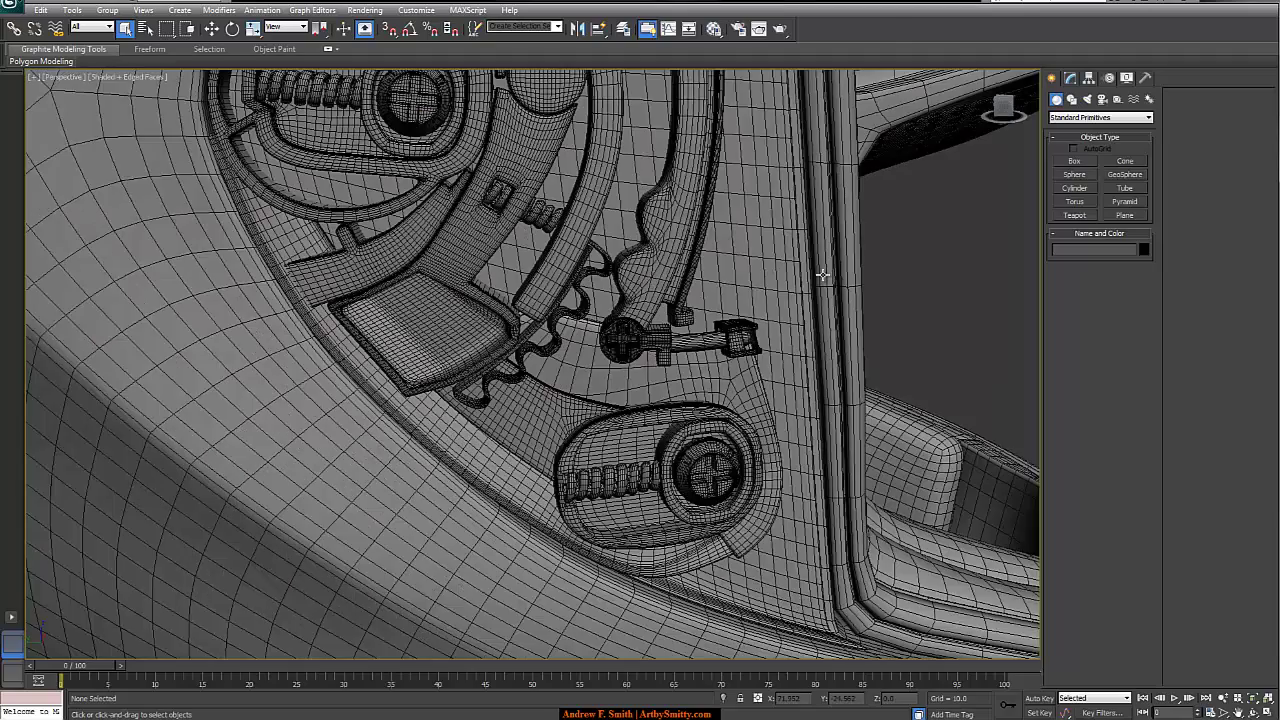
scroll(822, 274, "down", 10)
middle_click_drag(822, 274, 524, 253, "alt")
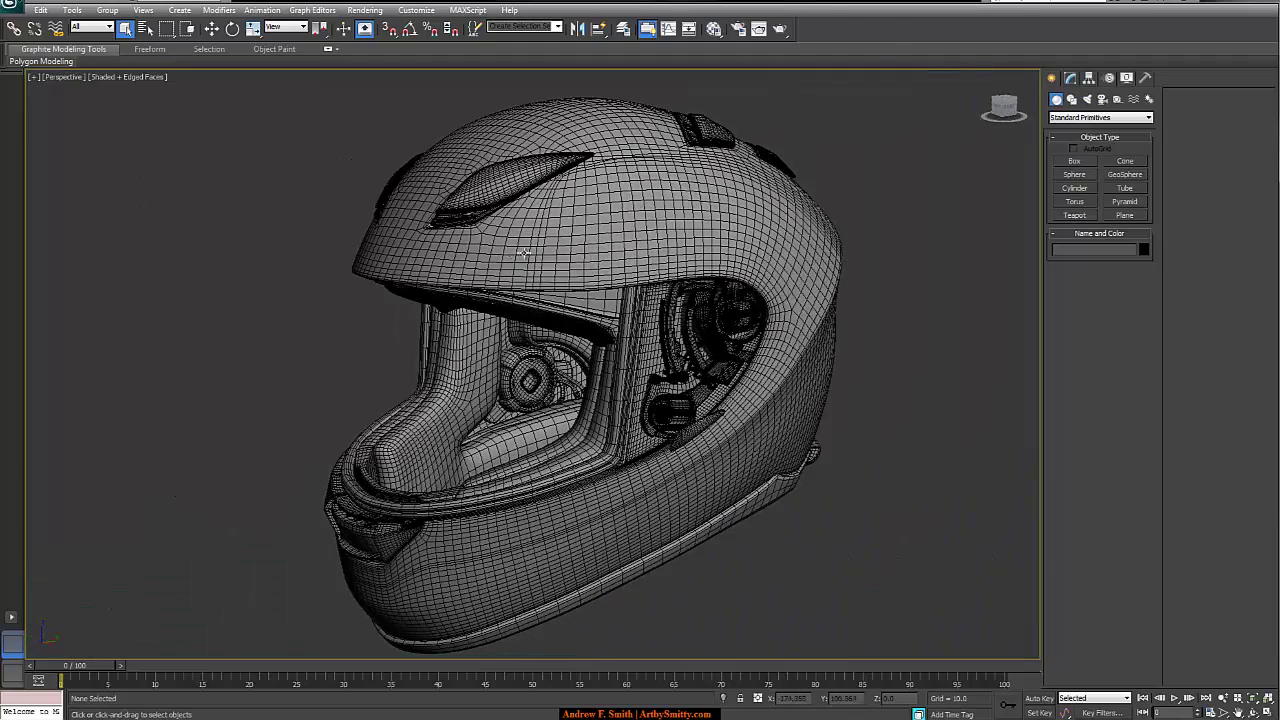
left_click(635, 204)
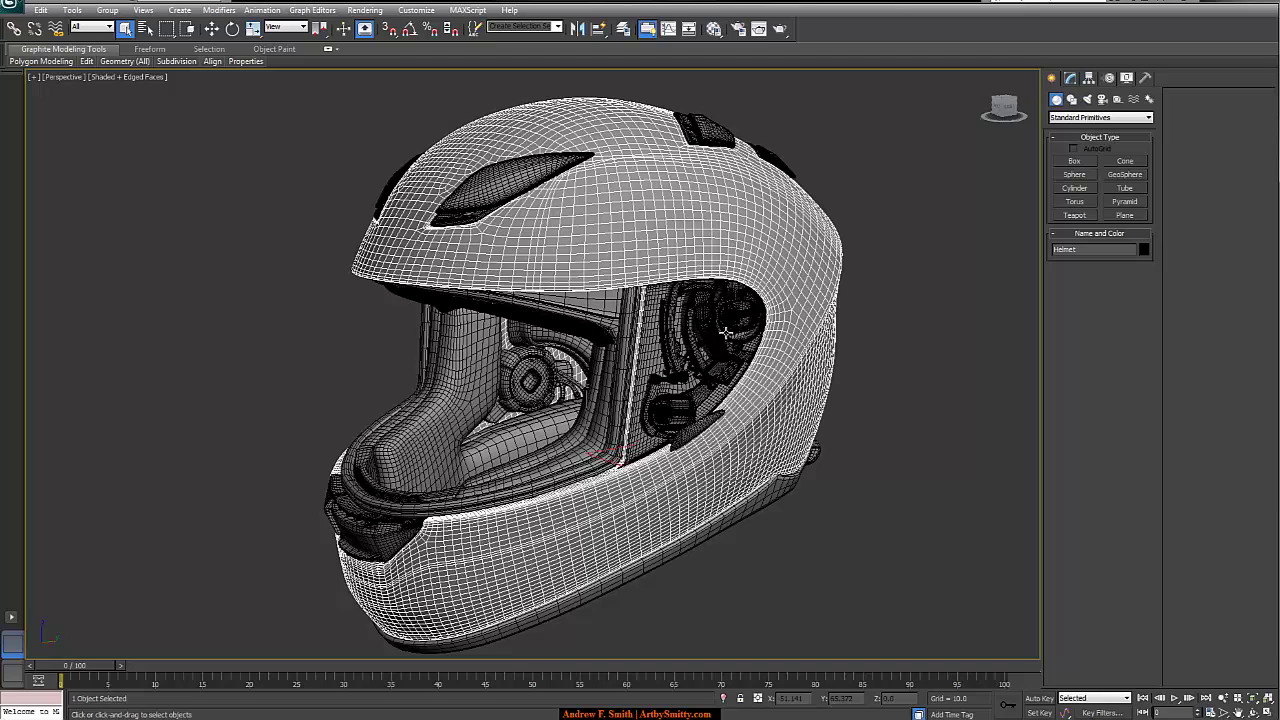
middle_click_drag(726, 332, 746, 330, "alt")
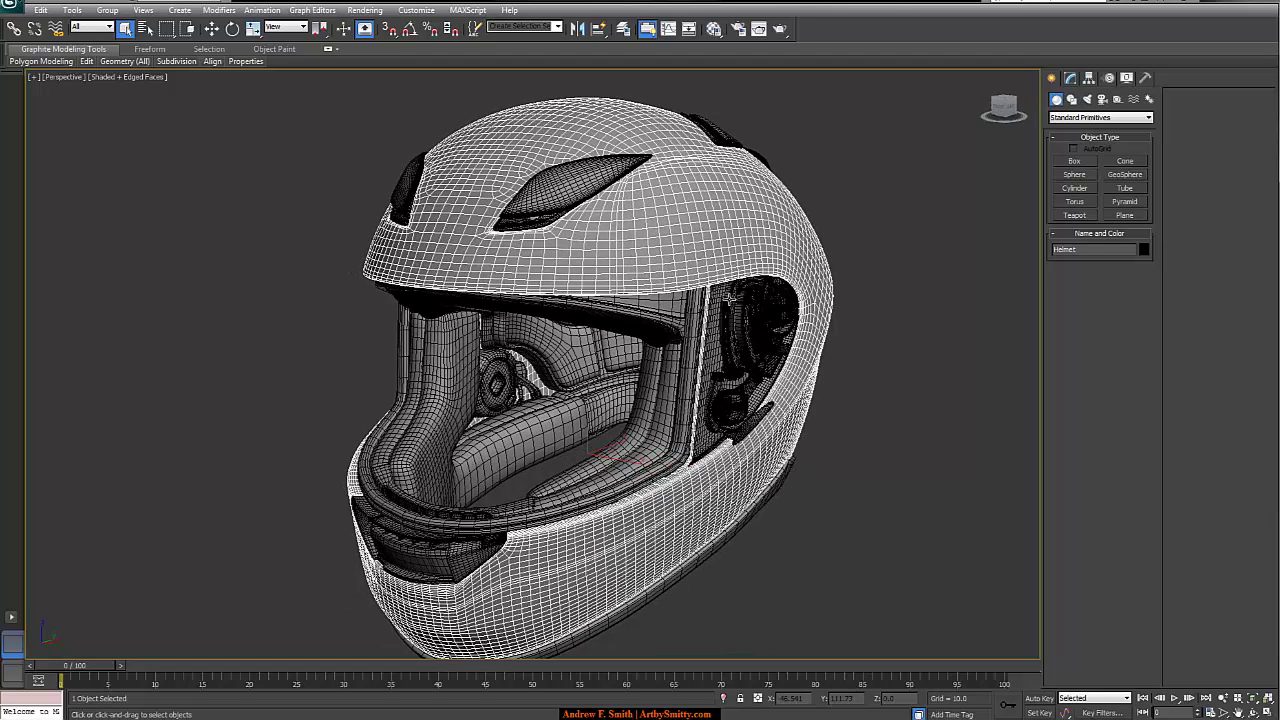
middle_click_drag(680, 217, 728, 244, "alt")
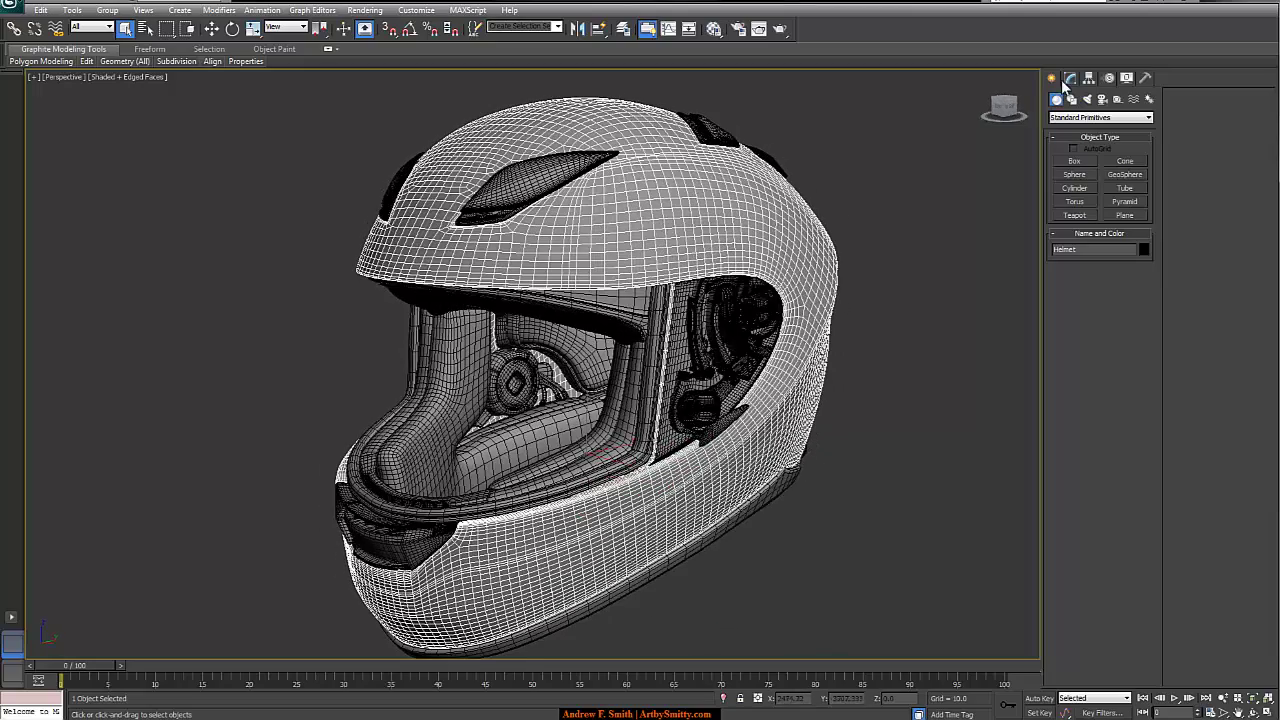
left_click(1071, 78)
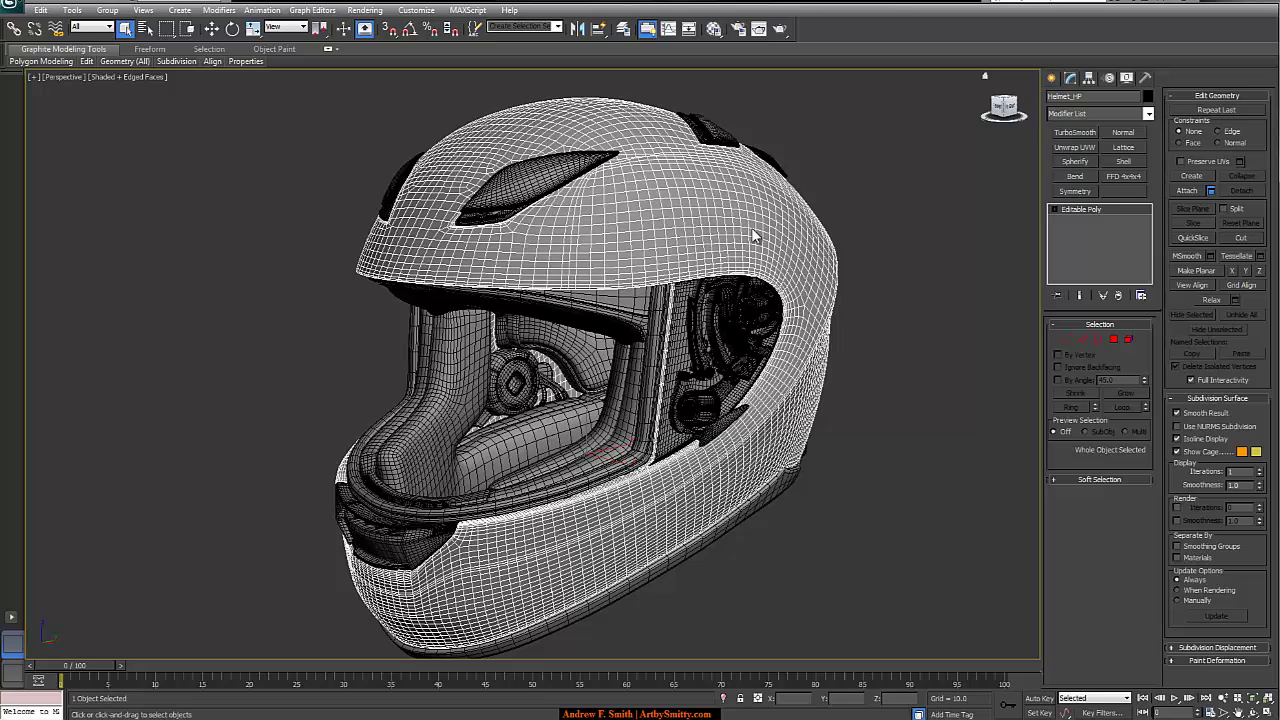
Attach all the other listed parts, from the earpad through Gears, Helmet_Border, Padding, Sheild_Border and Vents, to Helmet_HP
left_click(284, 158)
left_click(300, 222, "shift")
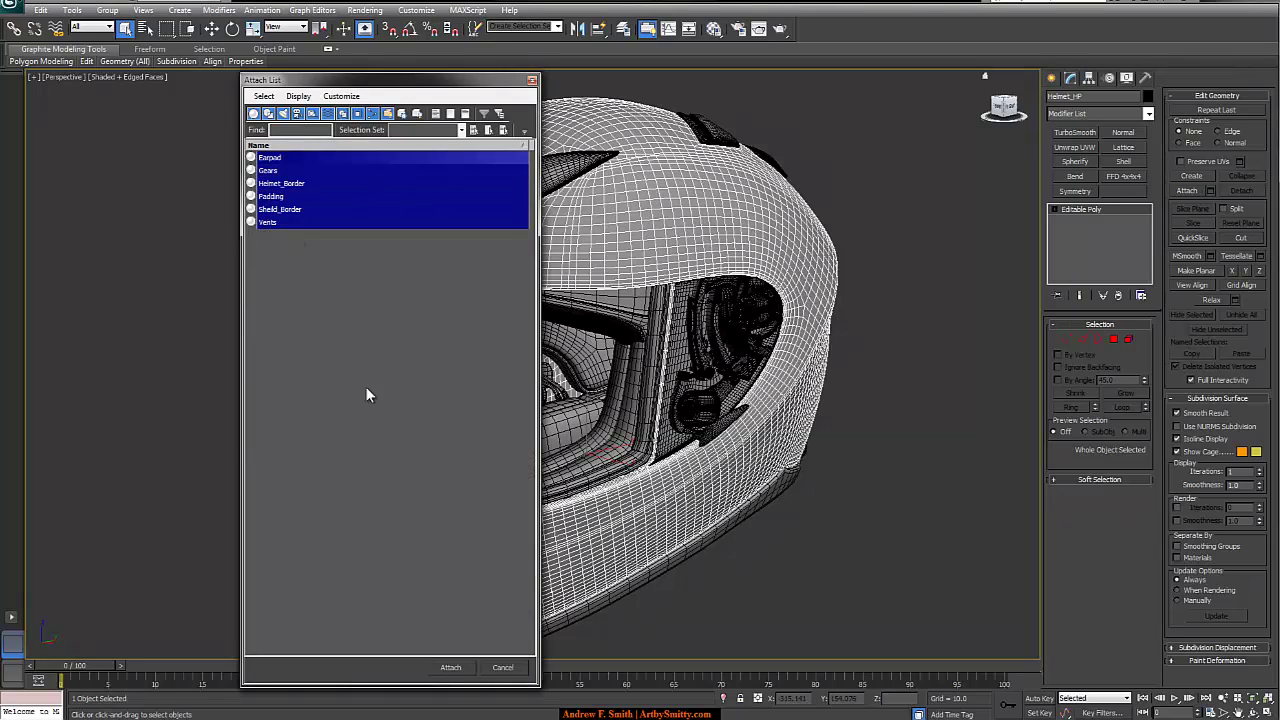
left_click(451, 668)
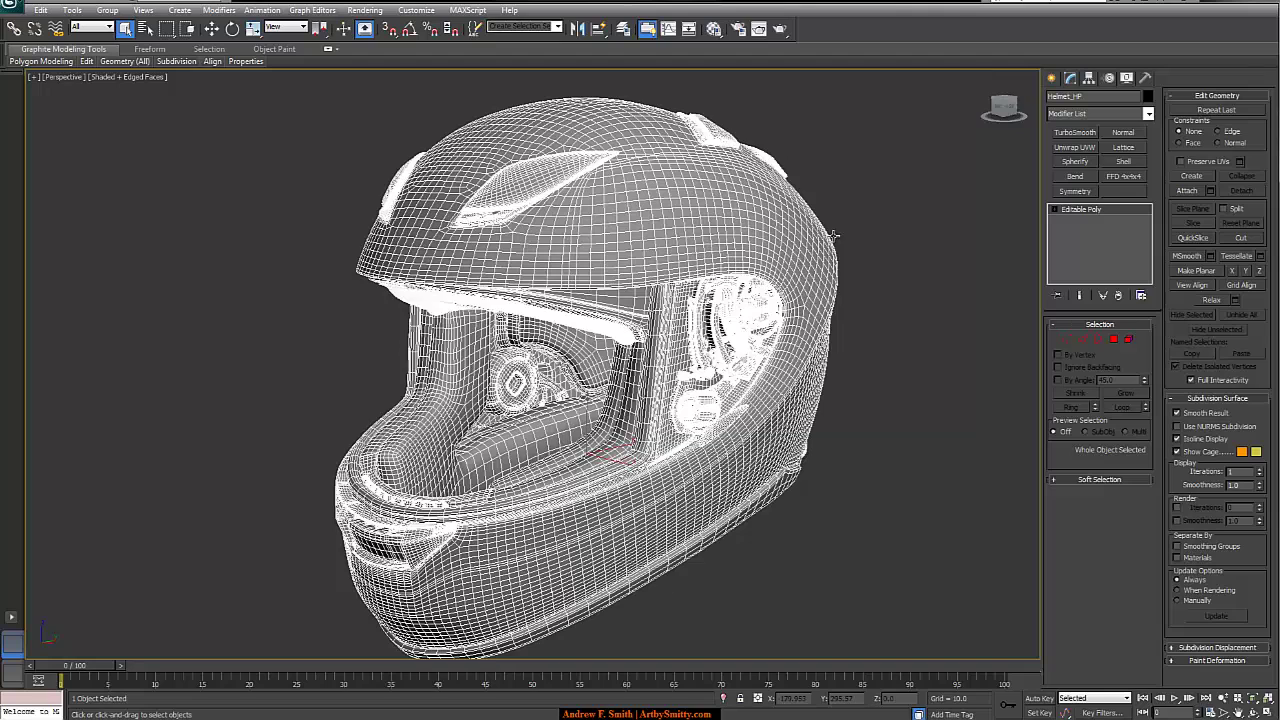
Examine the combined helmet mesh from several sides, including its vertices, the face opening and the side mechanism
key("1")
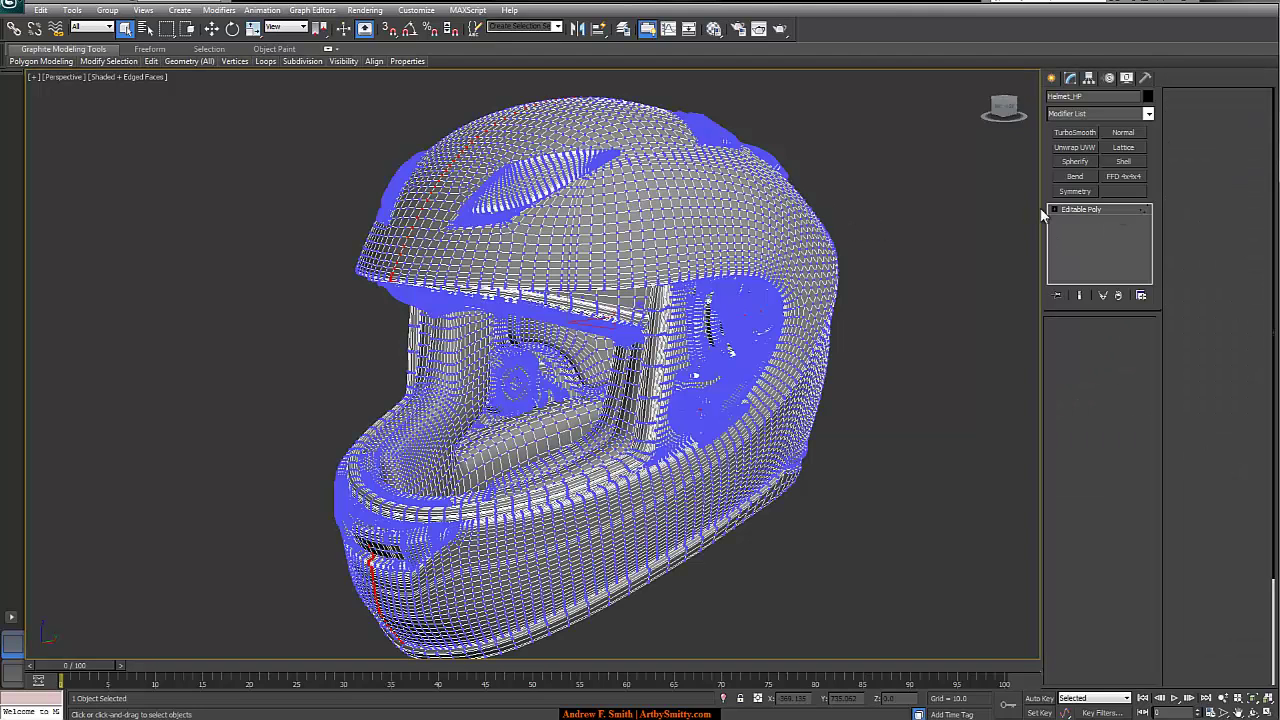
left_click(1107, 210)
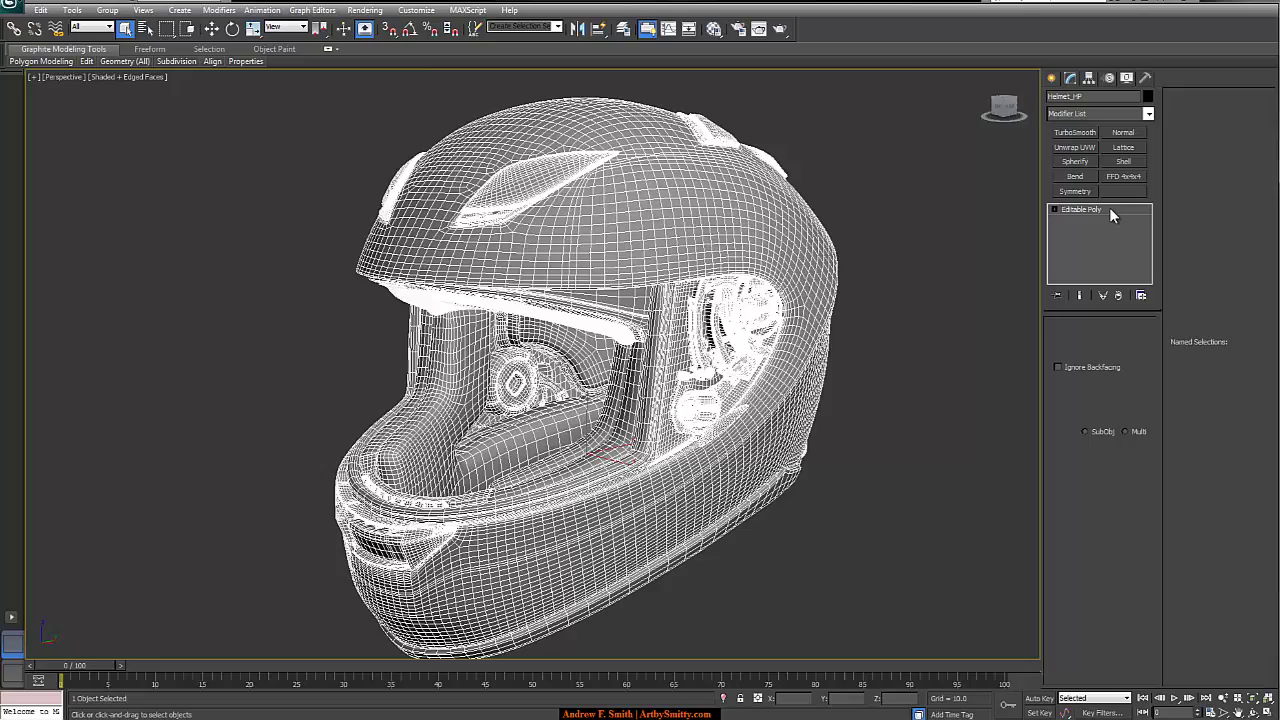
left_click(810, 227)
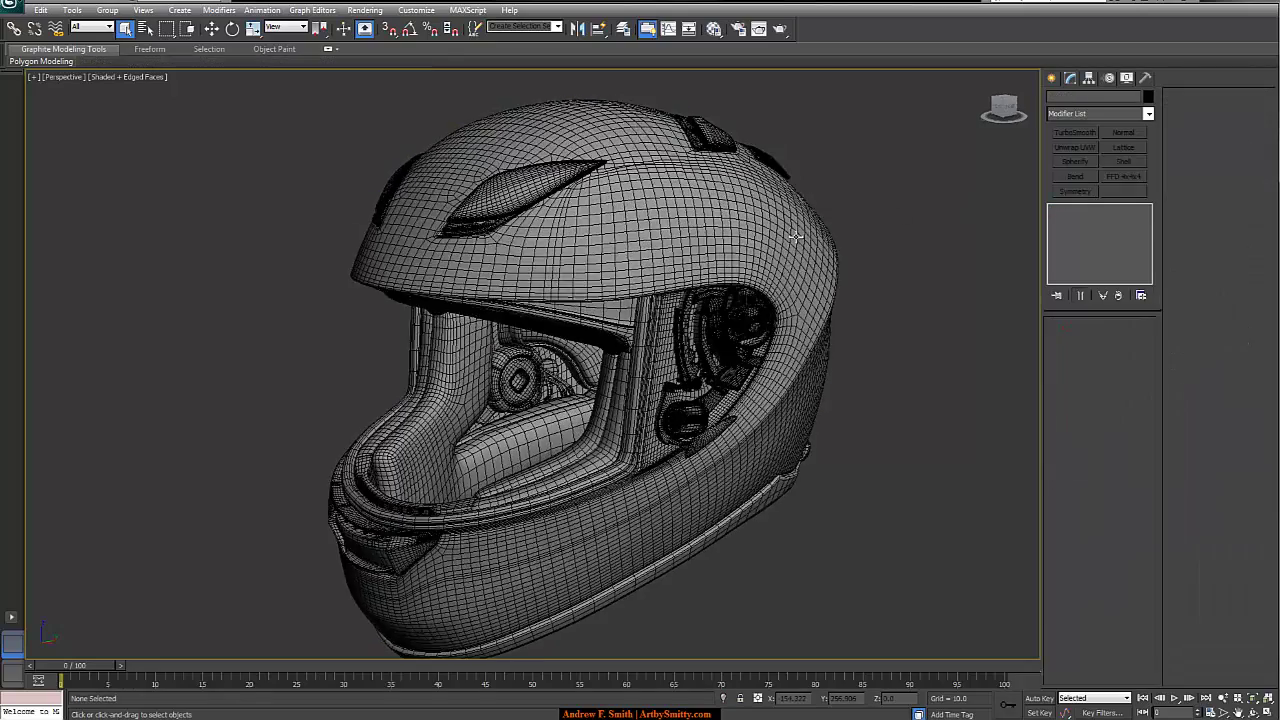
middle_click_drag(810, 227, 711, 295, "alt")
middle_click_drag(792, 255, 815, 256, "alt")
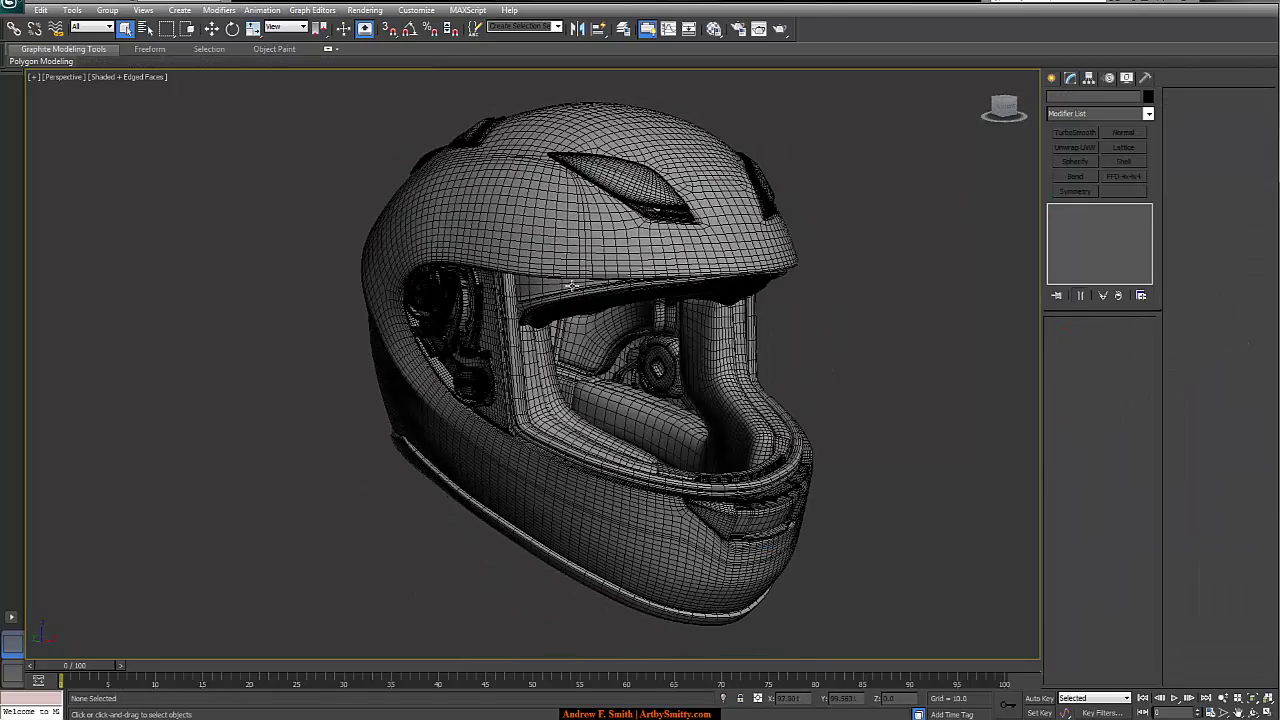
middle_click_drag(631, 236, 723, 264, "alt")
scroll(723, 264, "up", 3)
middle_click_drag(925, 262, 777, 245, "alt")
scroll(770, 294, "down", 4)
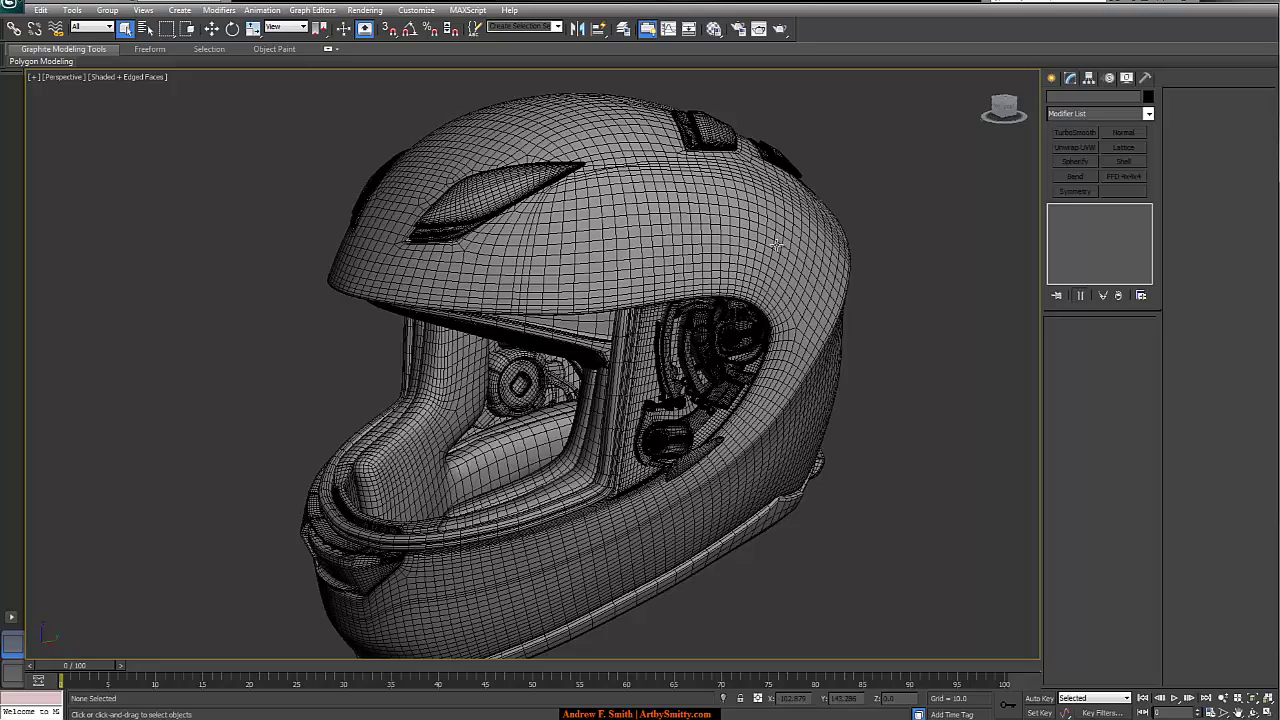
middle_click_drag(728, 290, 761, 216, "alt")
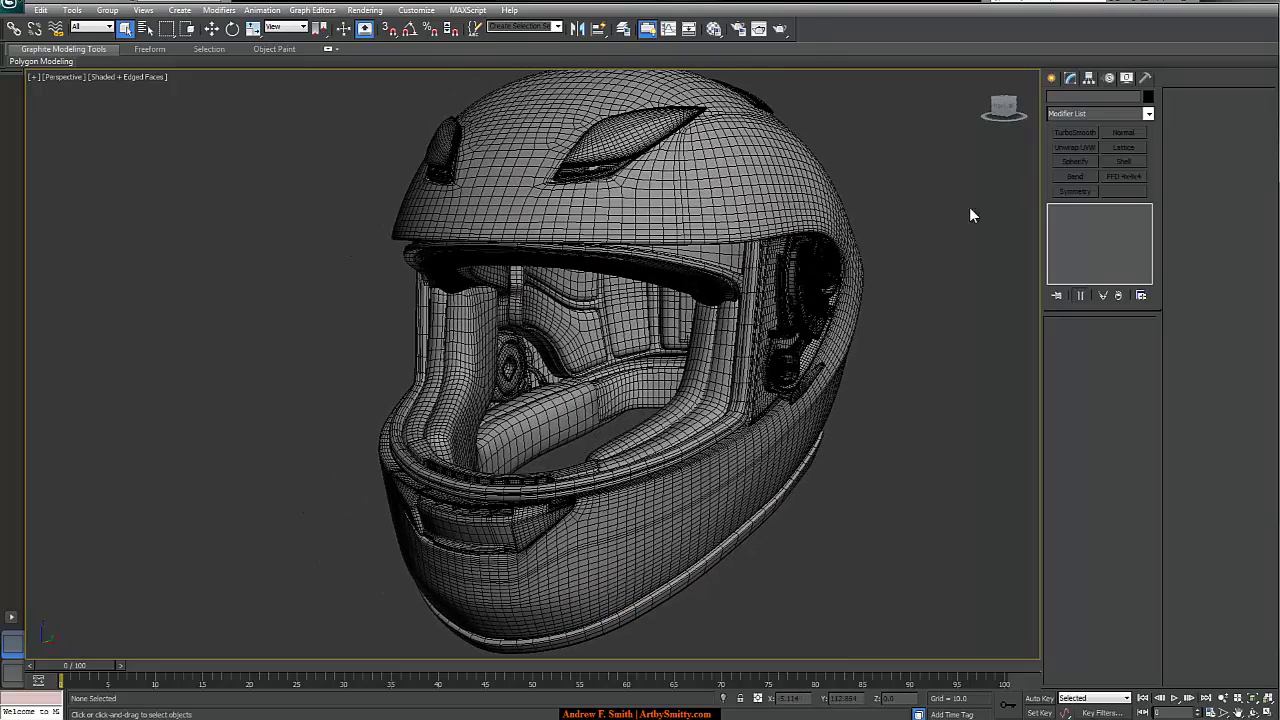
left_click(1053, 78)
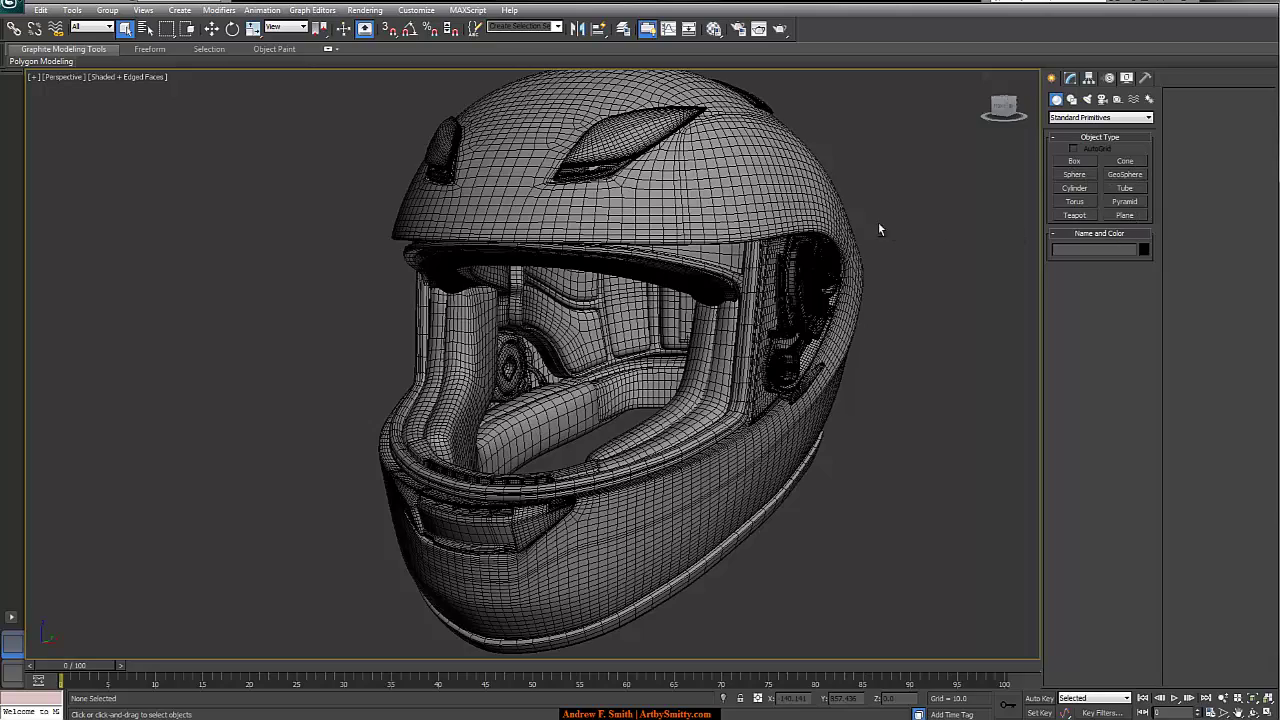
middle_click_drag(833, 239, 832, 290, "alt")
scroll(772, 288, "up", 3)
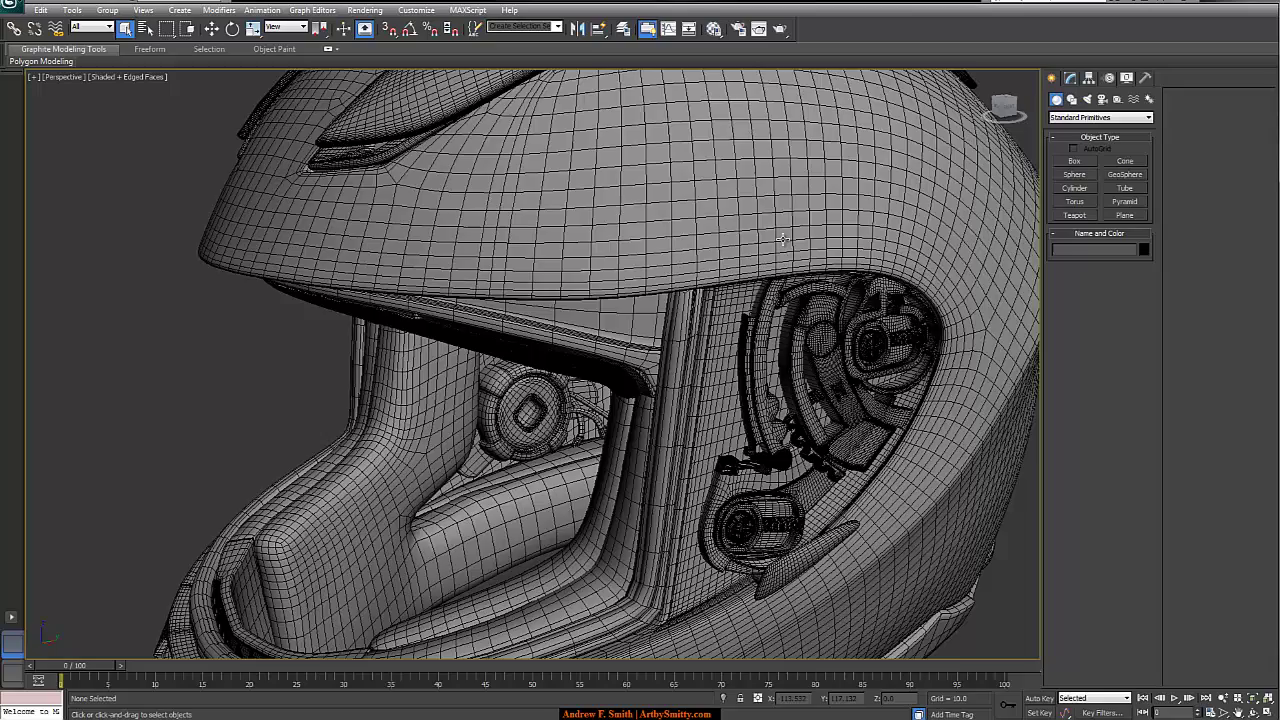
Clone a single Helmet_HP polygon above the side of the visor opening to a new object named Helmet_LP
left_click(783, 240)
middle_click_drag(771, 223, 648, 293, "alt")
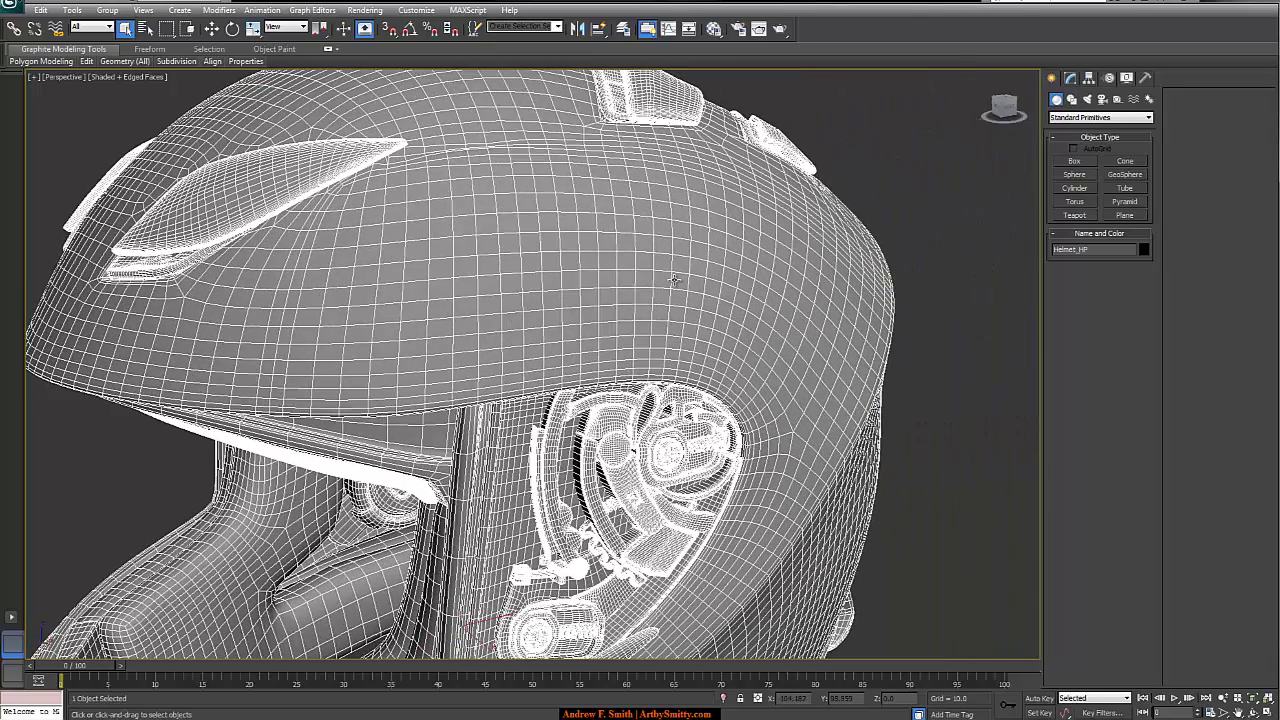
key("4")
key("4")
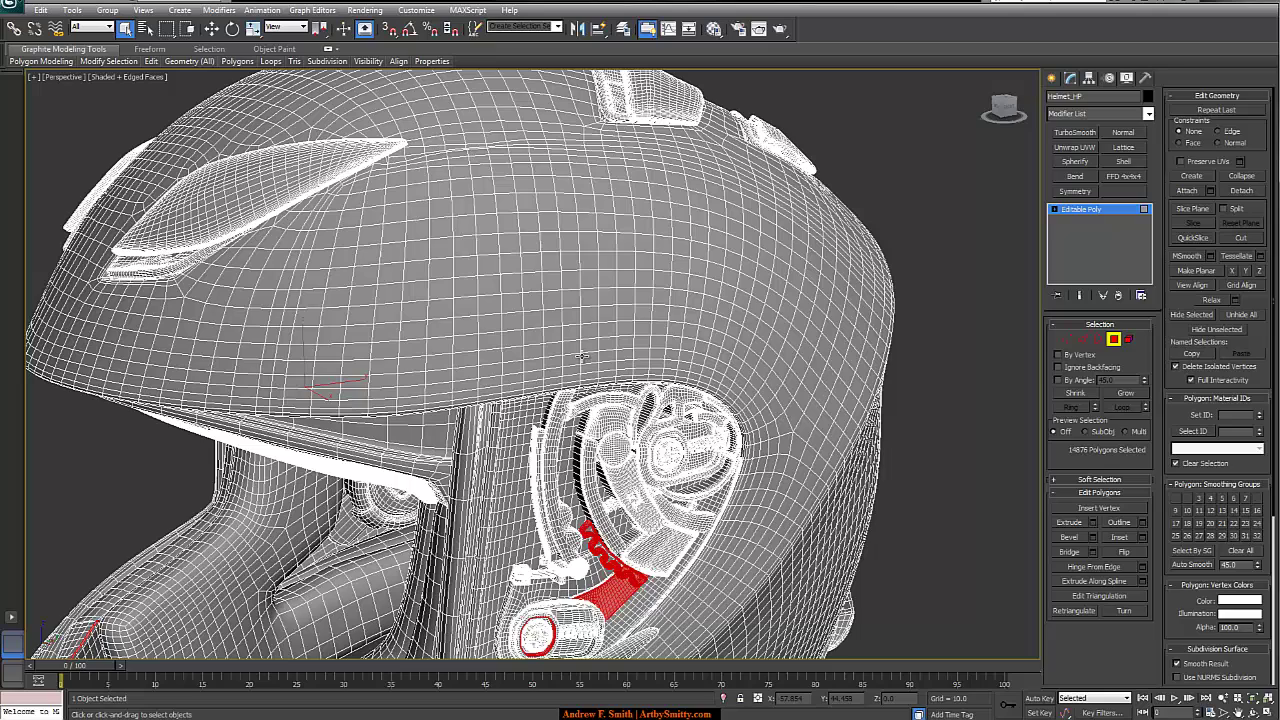
left_click(568, 359)
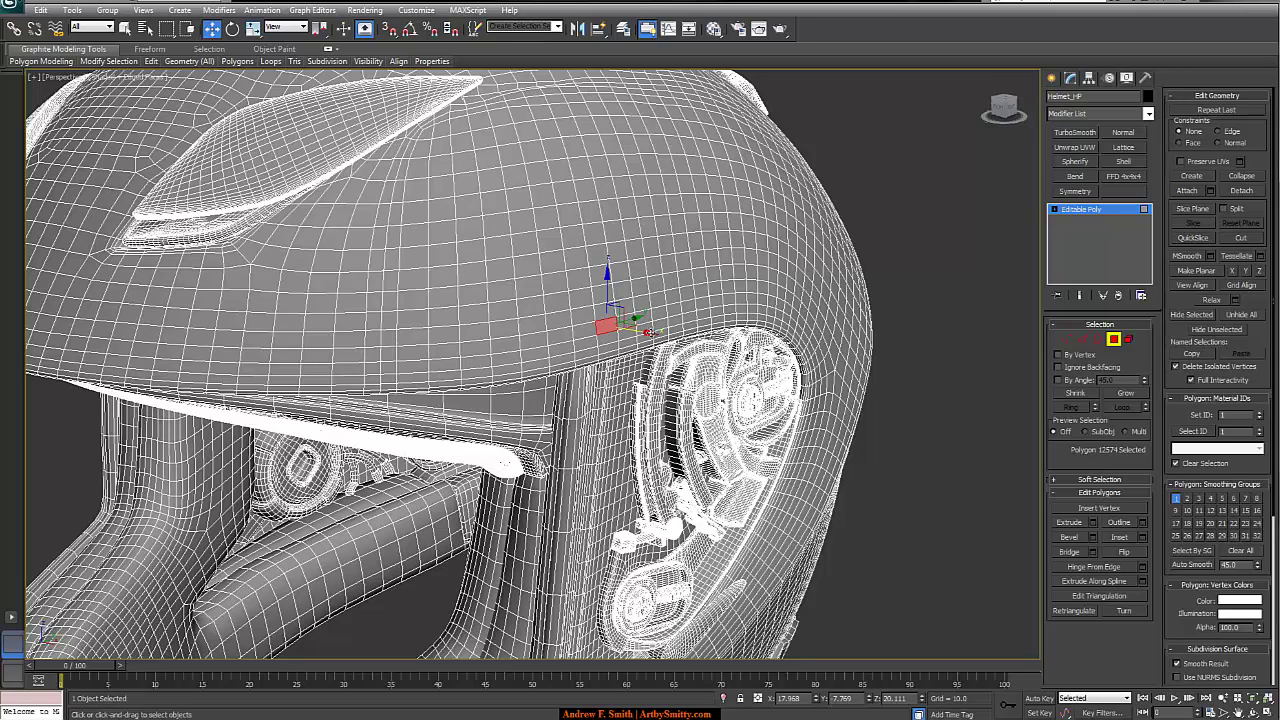
left_click_drag(649, 332, 652, 332)
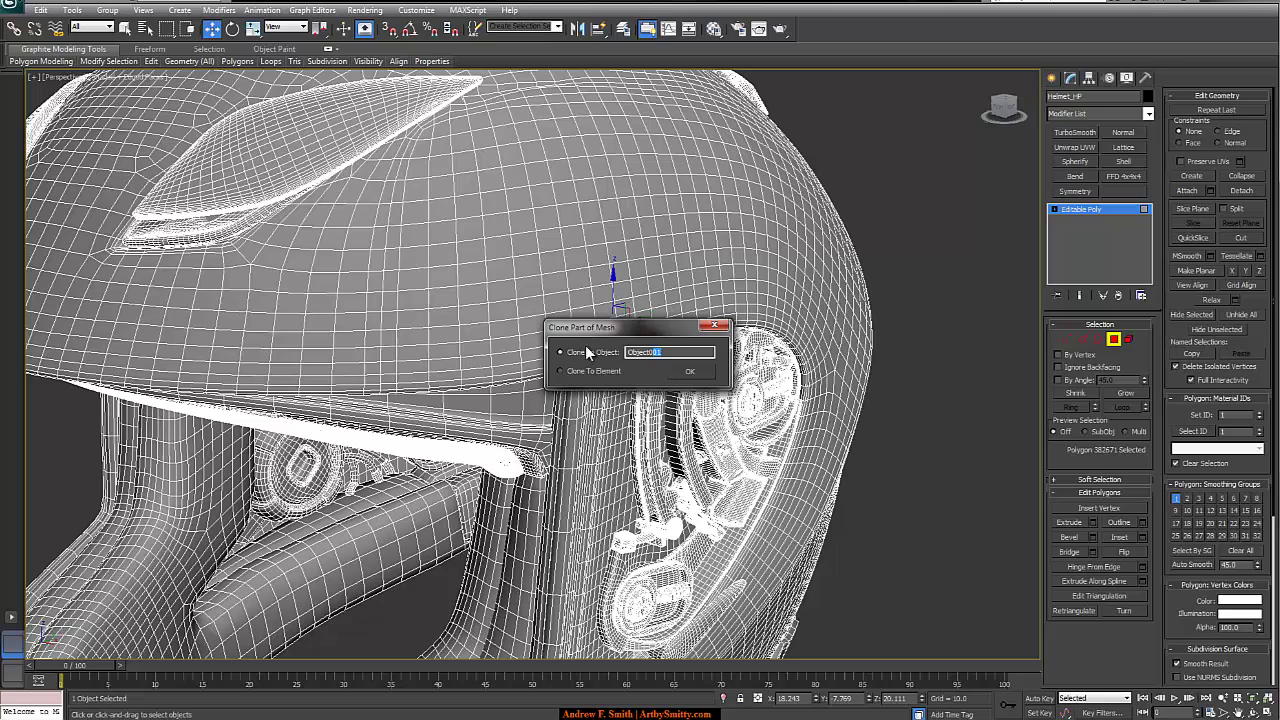
type("Helmet_LP")
key("Return")
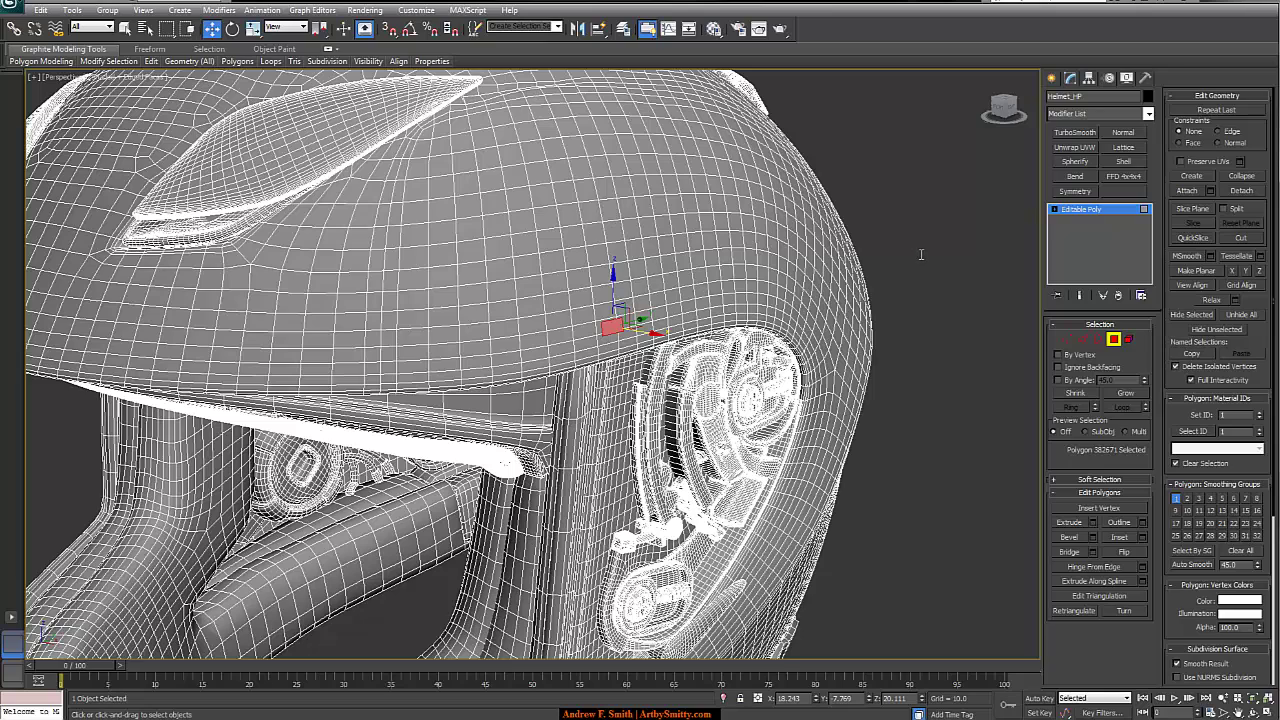
Finish editing Helmet_HP and select the single polygon of Helmet_LP as an element
left_click(1105, 210)
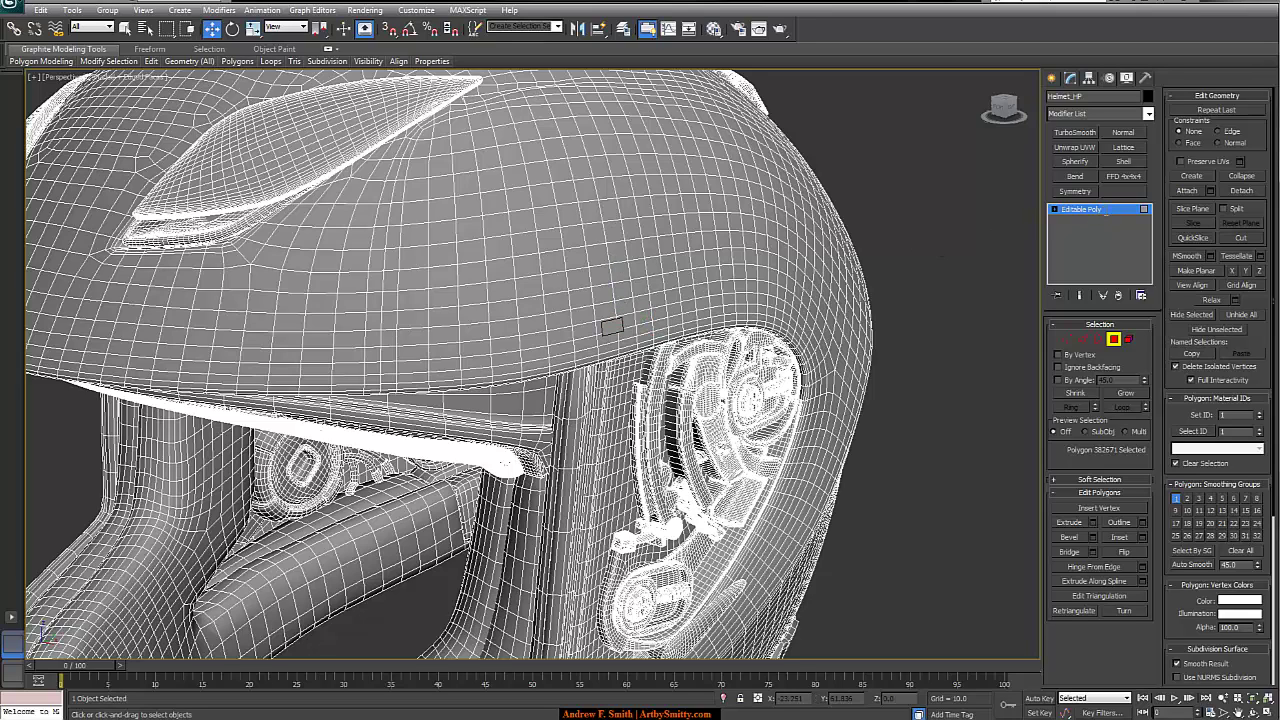
left_click(1101, 210)
left_click(611, 328)
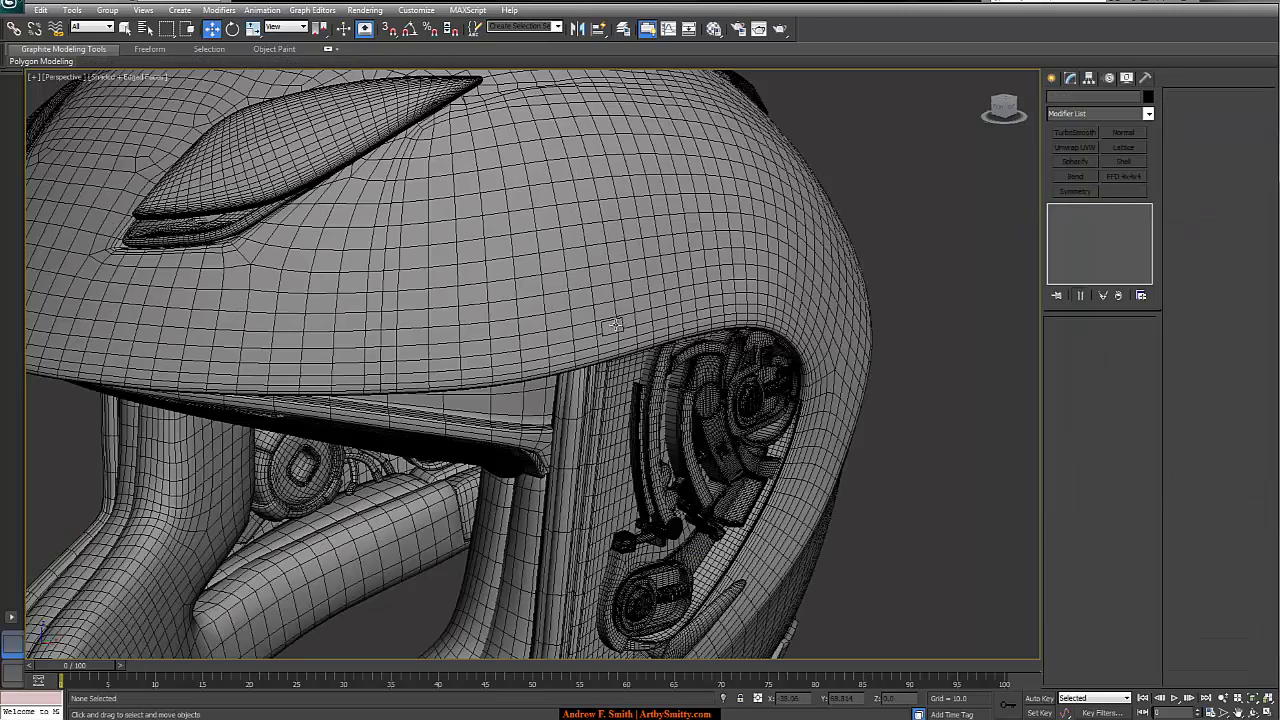
middle_click_drag(709, 320, 706, 229, "alt")
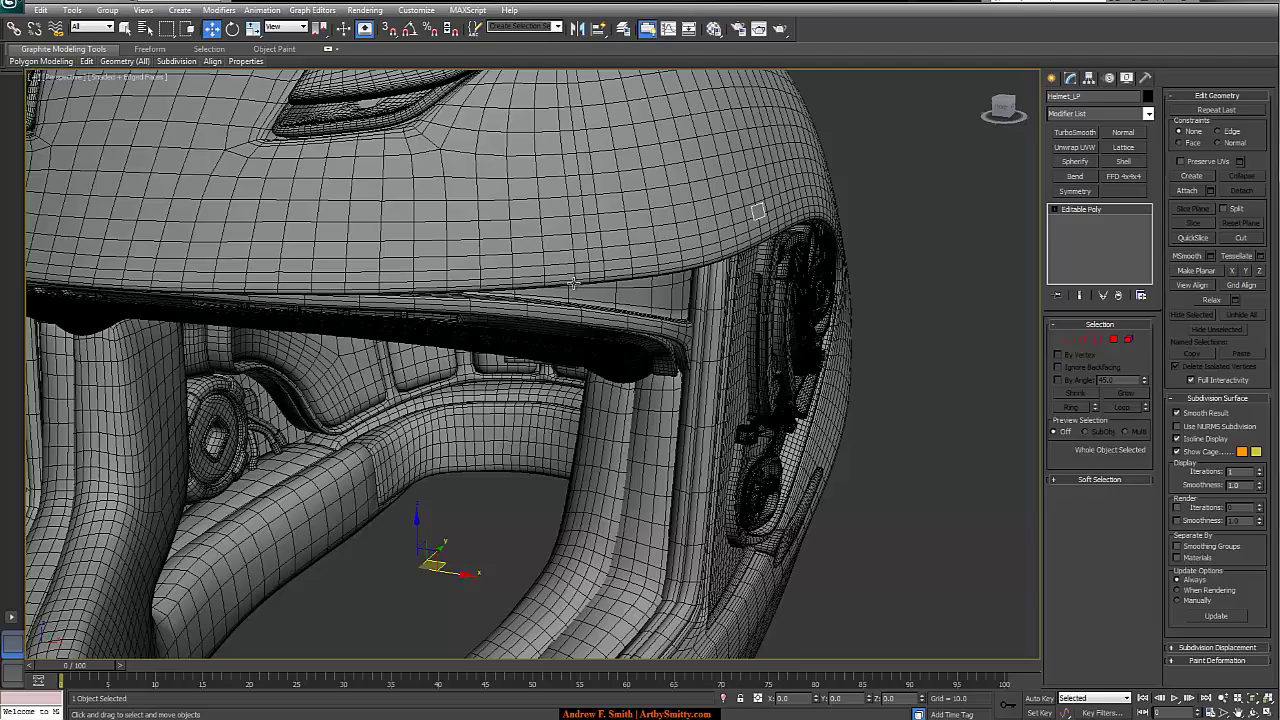
left_click(551, 331)
left_click(758, 214)
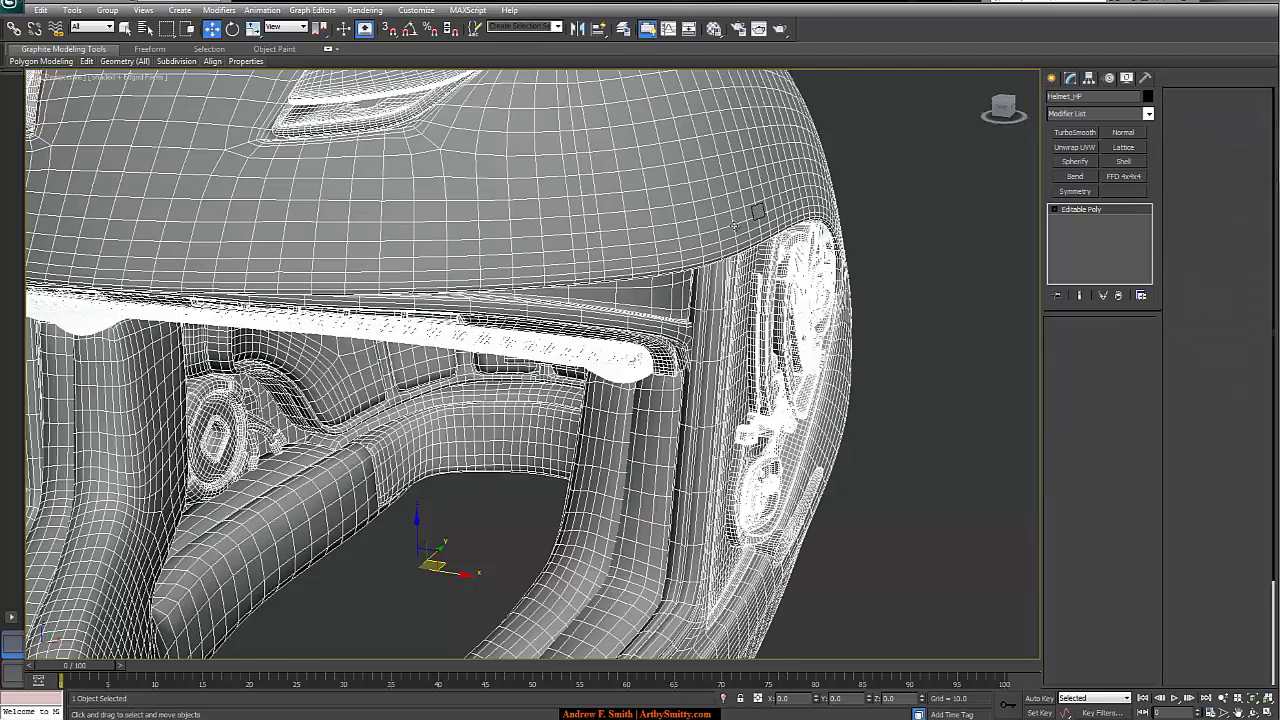
middle_click_drag(757, 212, 783, 284, "alt")
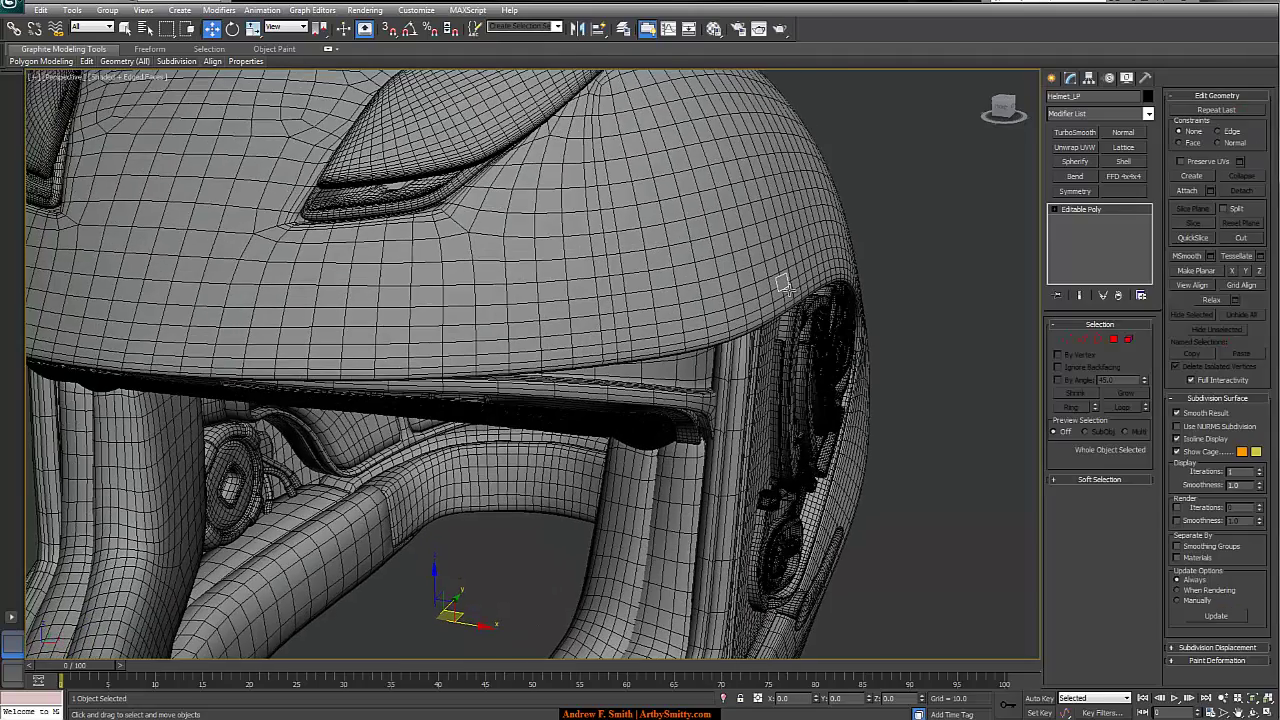
key("4")
left_click(783, 283)
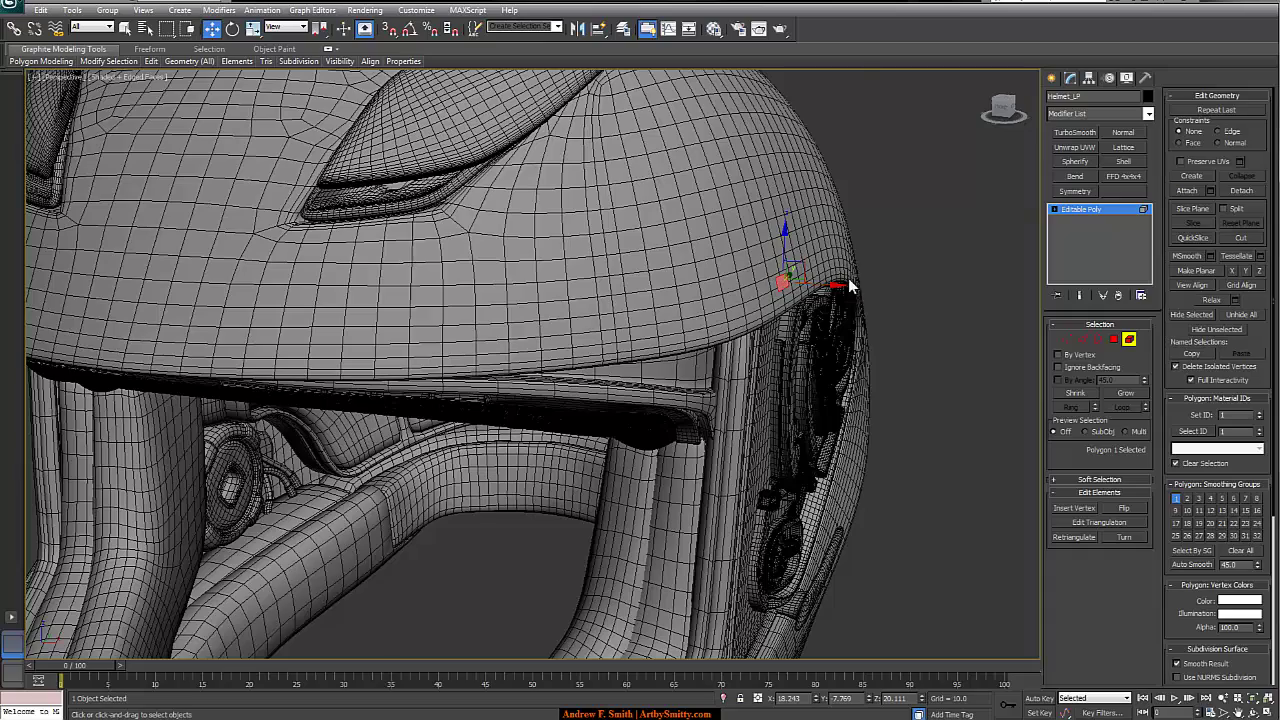
Scale up the Helmet_LP polygon in the YZ plane so it spans several faces of the high-poly mesh
middle_click_drag(848, 286, 820, 290, "alt")
key("e")
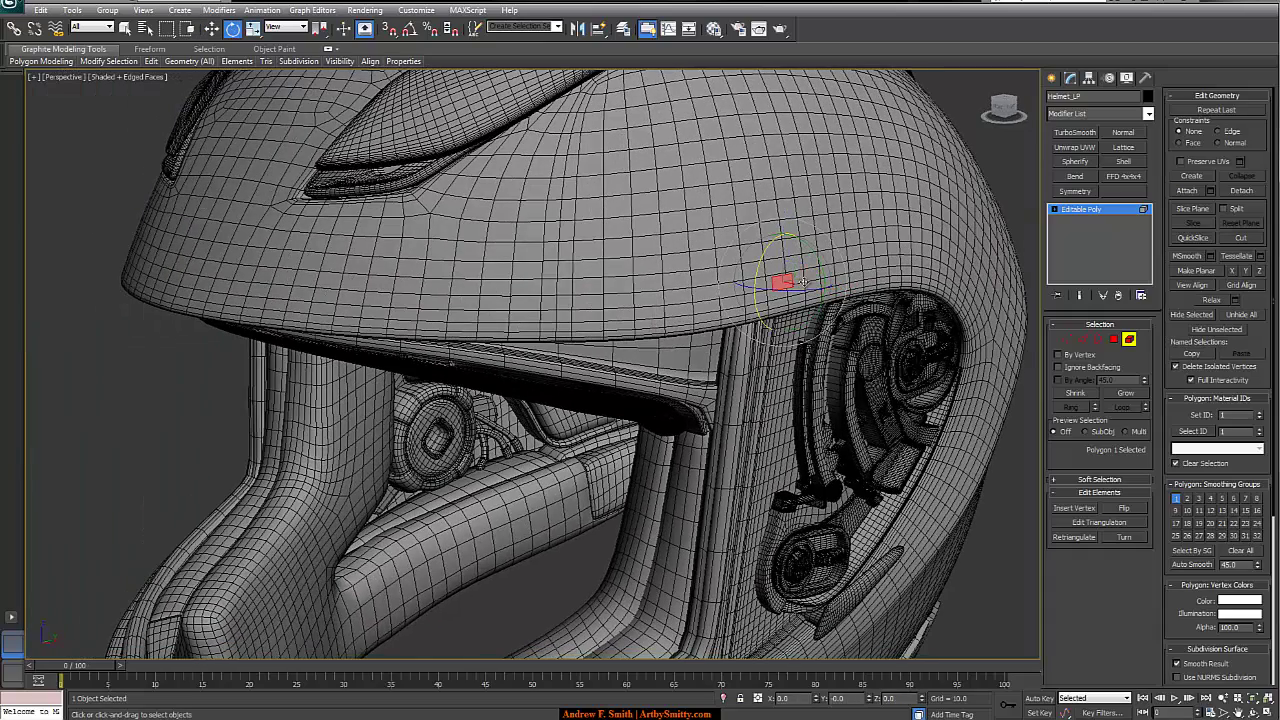
key("r")
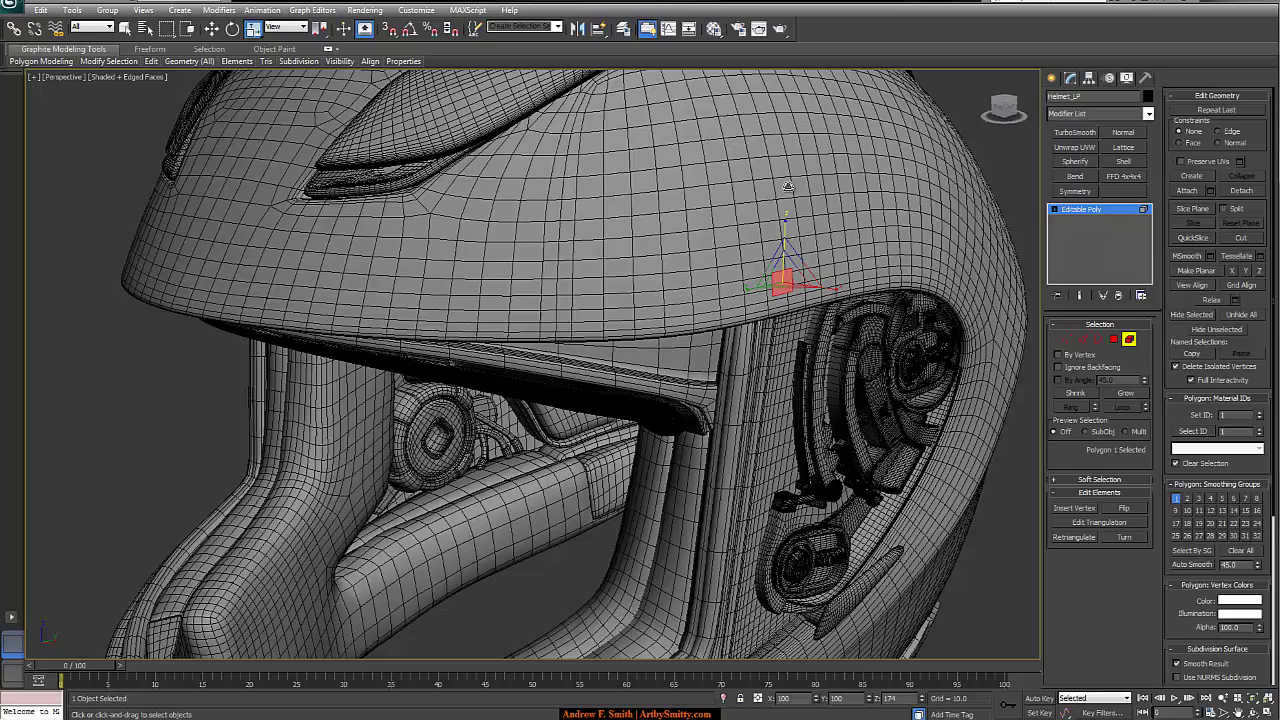
middle_click_drag(810, 271, 772, 266, "alt")
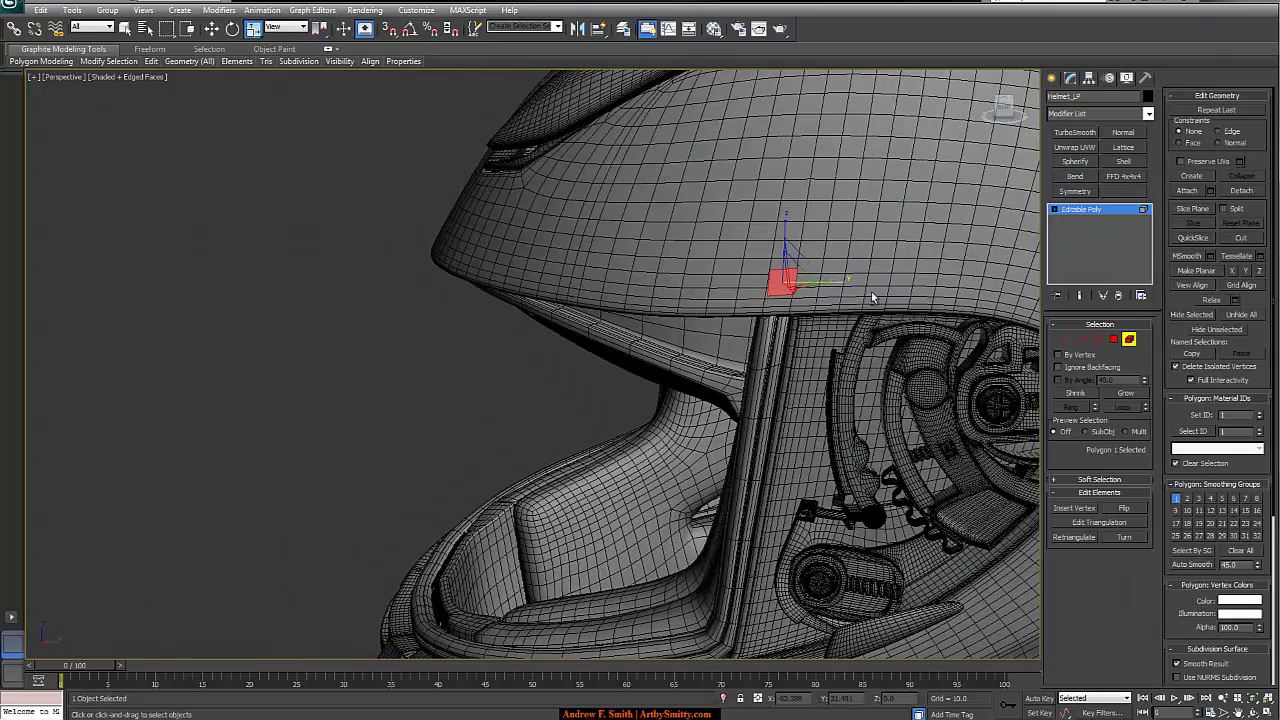
middle_click_drag(871, 297, 838, 281, "alt")
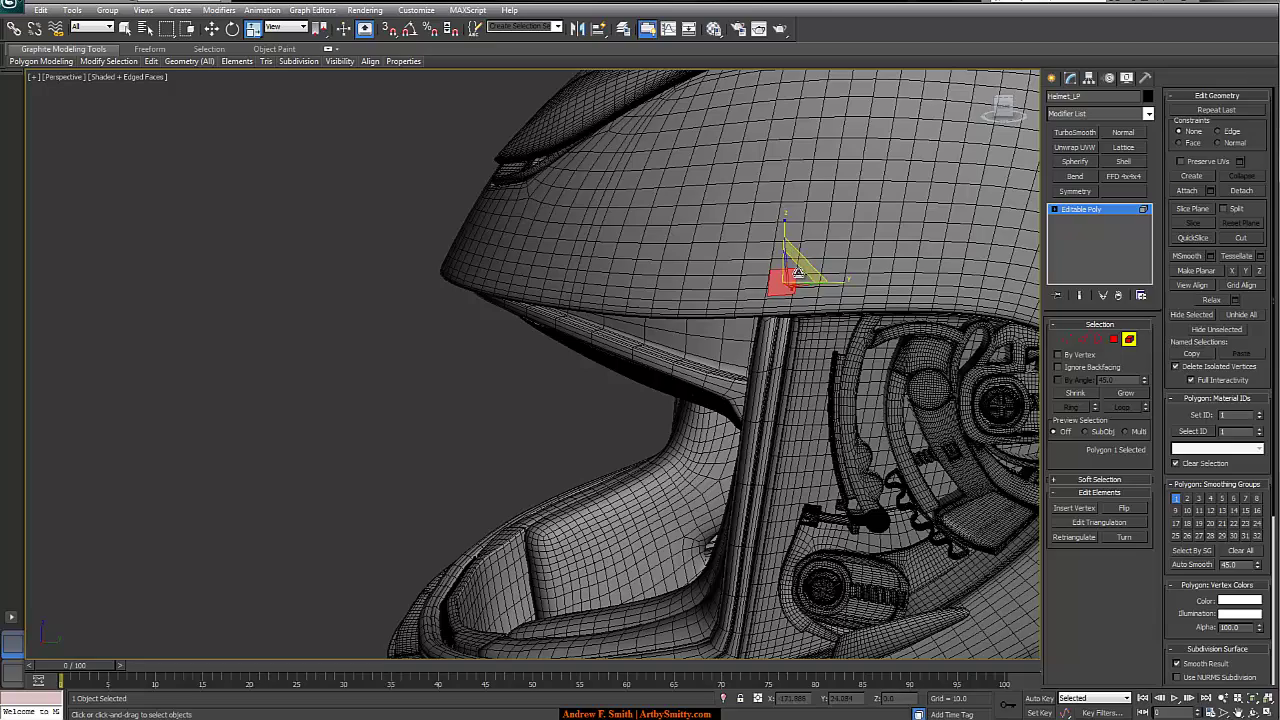
left_click_drag(788, 274, 822, 292)
Rotate the Helmet_LP polygon in the front view and shift it along X so it lies against the helmet's sloped side
middle_click_drag(822, 292, 740, 324, "alt")
key("f")
key("z")
key("e")
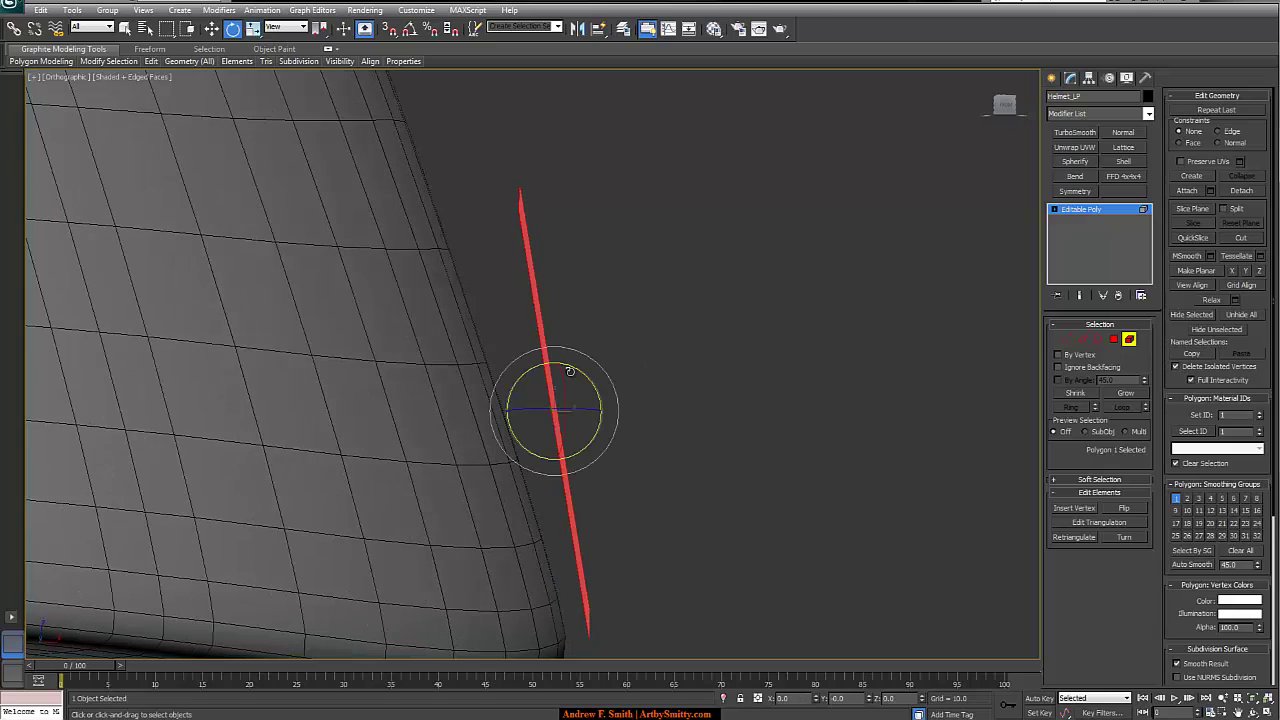
left_click_drag(574, 371, 540, 411)
key("w")
key("e")
key("w")
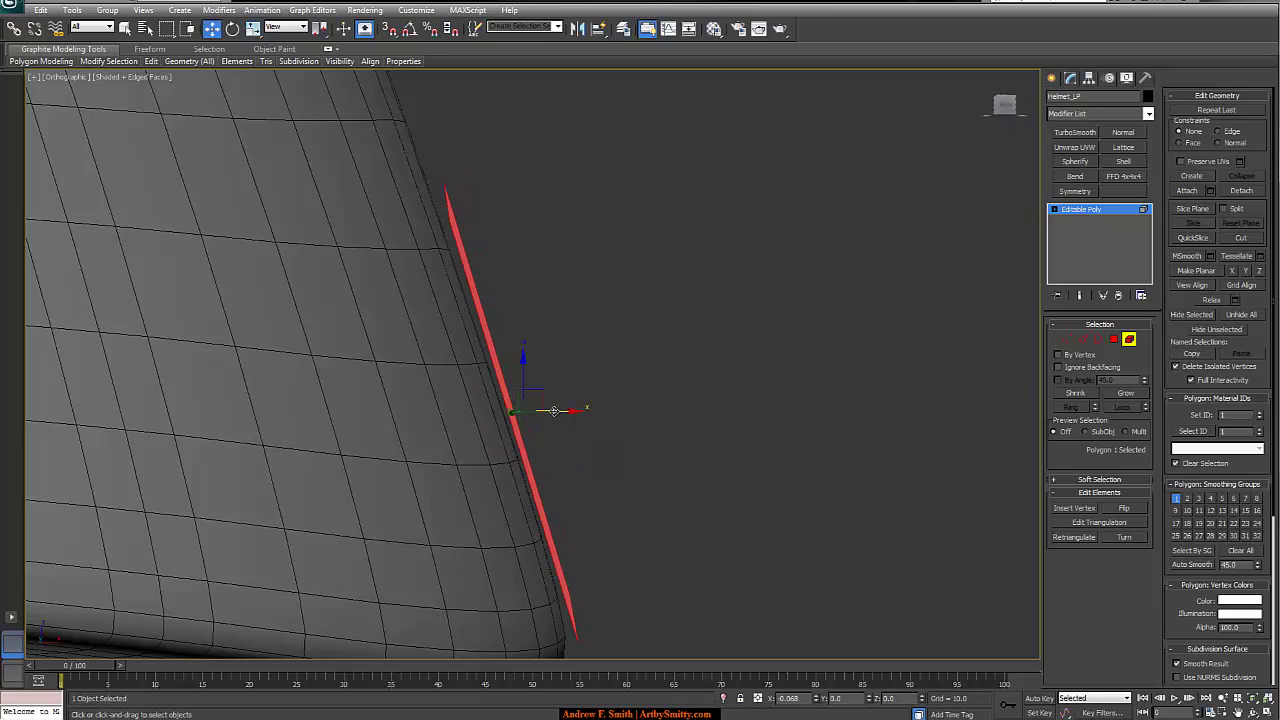
Move three corner vertices of the Helmet_LP polygon vertically to level its upper and lower edges, and finish the vertex editing
middle_click_drag(680, 379, 621, 392, "alt")
scroll(630, 390, "down", 8)
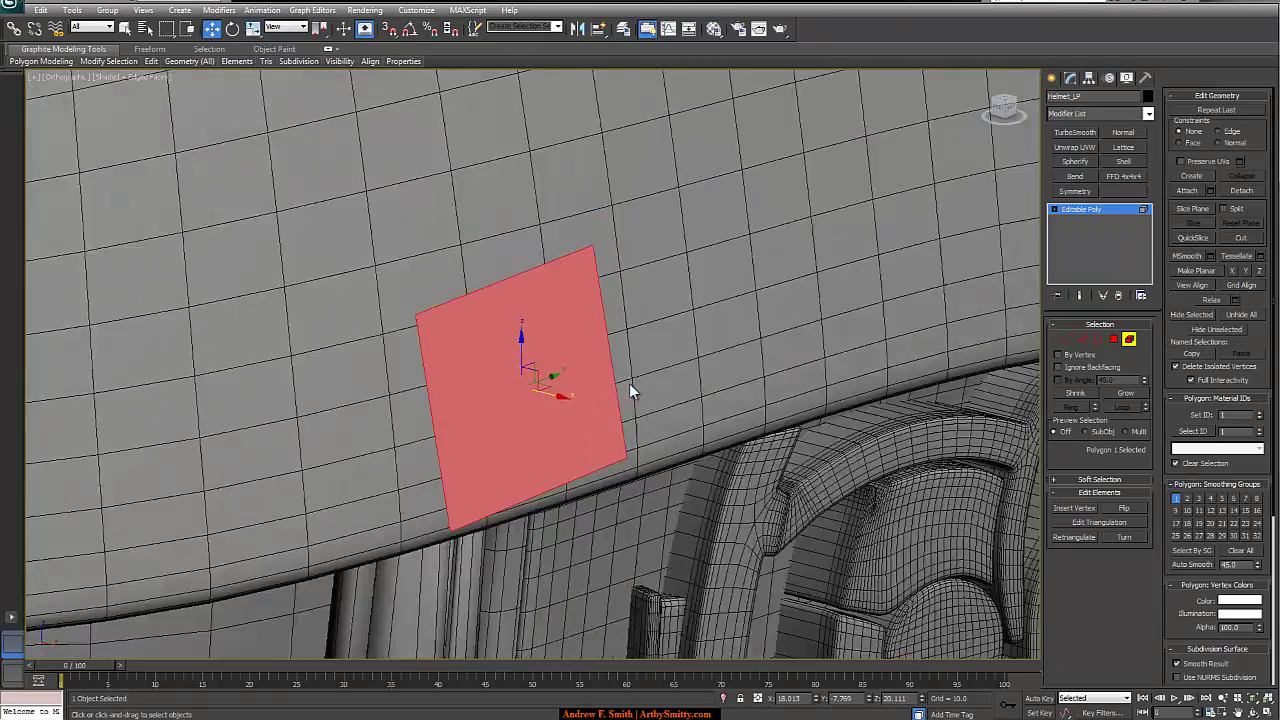
scroll(507, 345, "up", 6)
key("1")
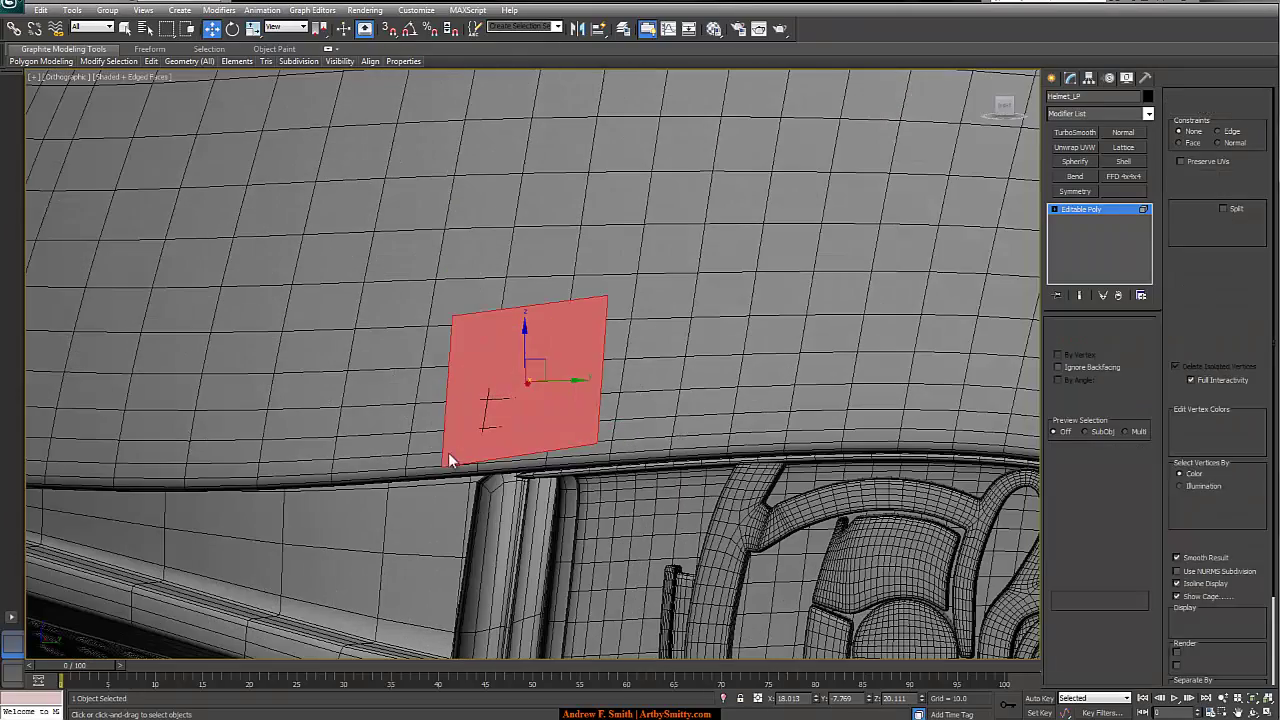
left_click(444, 468)
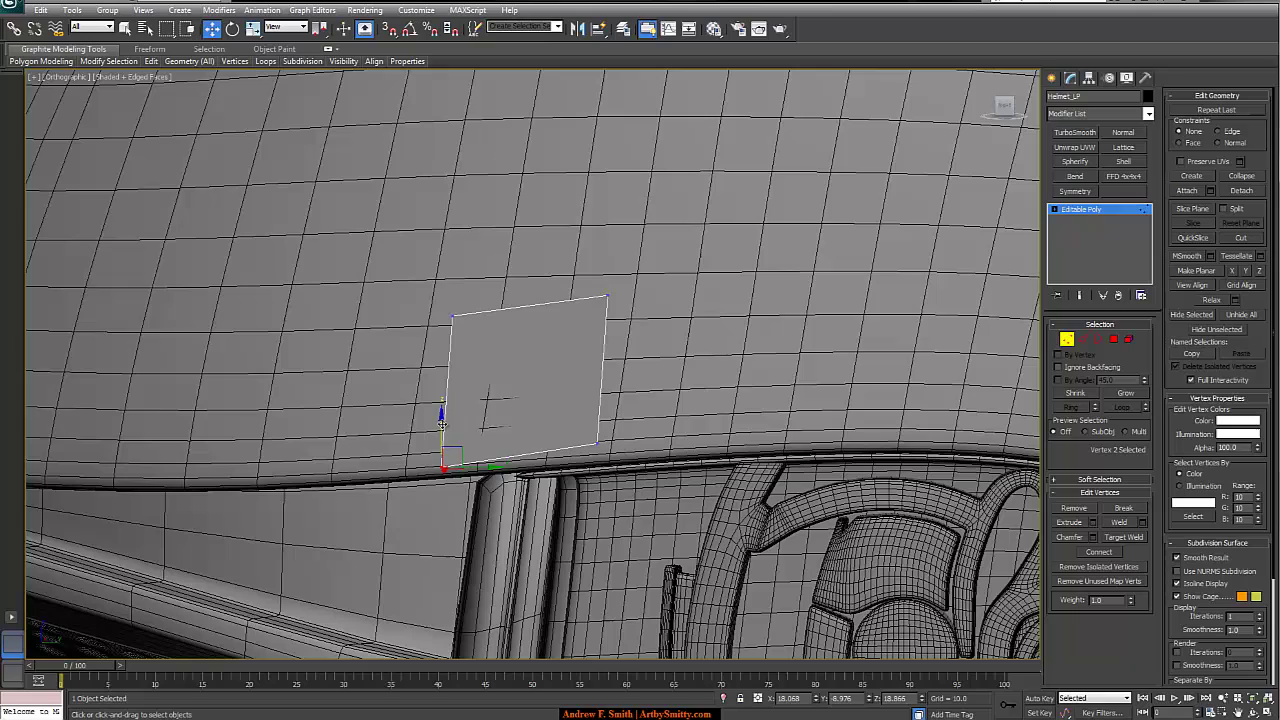
left_click_drag(443, 422, 443, 418)
left_click(452, 316)
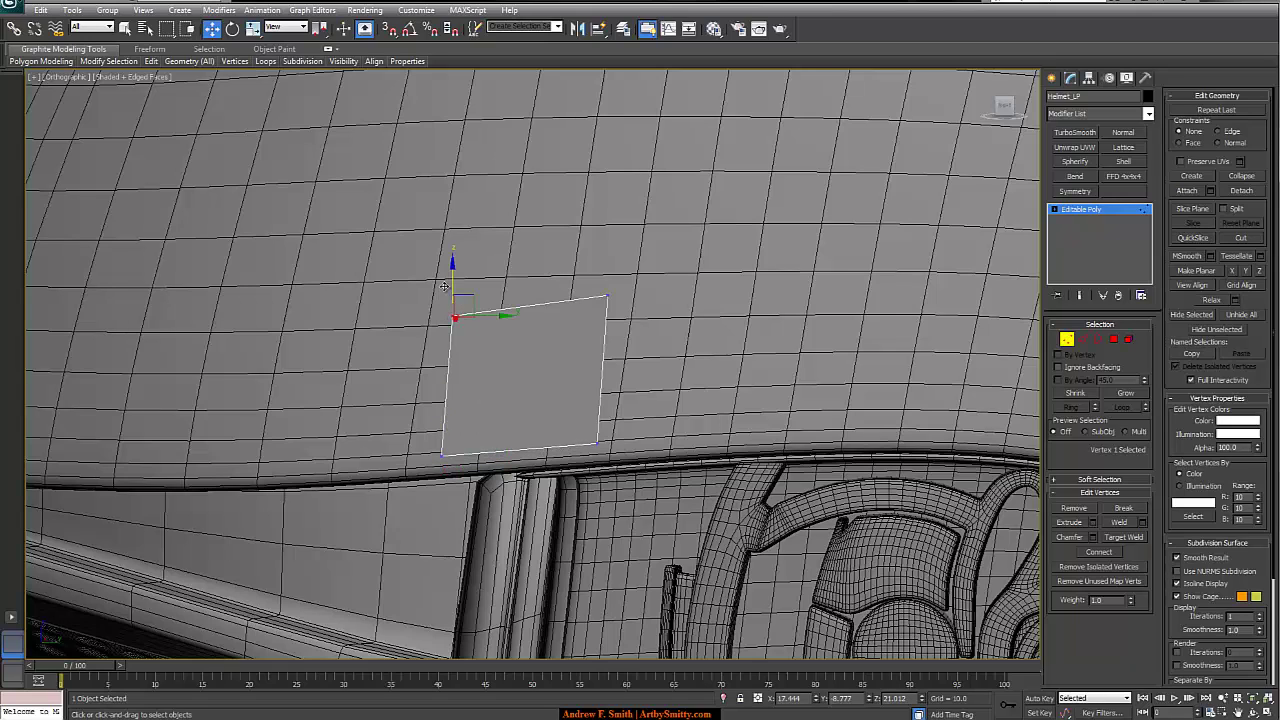
left_click_drag(452, 275, 452, 255)
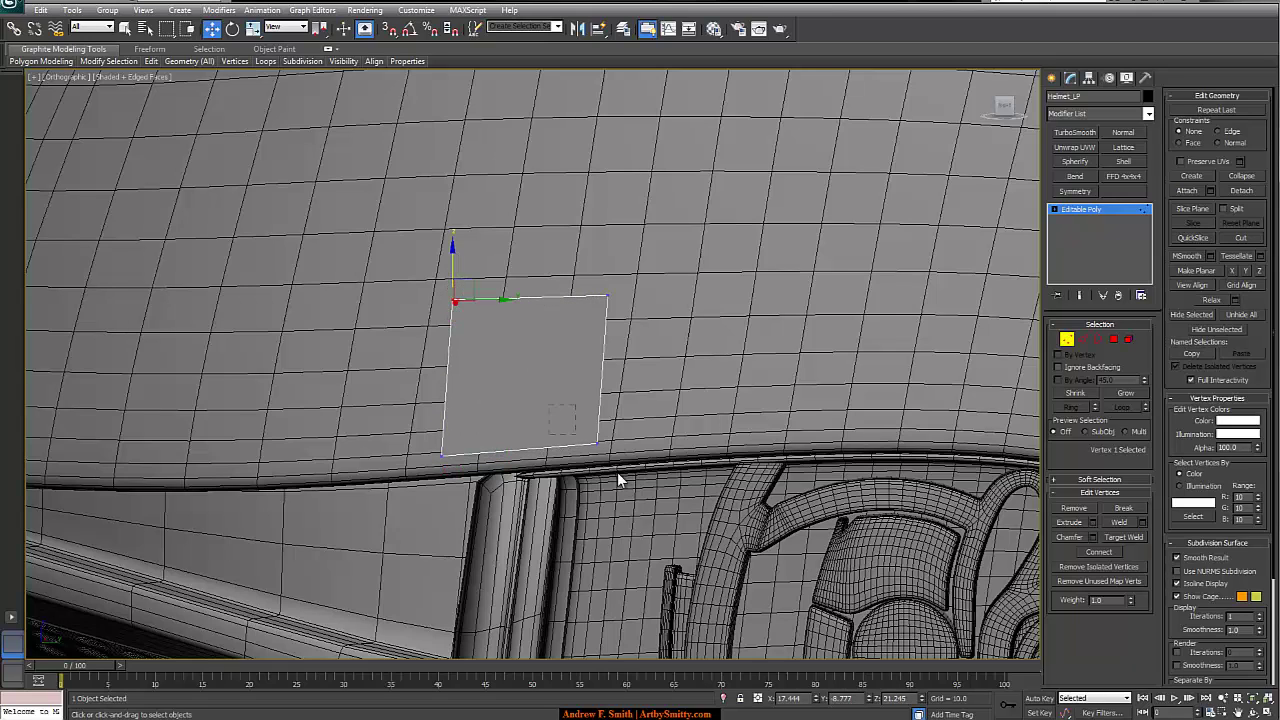
left_click(600, 443)
left_click_drag(595, 415, 595, 421)
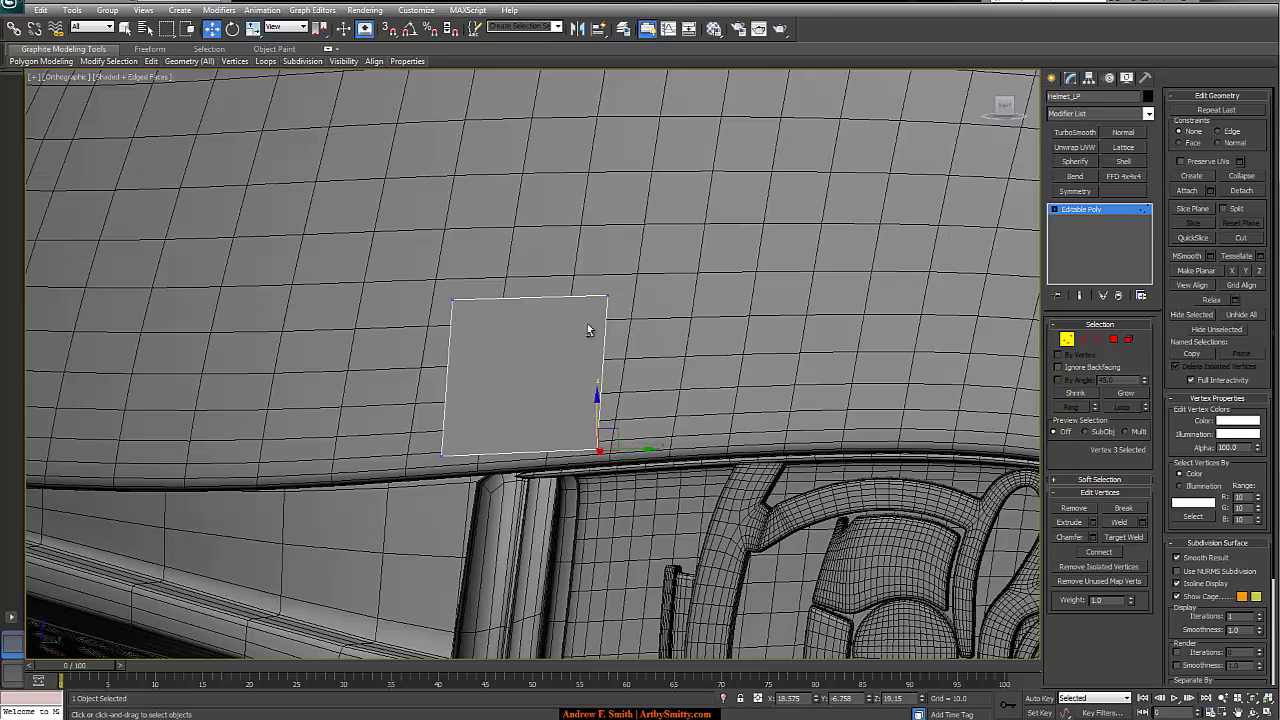
middle_click_drag(589, 326, 679, 303, "alt")
scroll(634, 354, "down", 10)
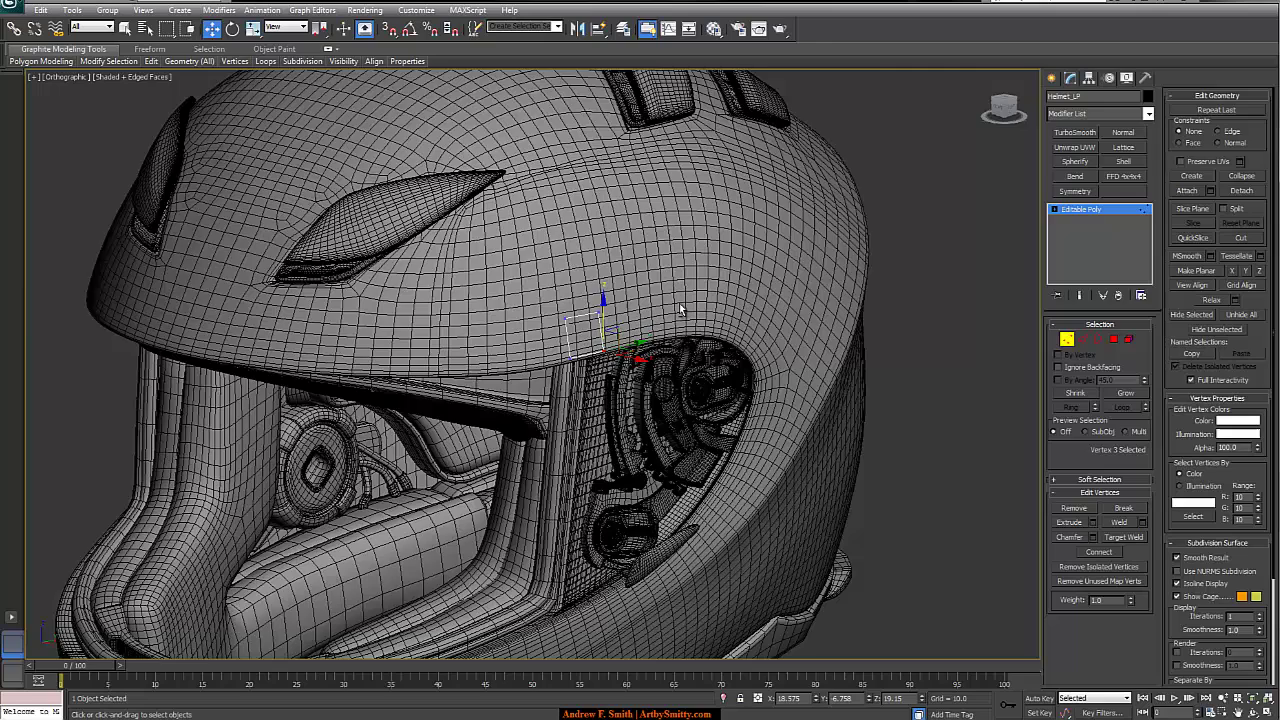
key("p")
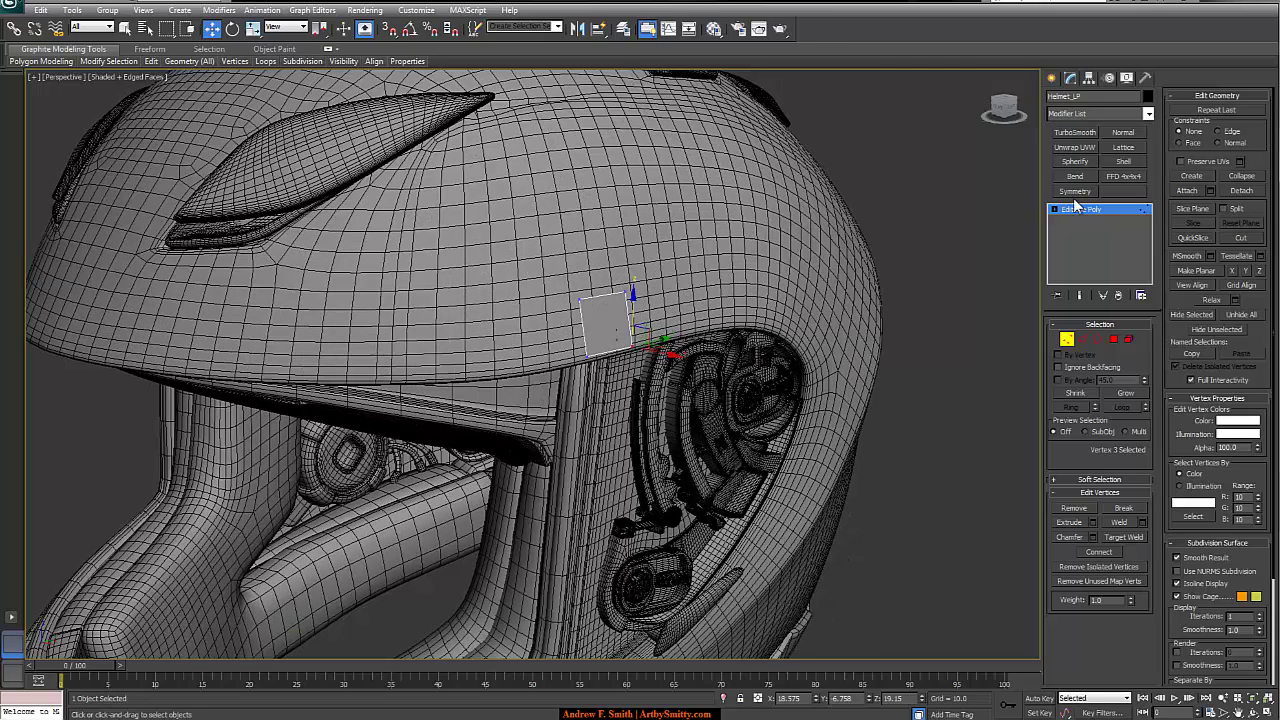
left_click(1088, 210)
left_click(939, 186)
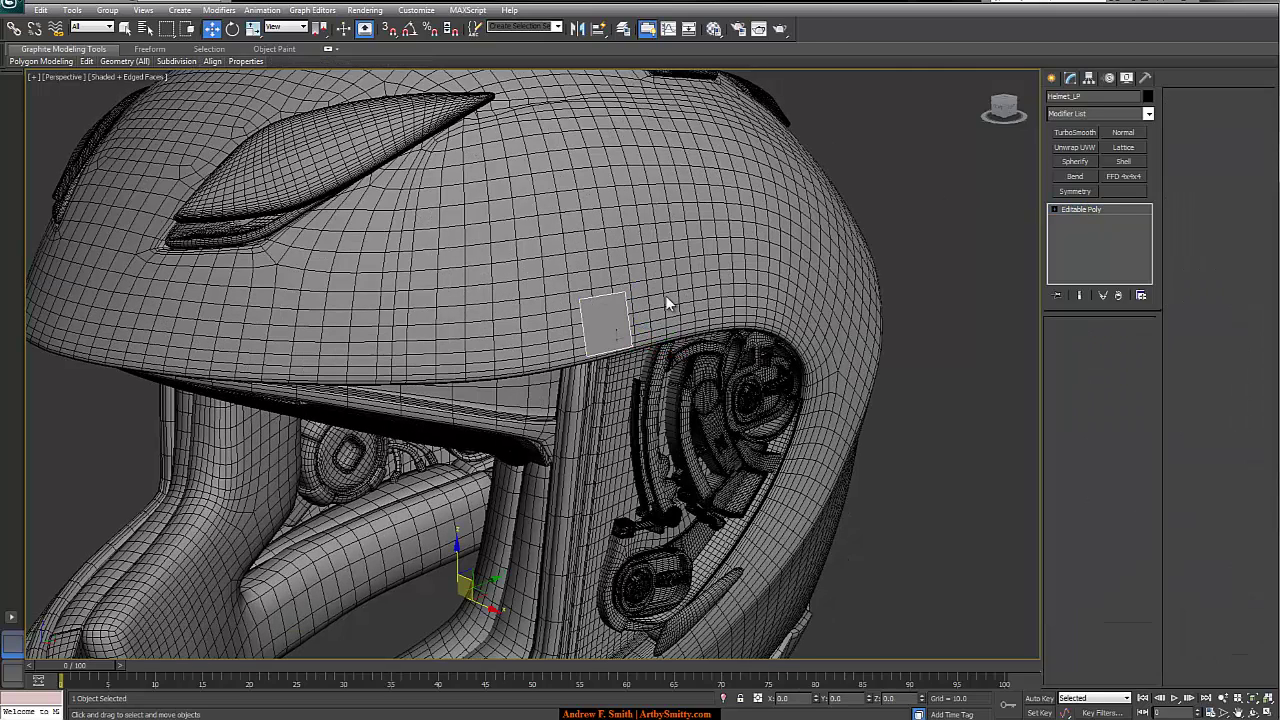
Select Helmet_LP and rename the second sample material in the Material Editor to topo
left_click(600, 303)
key("m")
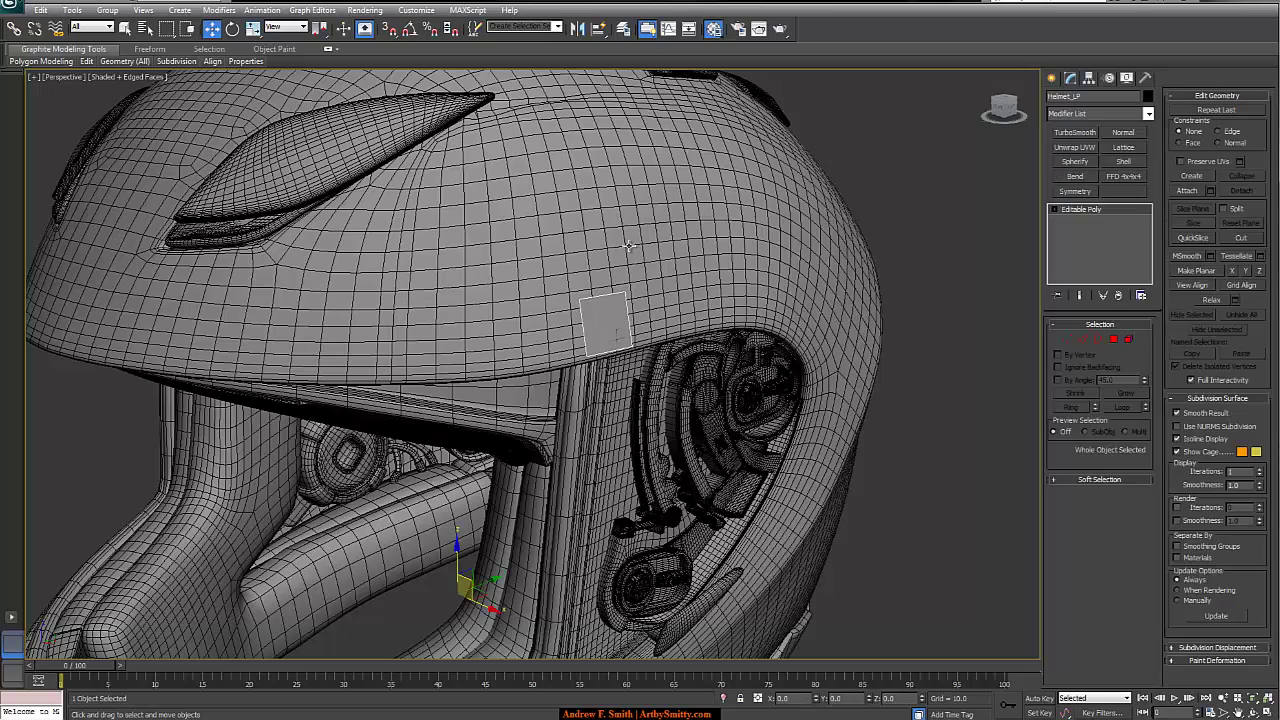
left_click_drag(230, 77, 921, 92)
left_click(900, 138)
left_click(935, 289)
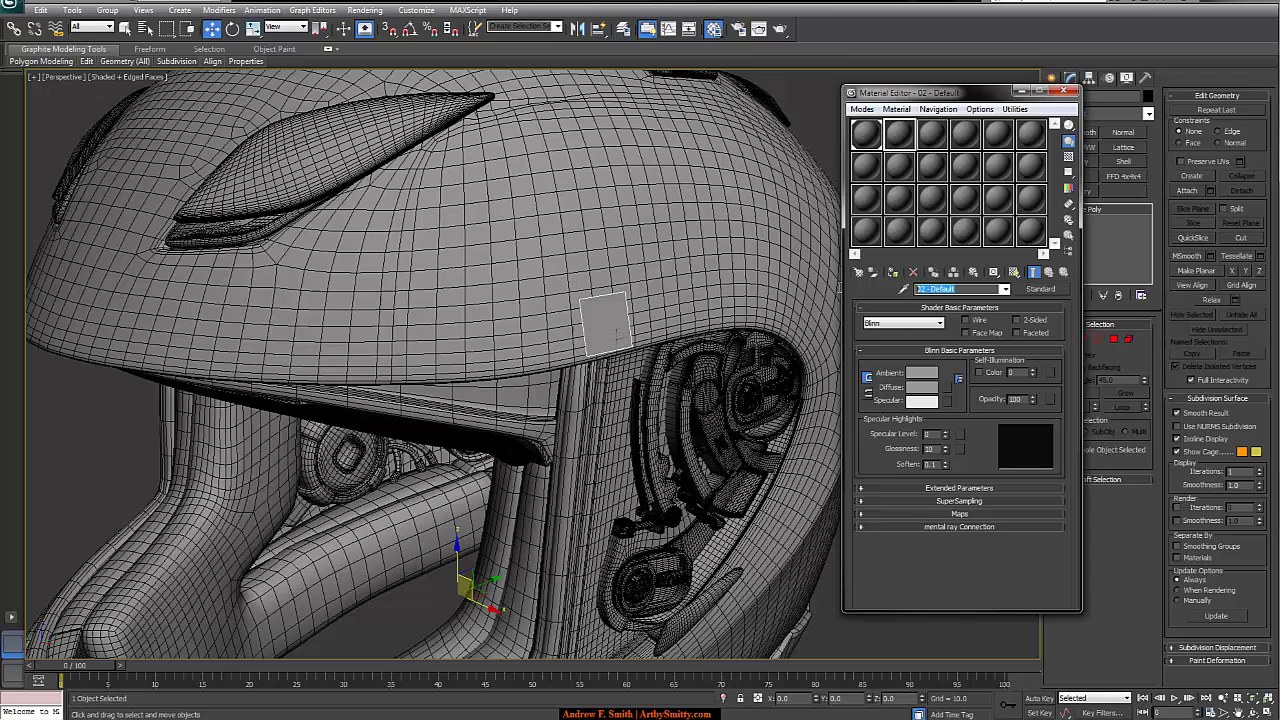
type("topo")
key("Return")
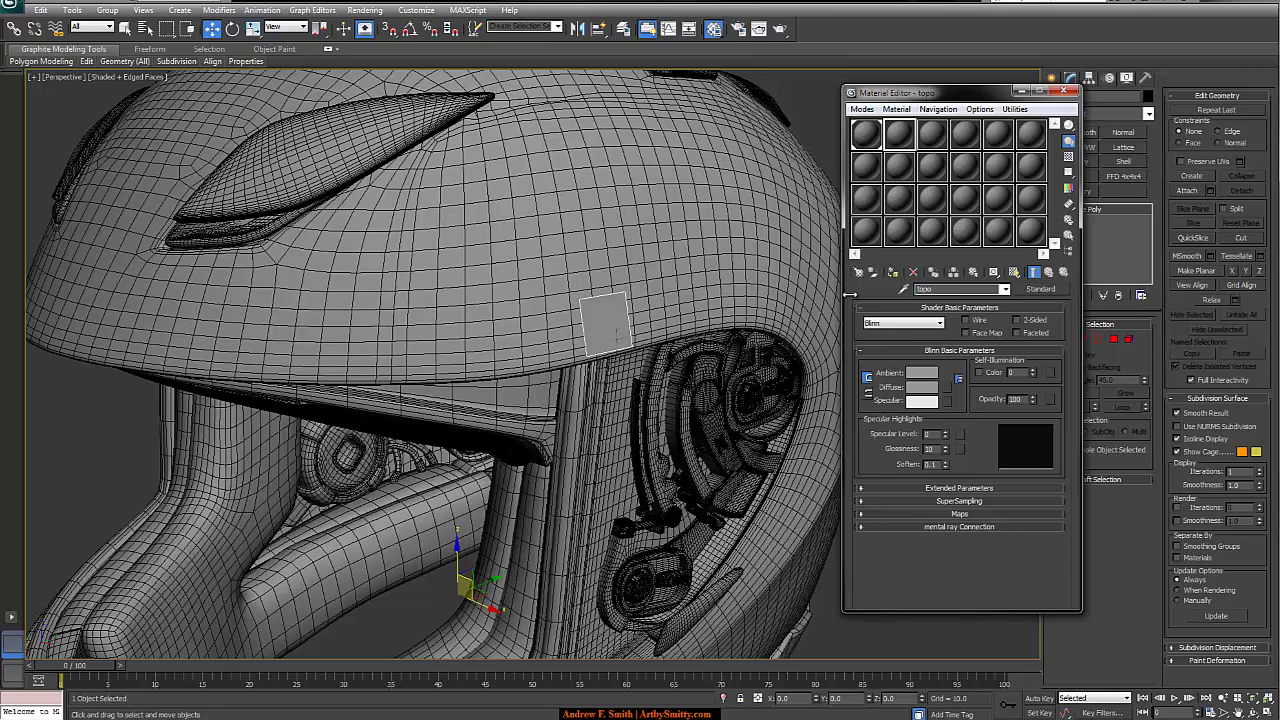
Change the topo material's color to bright magenta, assign it to the Helmet_LP polygon and close the Material Editor
left_click(919, 374)
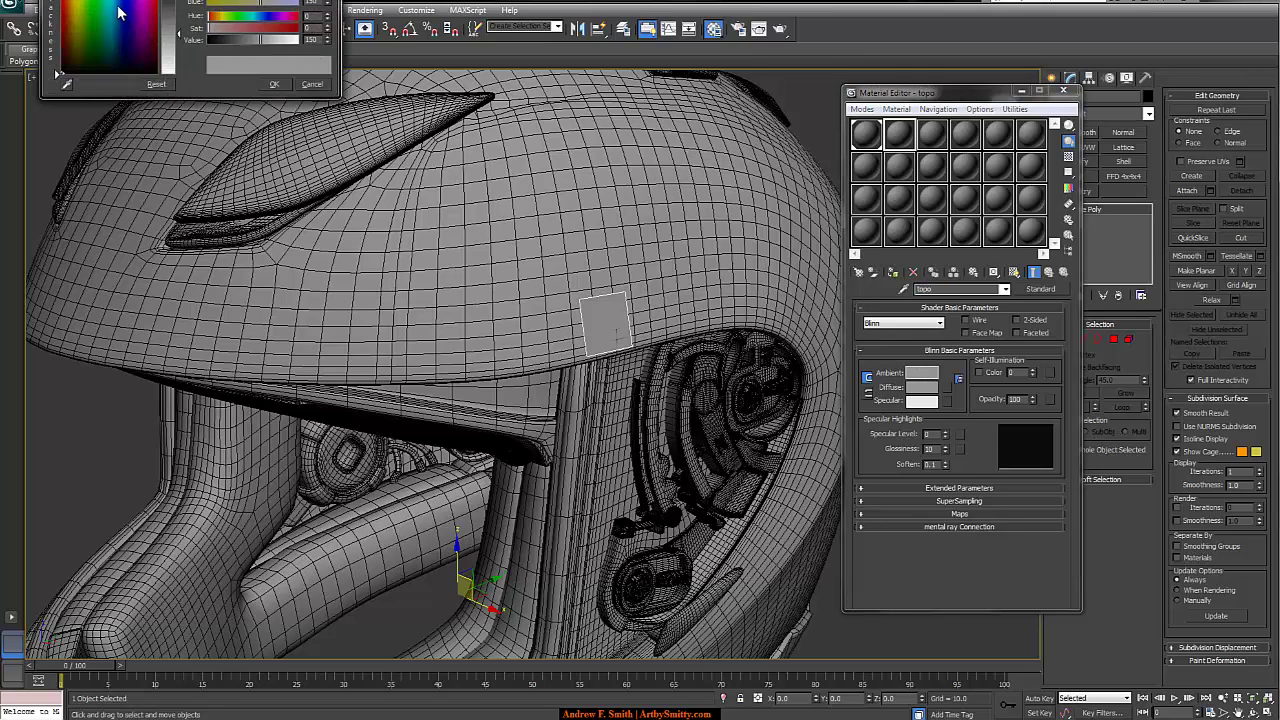
left_click_drag(120, 10, 175, 2)
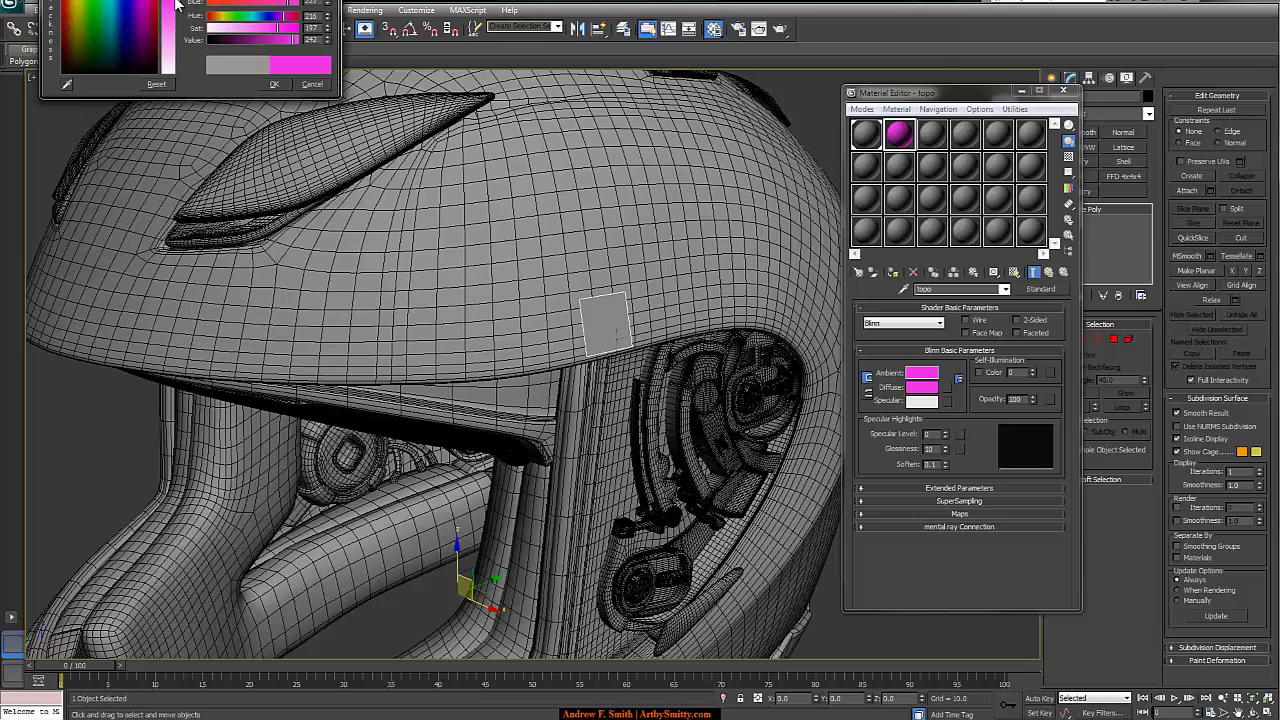
left_click(272, 86)
left_click_drag(899, 133, 606, 309)
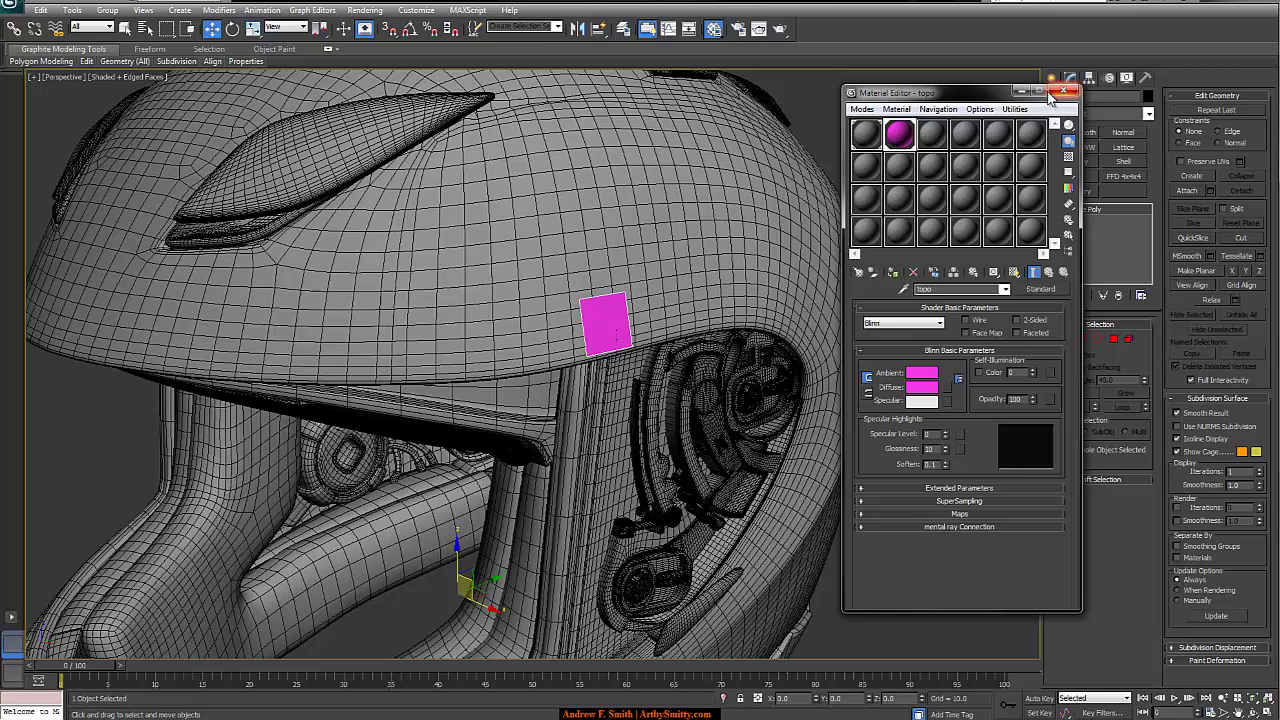
middle_click_drag(674, 255, 701, 244)
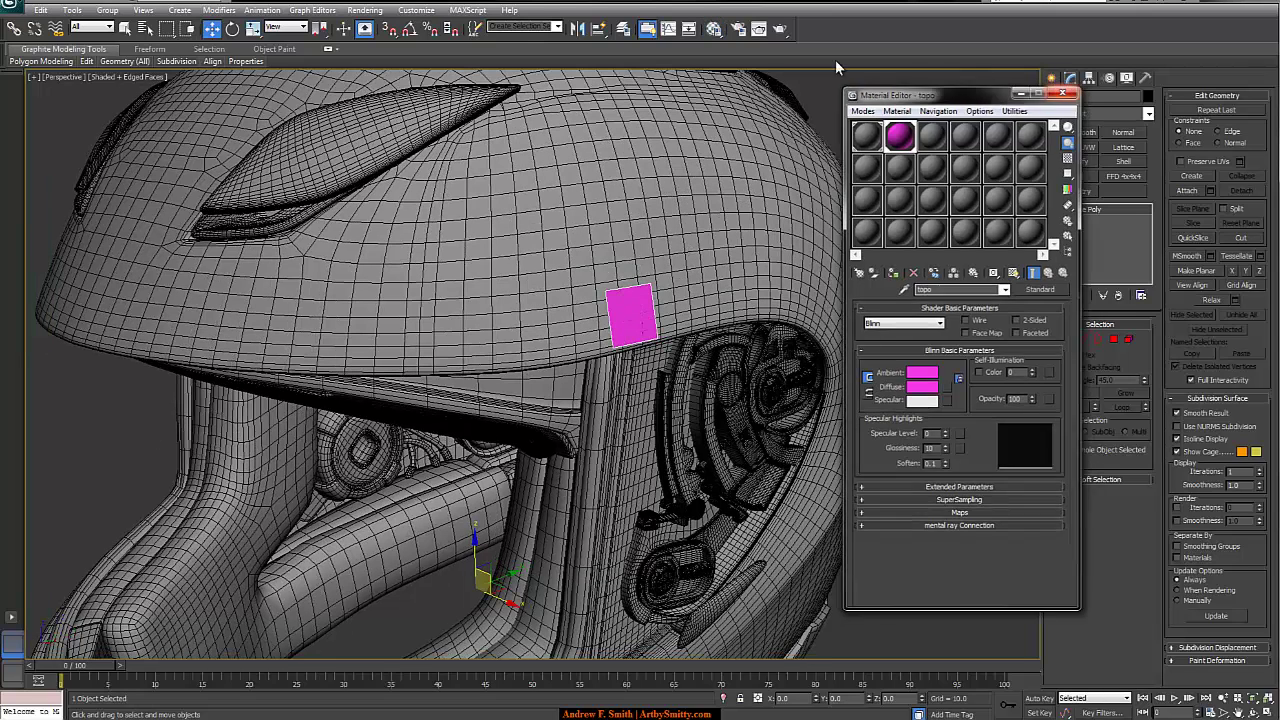
left_click(1063, 91)
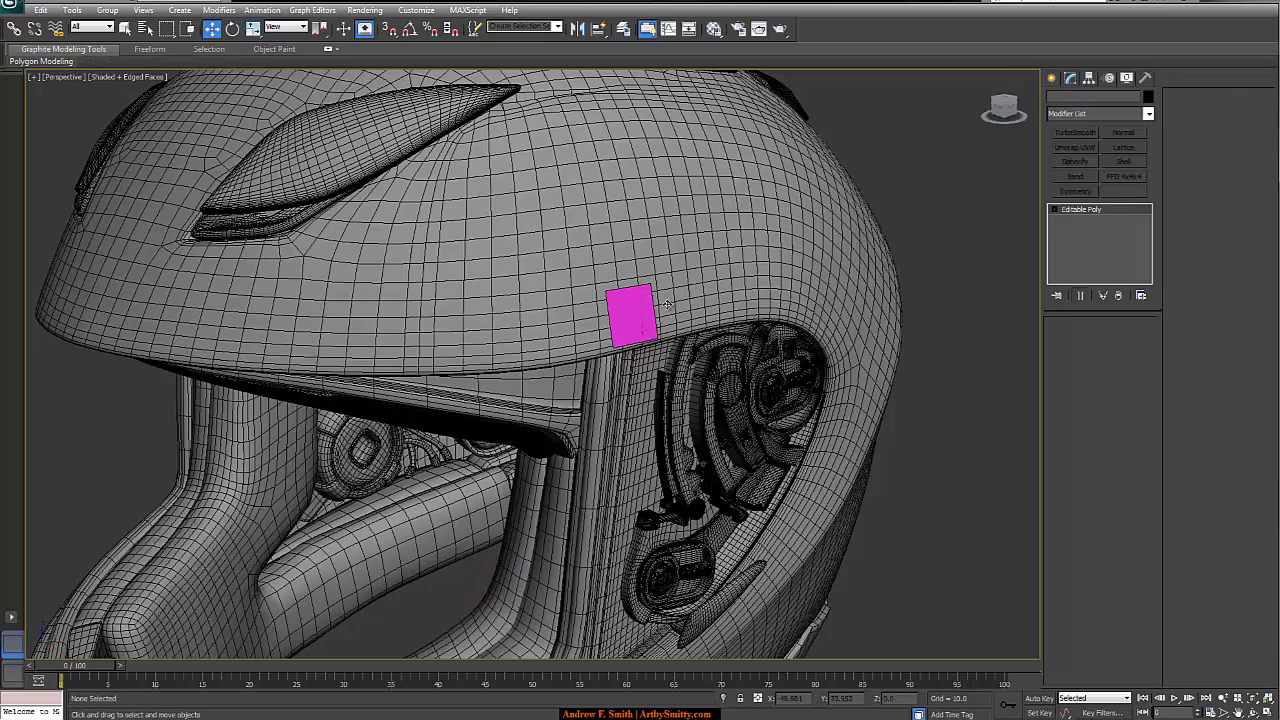
Detach the Freeform PolyDraw tools as a floating palette over the viewport, with Helmet_LP selected
mouse_move(643, 314)
middle_mouse_down("alt")
mouse_move(740, 285)
mouse_move(697, 277)
mouse_move(640, 312)
middle_mouse_up("alt")
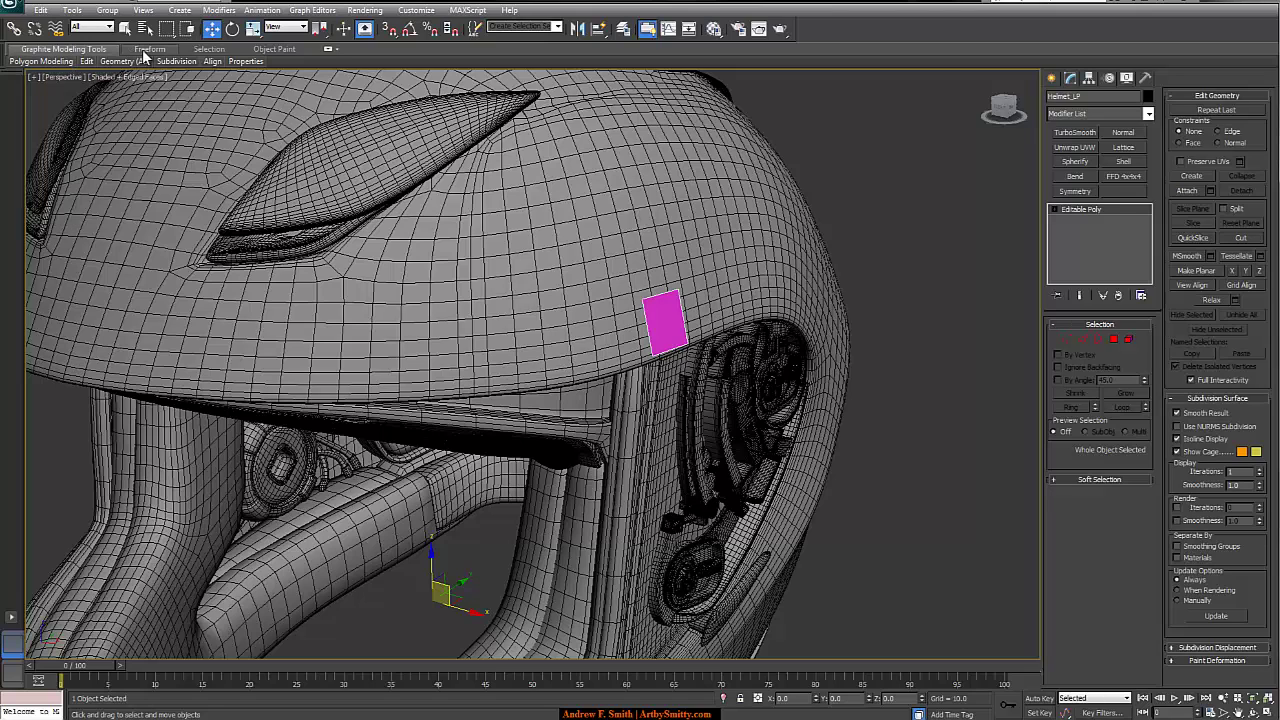
left_click(147, 52)
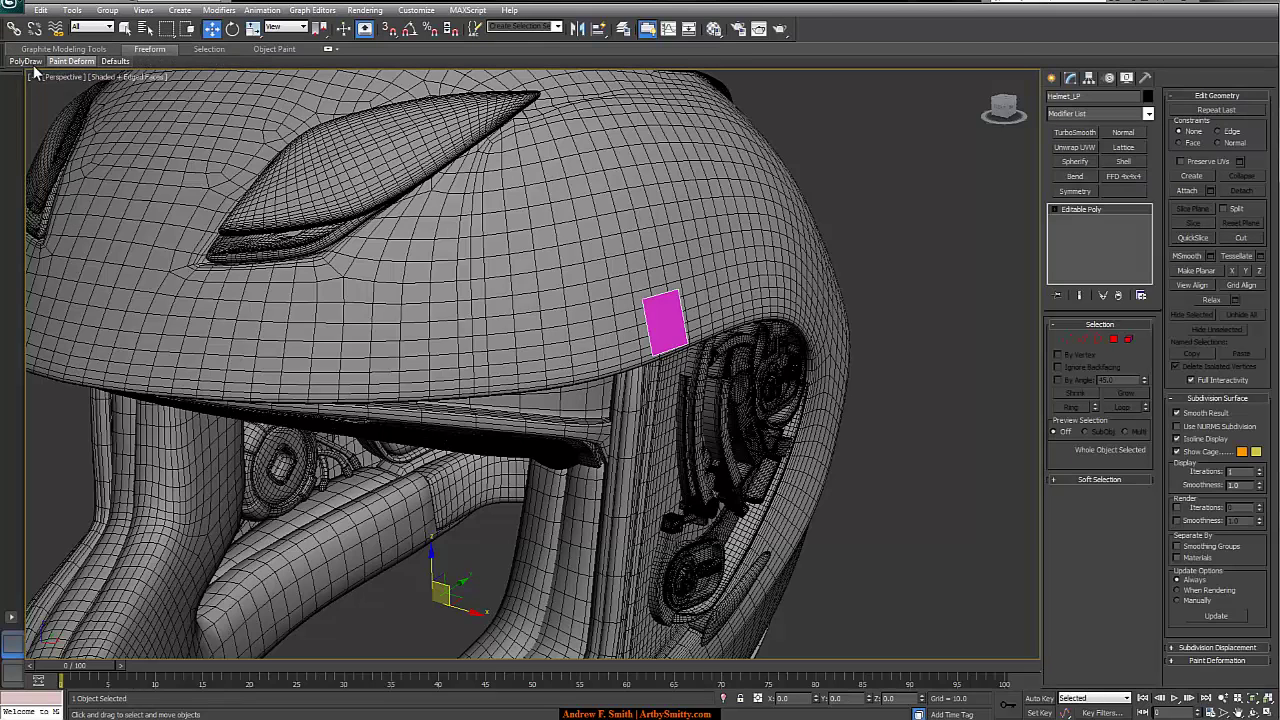
mouse_move(26, 62)
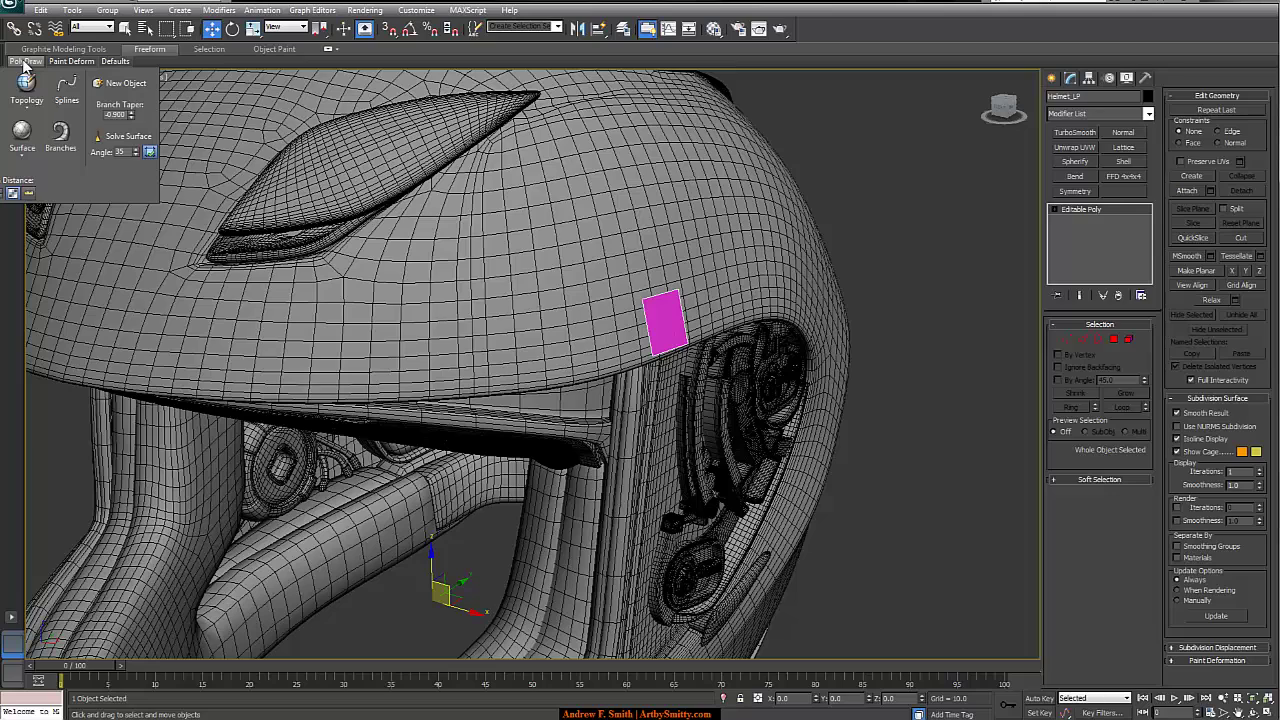
left_click_drag(26, 62, 819, 154)
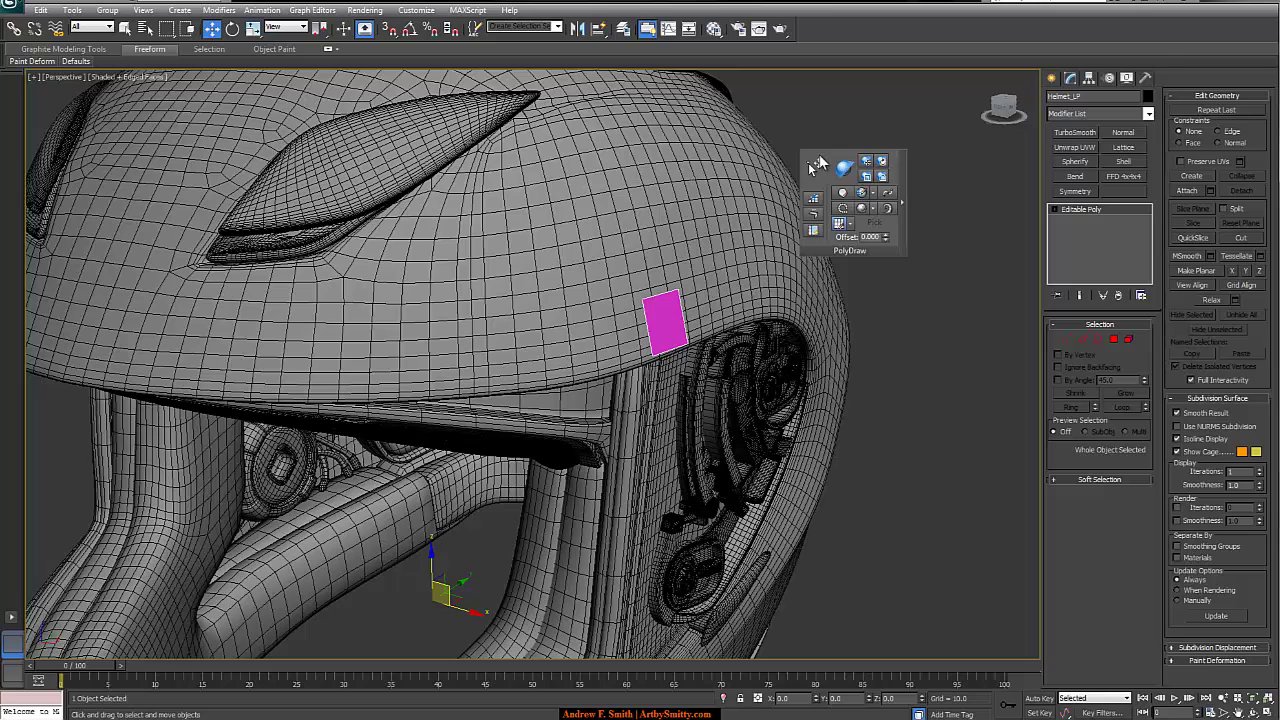
left_click_drag(591, 133, 107, 113)
middle_click_drag(567, 184, 541, 186, "alt")
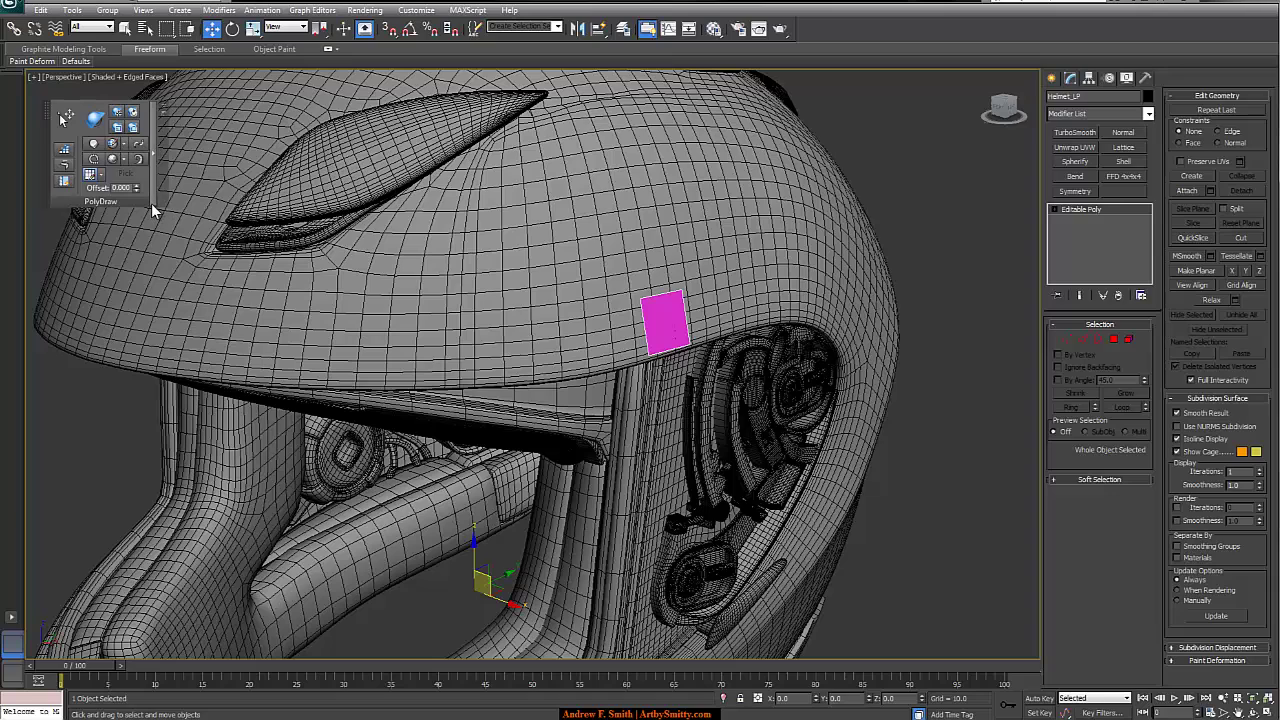
mouse_move(157, 202)
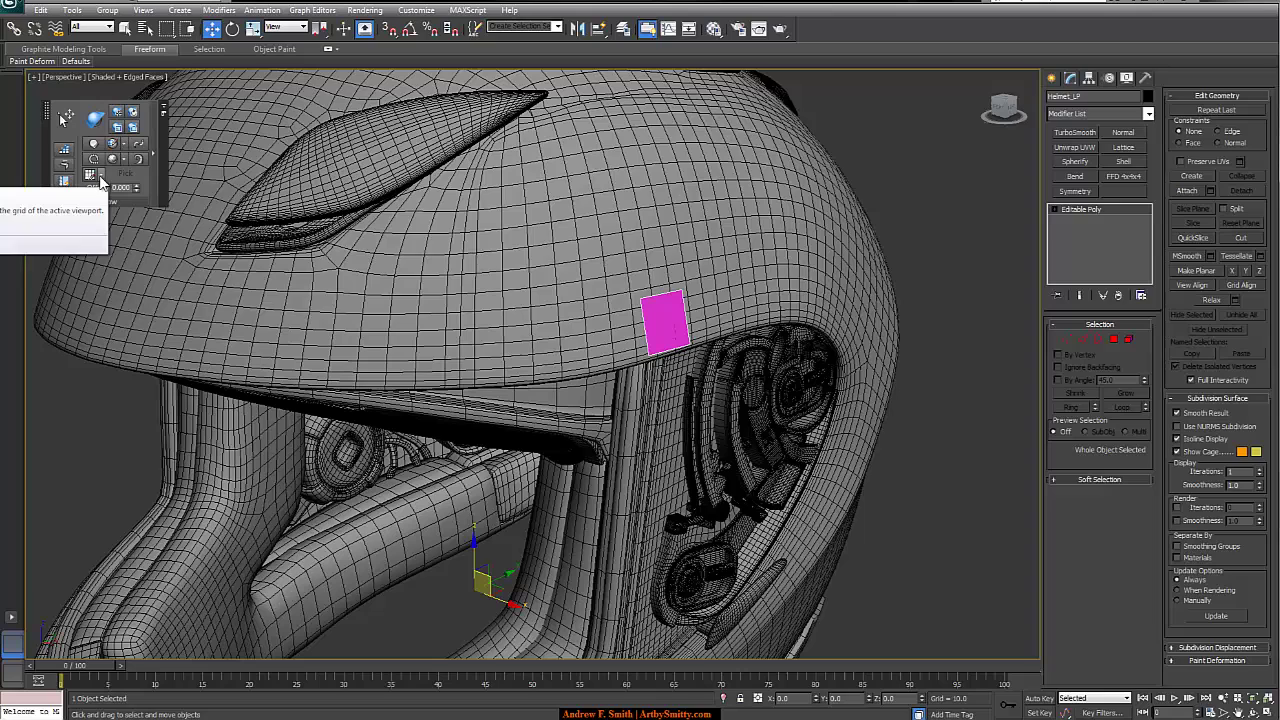
left_click_drag(46, 112, 326, 166)
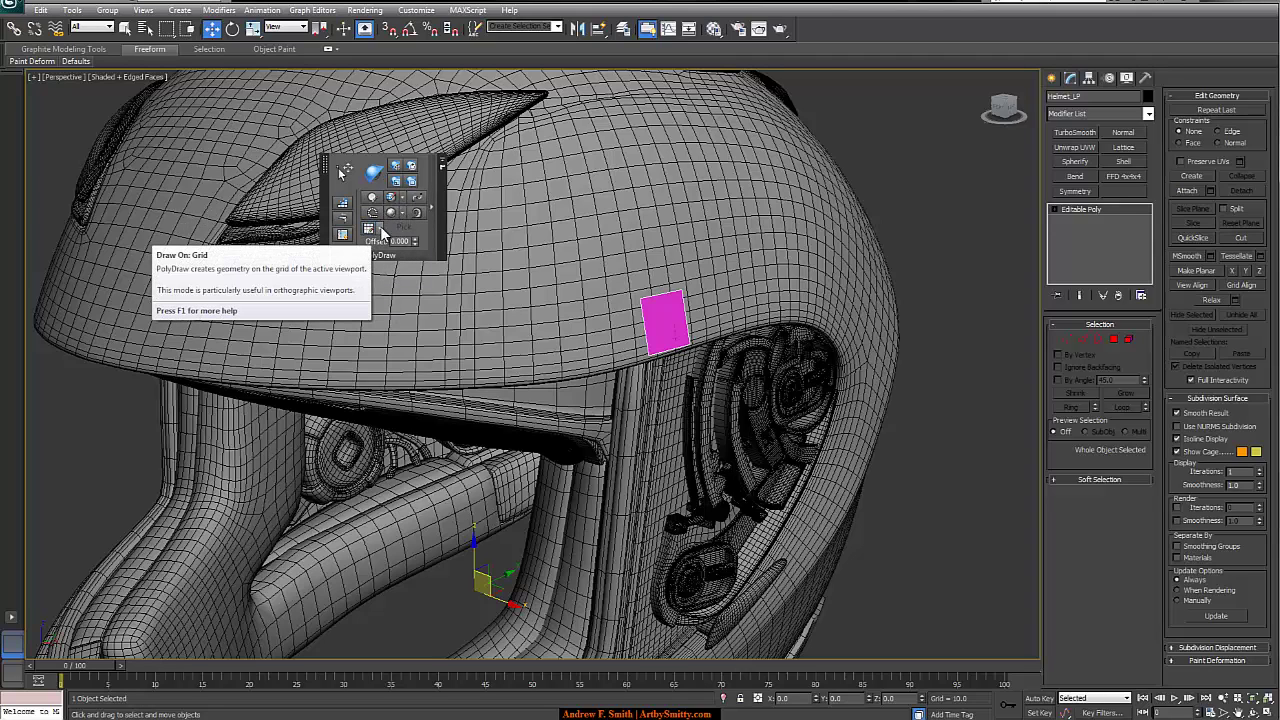
Set PolyDraw to draw on a surface and designate Helmet_HP as the surface object
left_click_drag(381, 232, 358, 265)
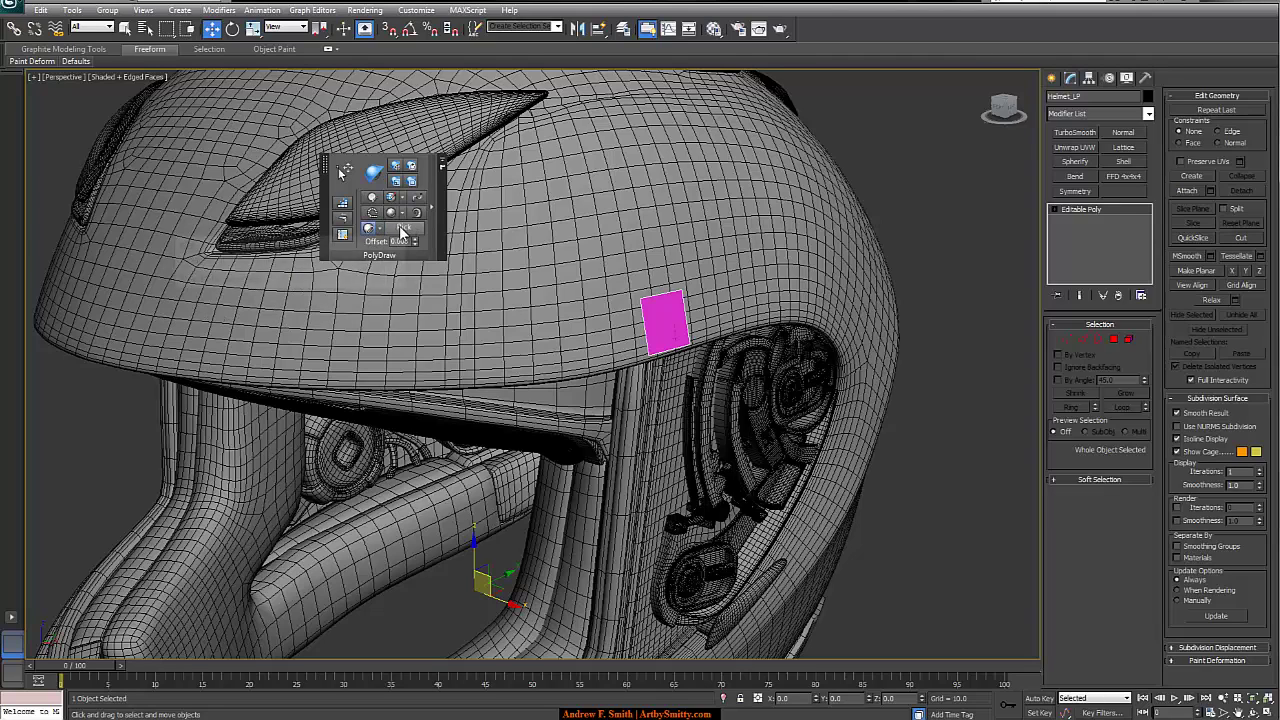
left_click(406, 234)
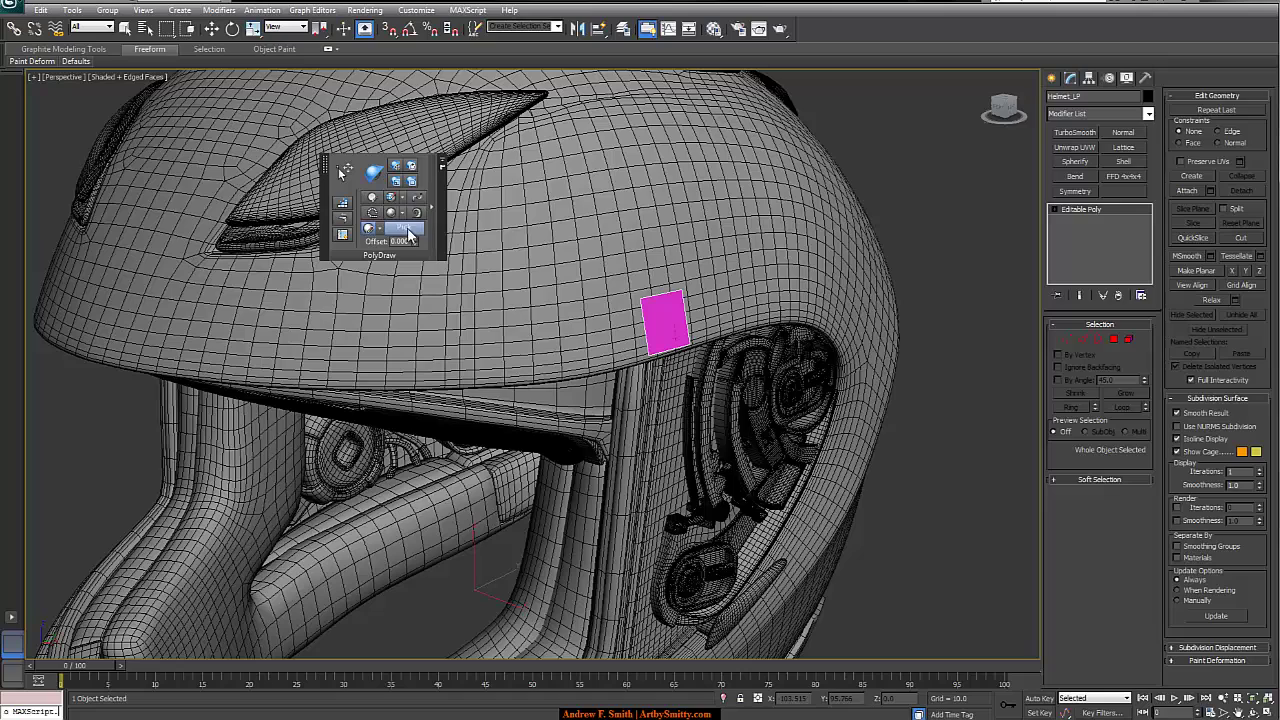
left_click(703, 150)
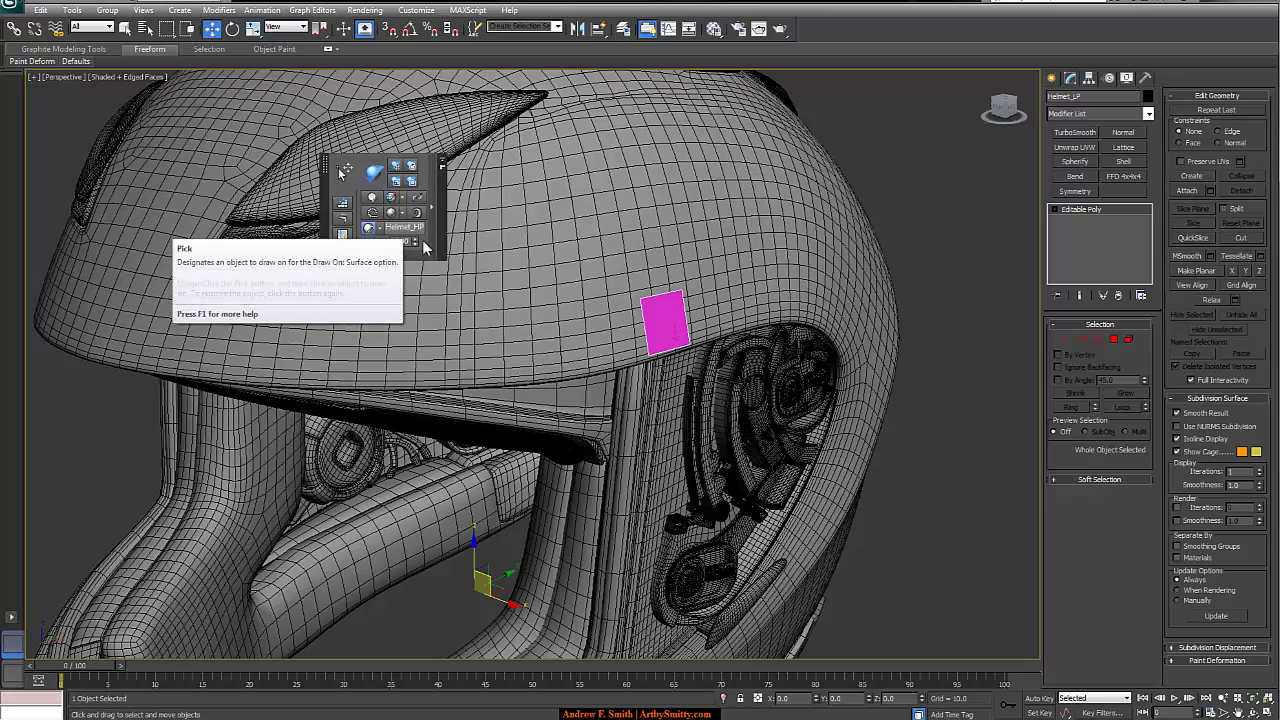
With Step Build, place six vertices in two rows ahead of the magenta polygon above the visor opening and fill the adjoining quad
middle_click_drag(612, 242, 718, 254, "alt")
scroll(646, 260, "up", 4)
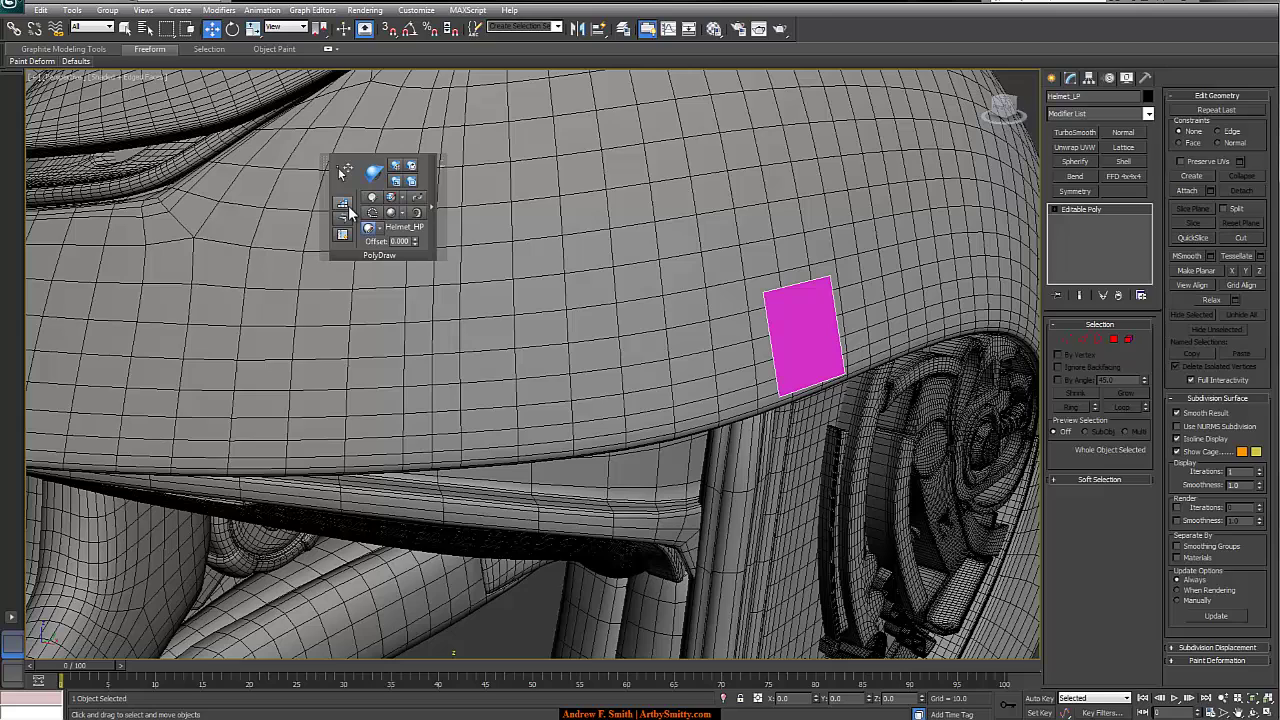
mouse_move(347, 207)
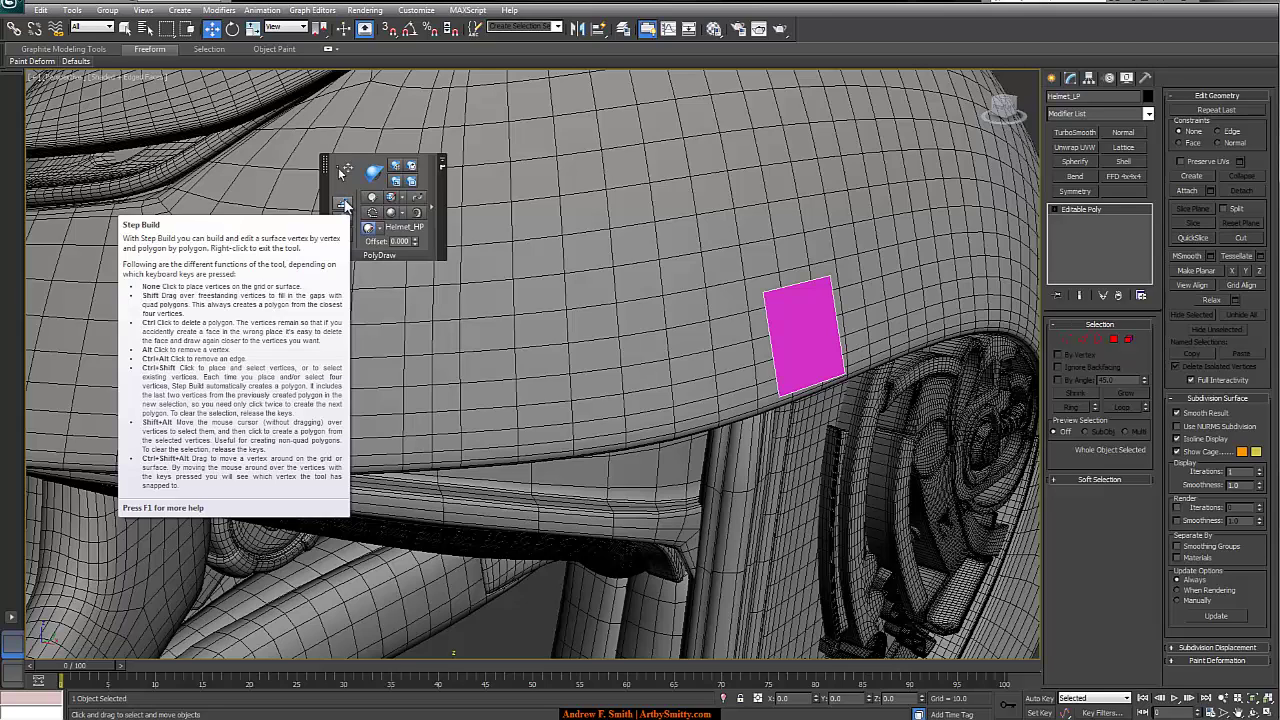
left_click(344, 206)
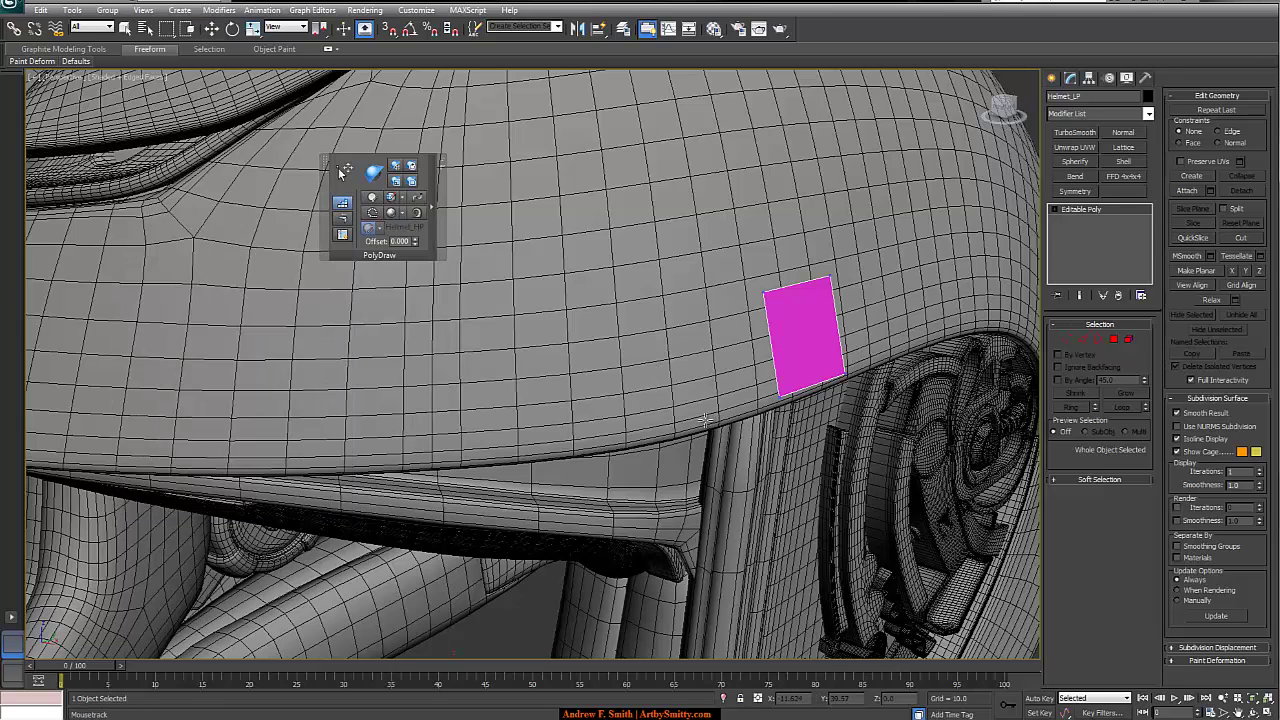
left_click(591, 324)
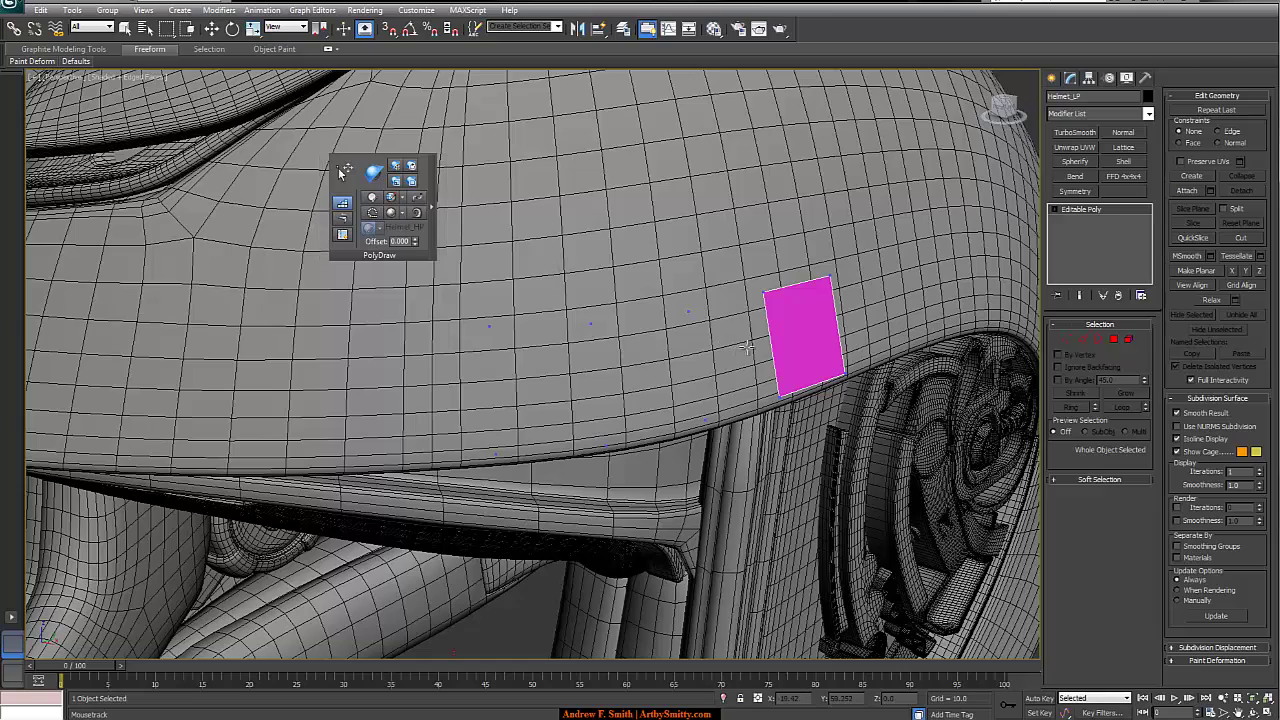
left_click_drag(762, 345, 565, 361, "shift")
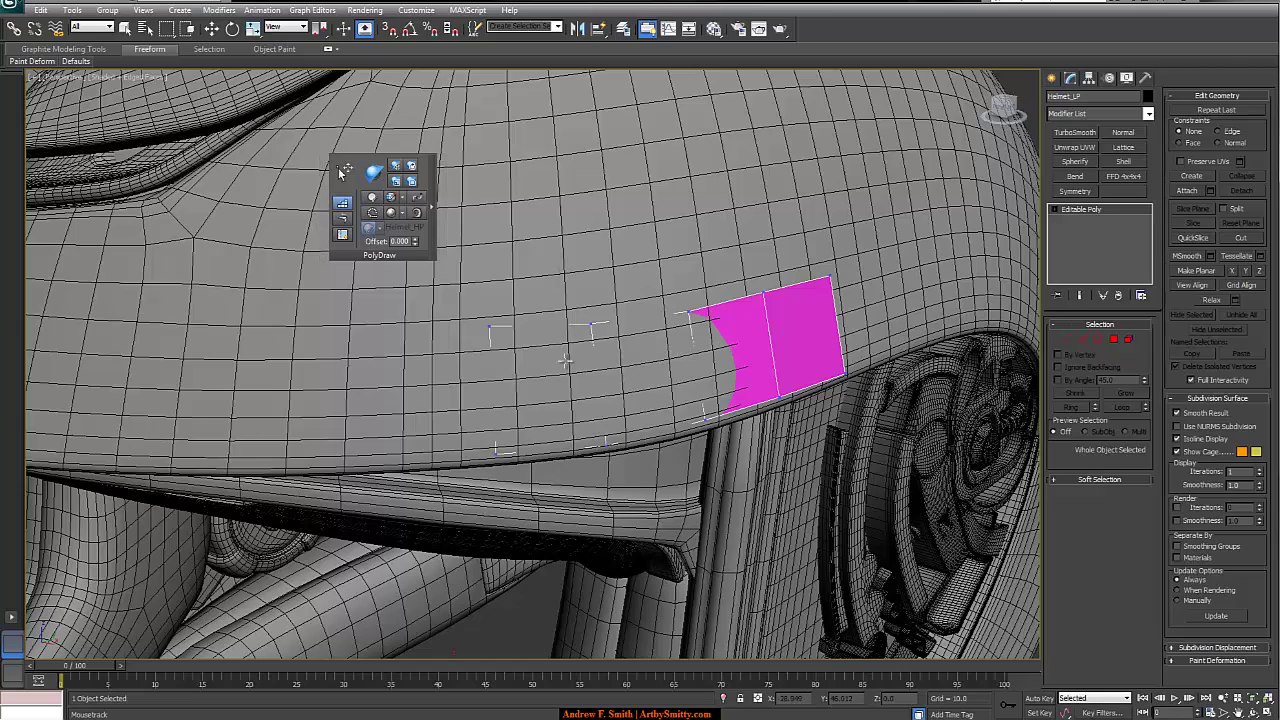
middle_click_drag(686, 290, 696, 297, "alt")
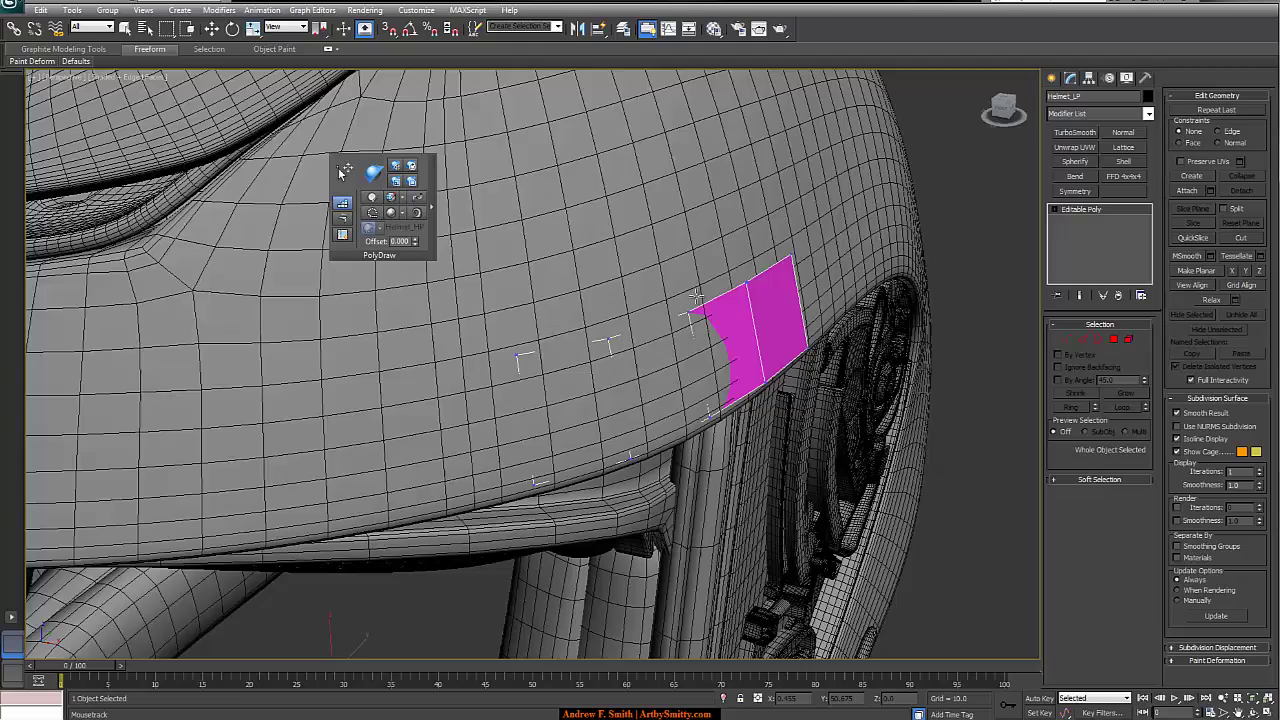
Set the PolyDraw offset to 0.200
mouse_move(792, 290)
middle_mouse_down("alt")
mouse_move(730, 330)
mouse_move(726, 316)
mouse_move(790, 300)
mouse_move(800, 312)
middle_mouse_up("alt")
middle_click_drag(826, 369, 605, 282, "alt")
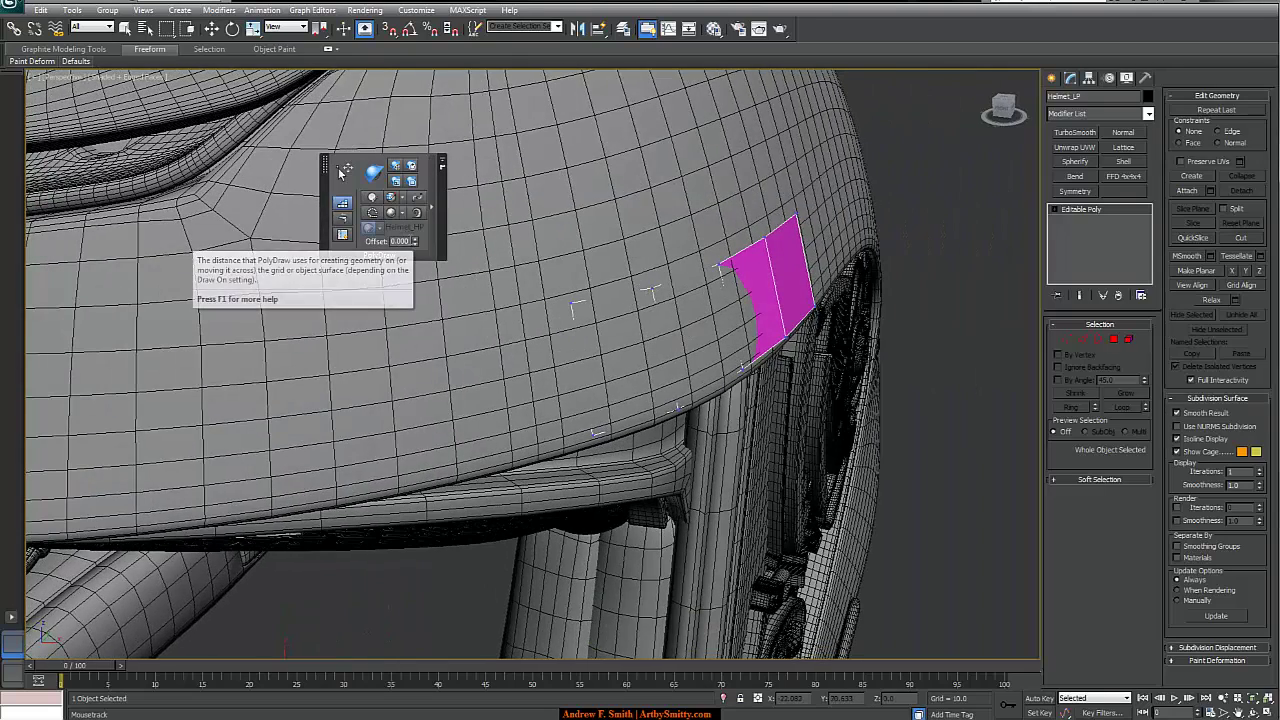
double_click(399, 241)
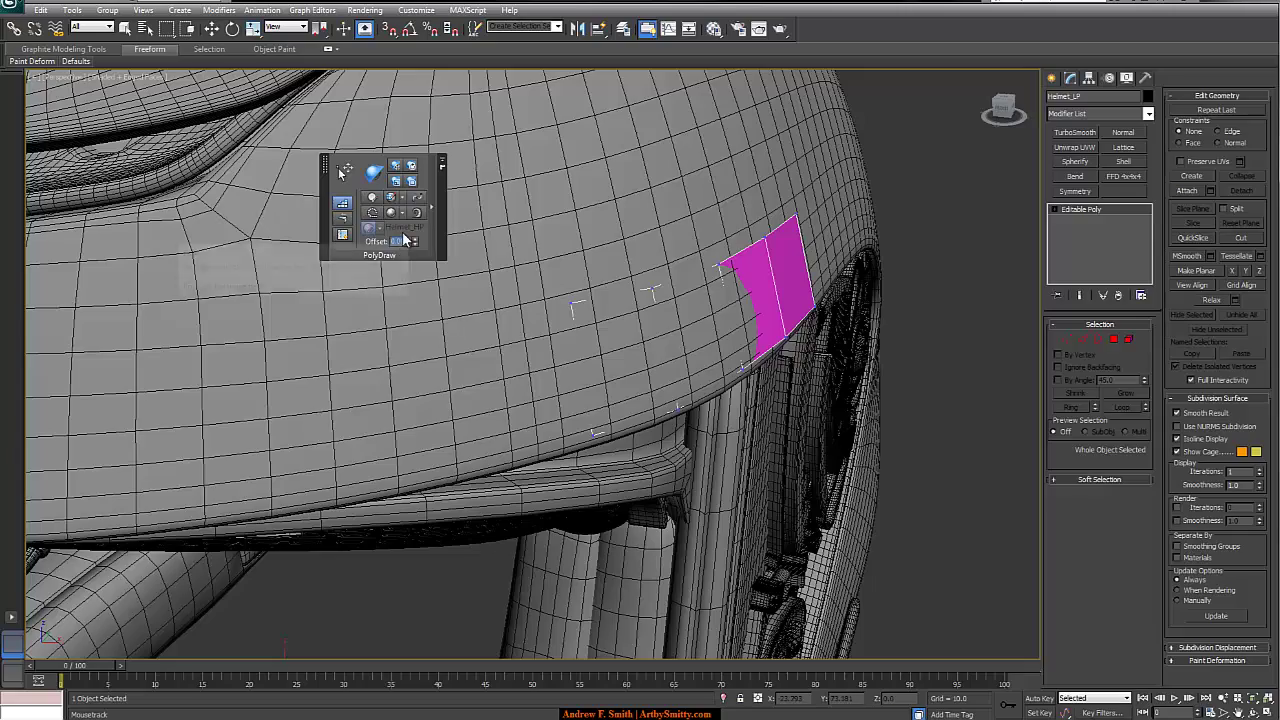
Place four pairs of vertices along the helmet's brow edge towards the front and fill four quads between them and the existing vertices
middle_click_drag(500, 300, 645, 335, "alt")
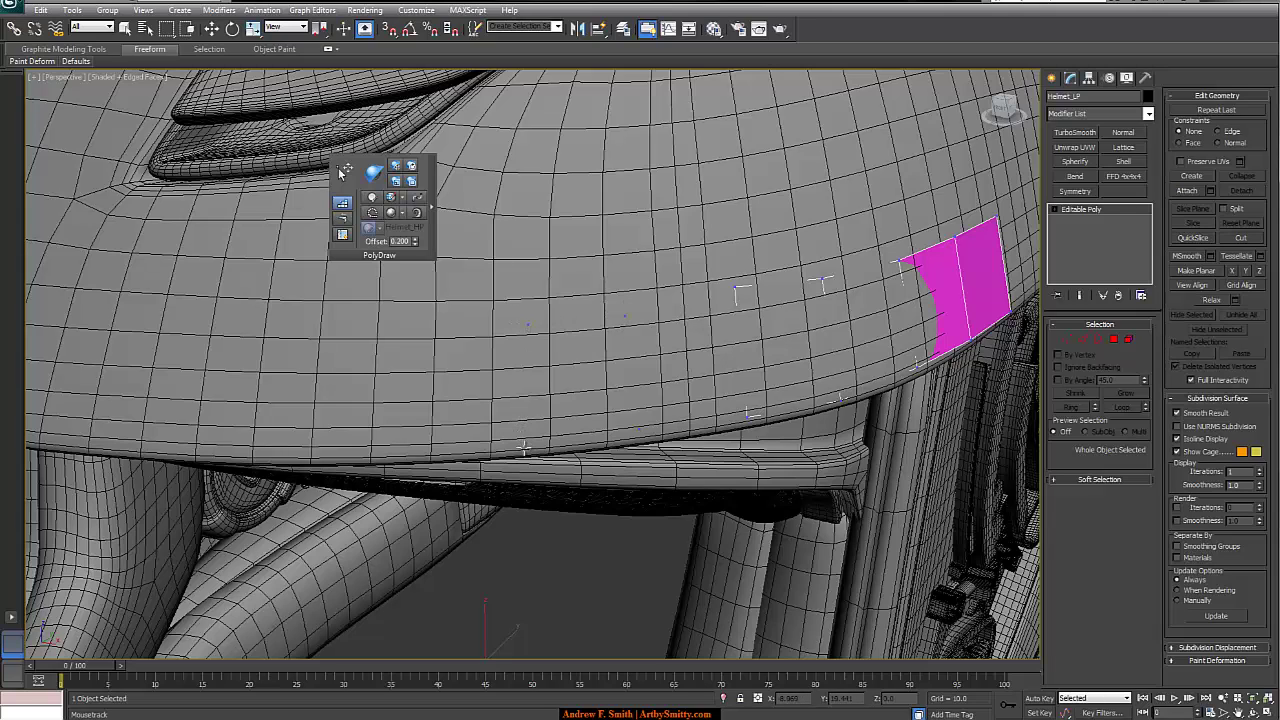
mouse_move(507, 343)
middle_mouse_down("alt")
mouse_move(562, 334)
mouse_move(501, 333)
middle_mouse_up("alt")
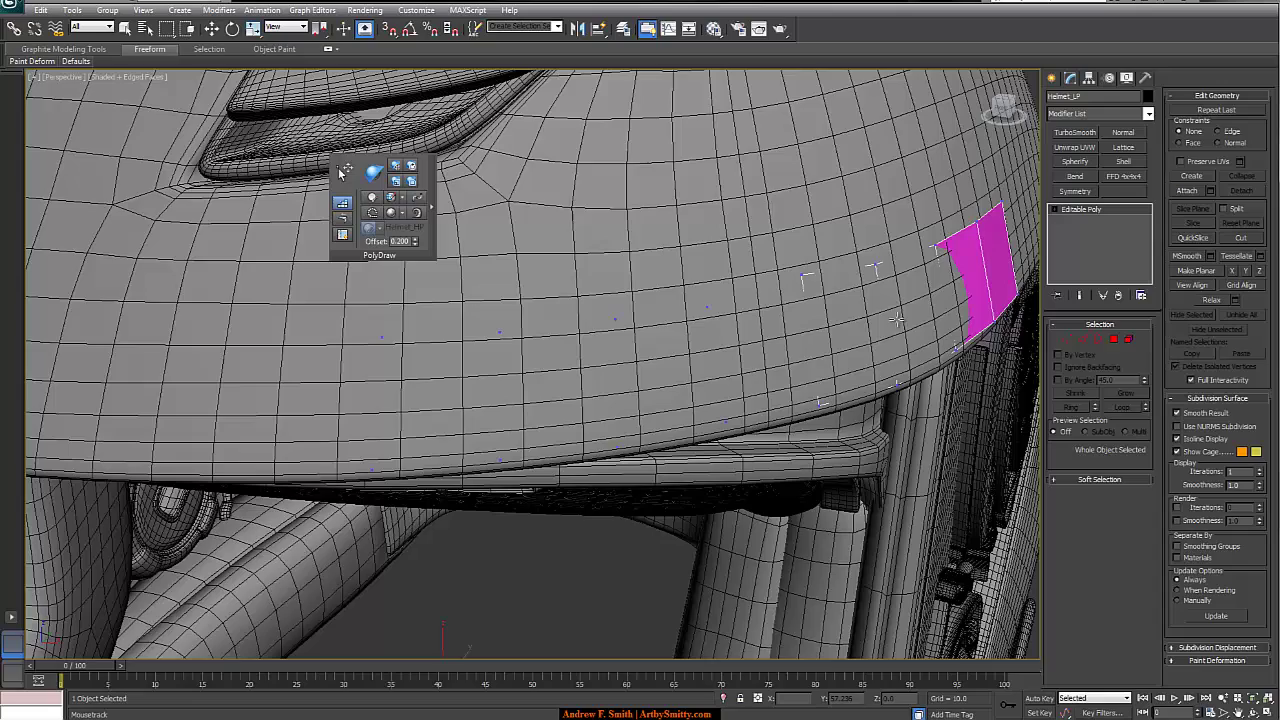
middle_click_drag(879, 300, 828, 315, "alt")
left_click_drag(775, 345, 419, 372)
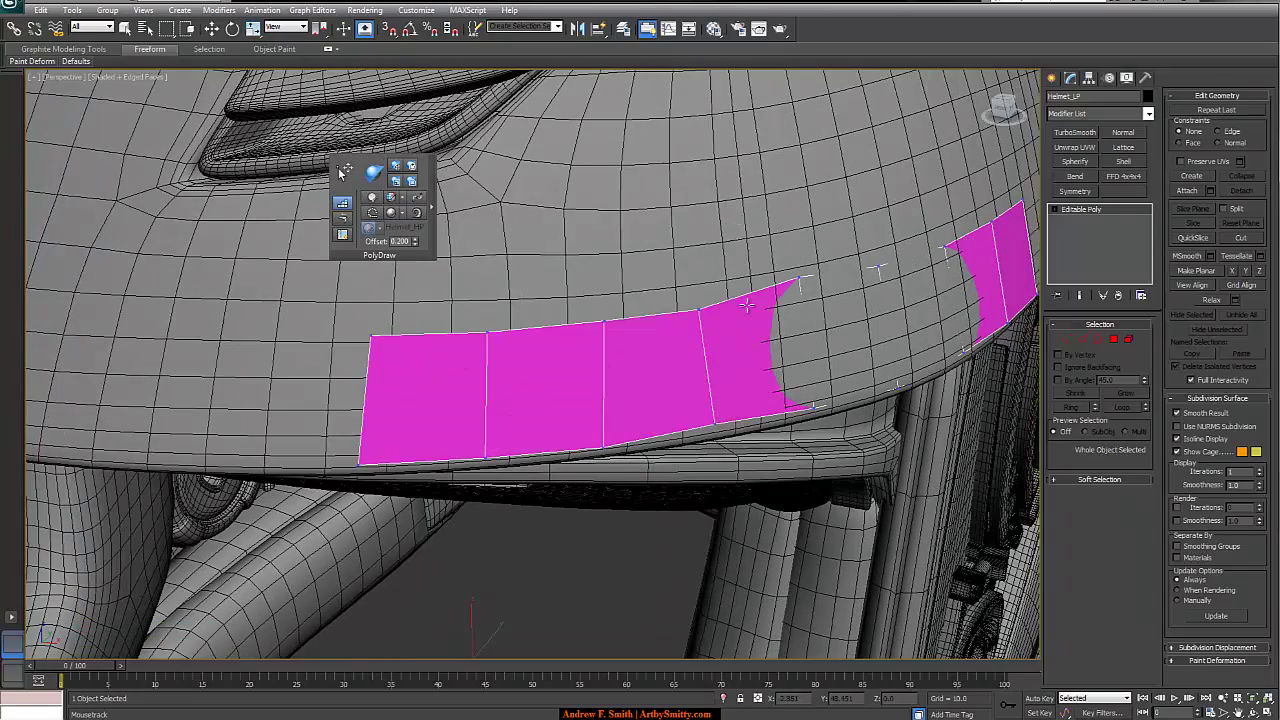
Place a row of vertices above the brow band on the helmet's side and fill the quads of a second row
middle_click_drag(747, 305, 554, 295, "alt")
scroll(811, 306, "down", 3)
scroll(719, 288, "up", 2)
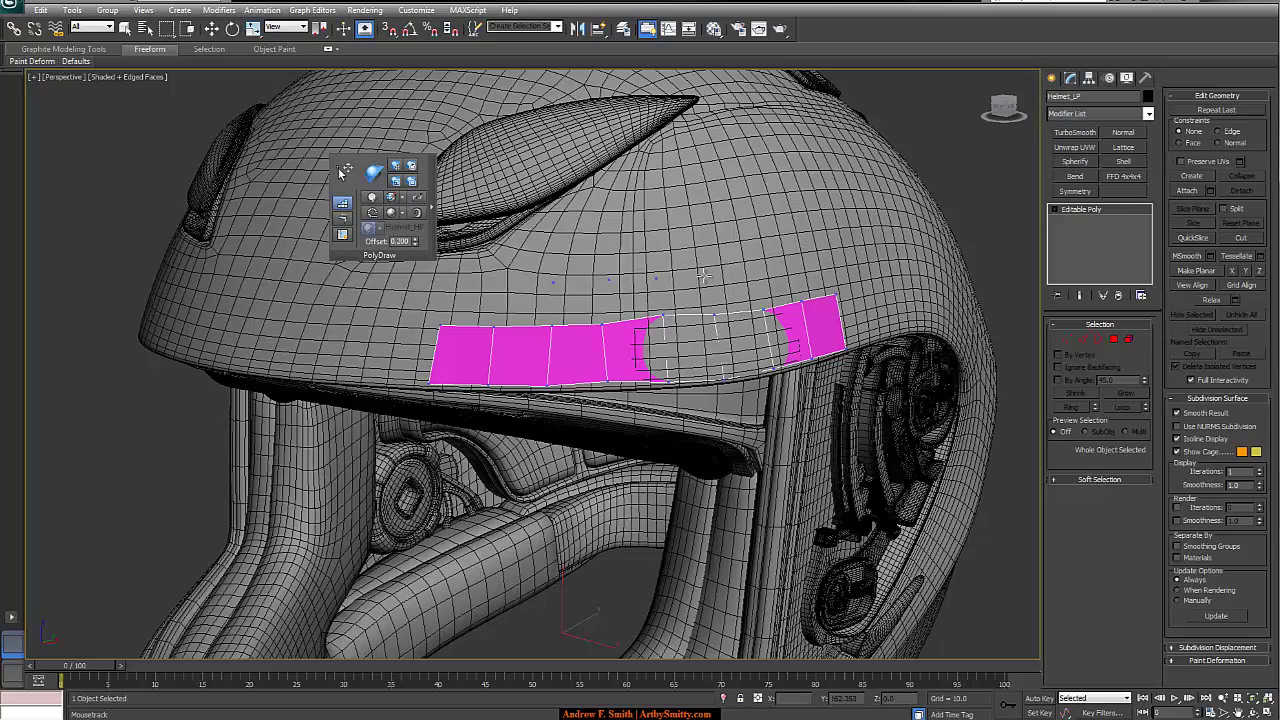
left_click_drag(760, 270, 578, 296)
Place more vertices across the front of the brow and extend both rows of quads towards the helmet's centre line
middle_click_drag(726, 245, 770, 303, "alt")
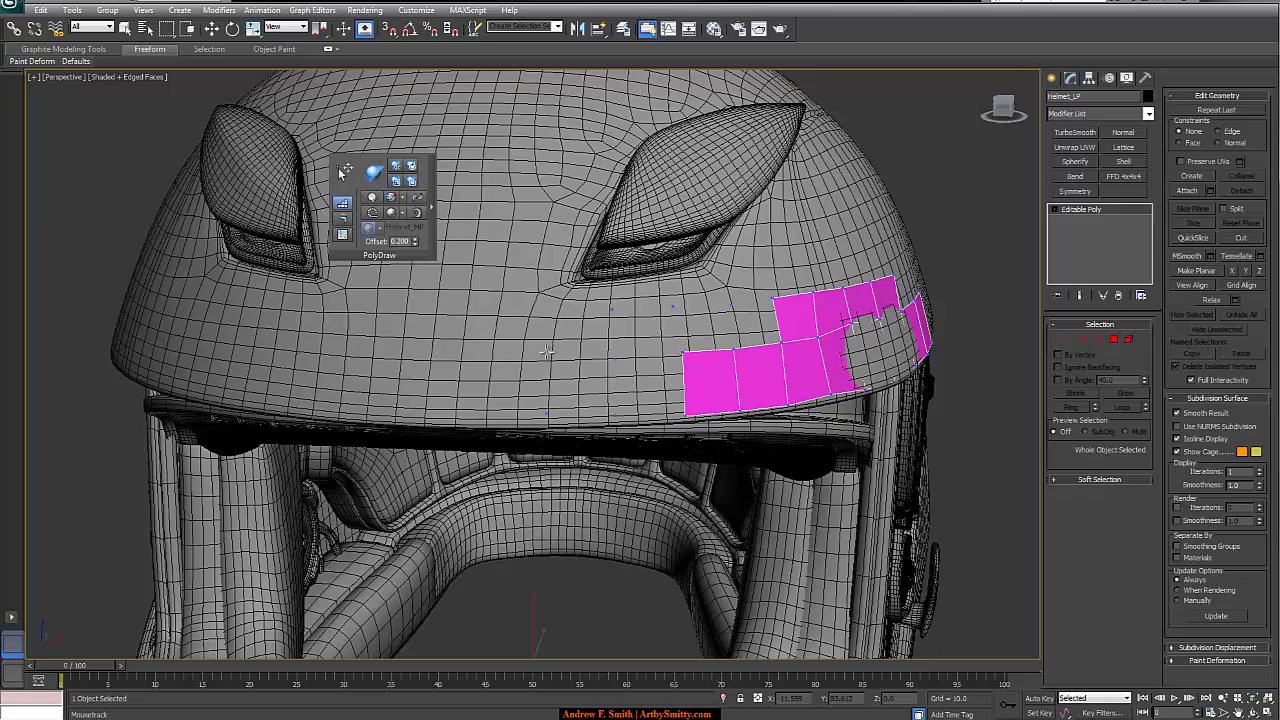
mouse_move(653, 369)
left_mouse_down()
mouse_move(624, 380)
mouse_move(623, 334)
mouse_move(745, 327)
left_mouse_up()
middle_click_drag(870, 279, 640, 326, "alt")
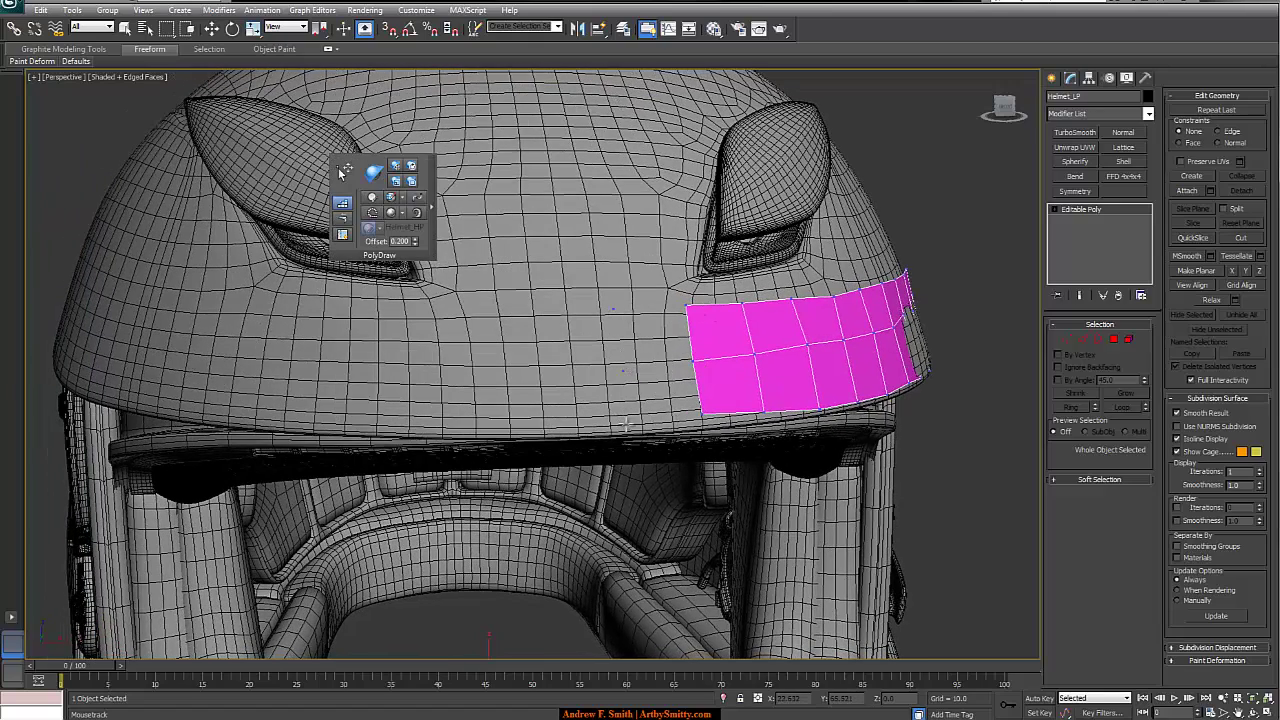
left_click_drag(674, 400, 652, 338)
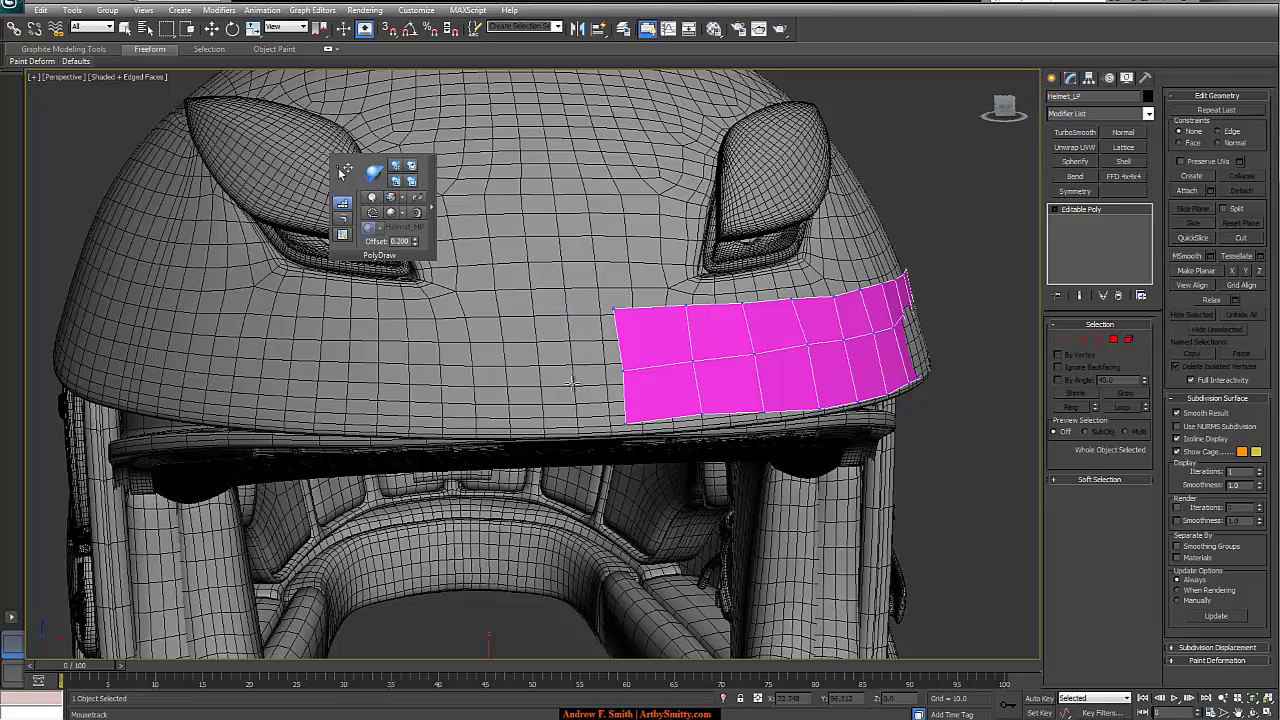
Finish both rows at the centre line and fill a strip of five quads up the forehead between the two vents
middle_click_drag(592, 356, 742, 376, "alt")
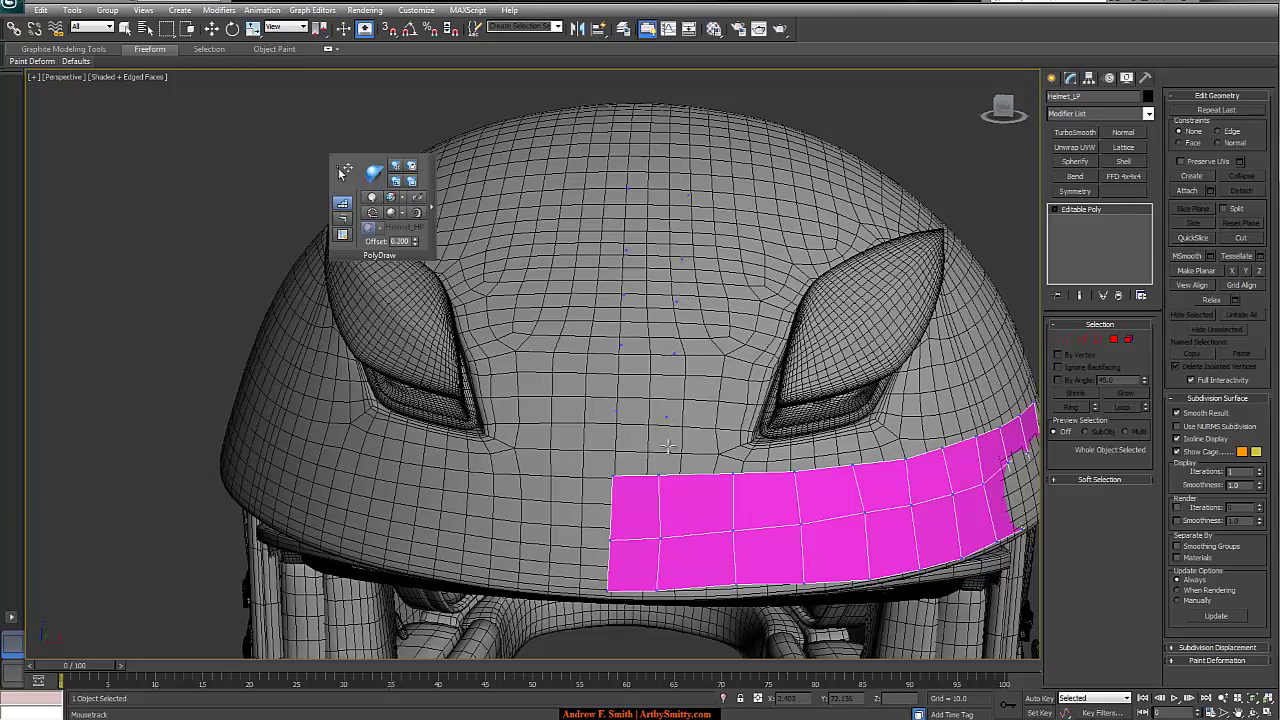
left_click_drag(652, 459, 661, 234)
middle_click_drag(810, 272, 630, 270, "alt")
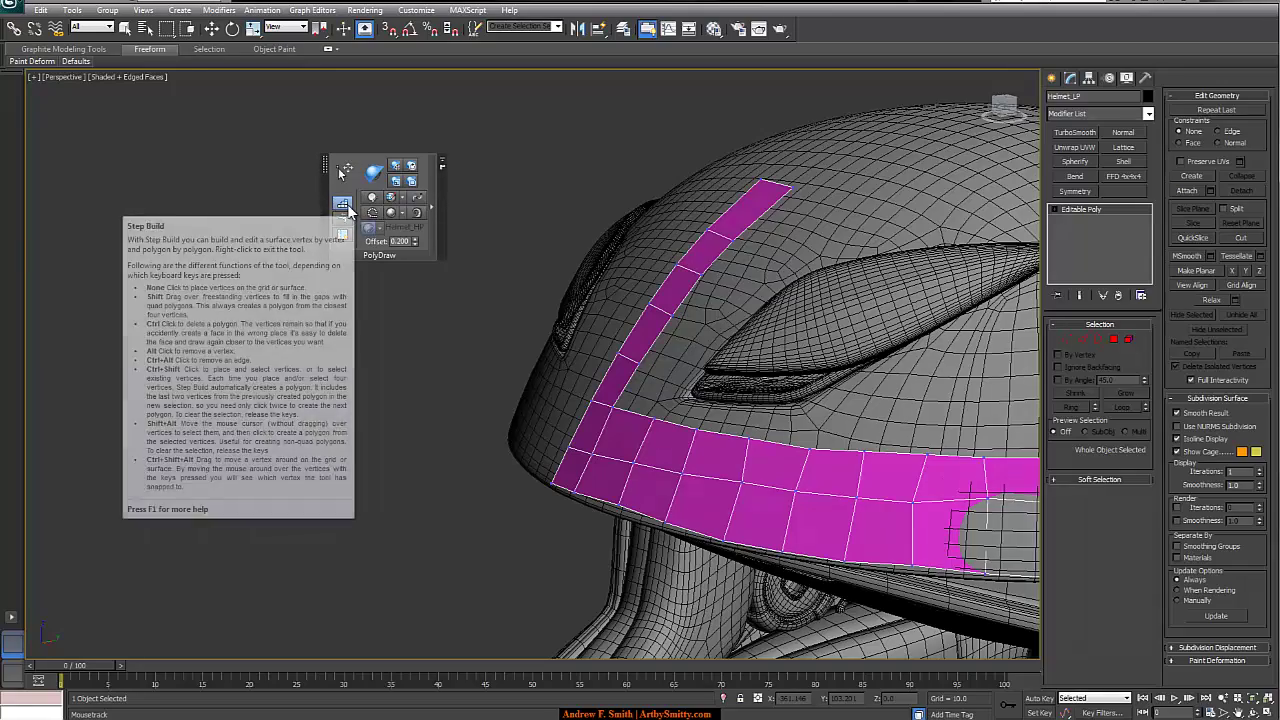
middle_click_drag(670, 235, 635, 205, "alt")
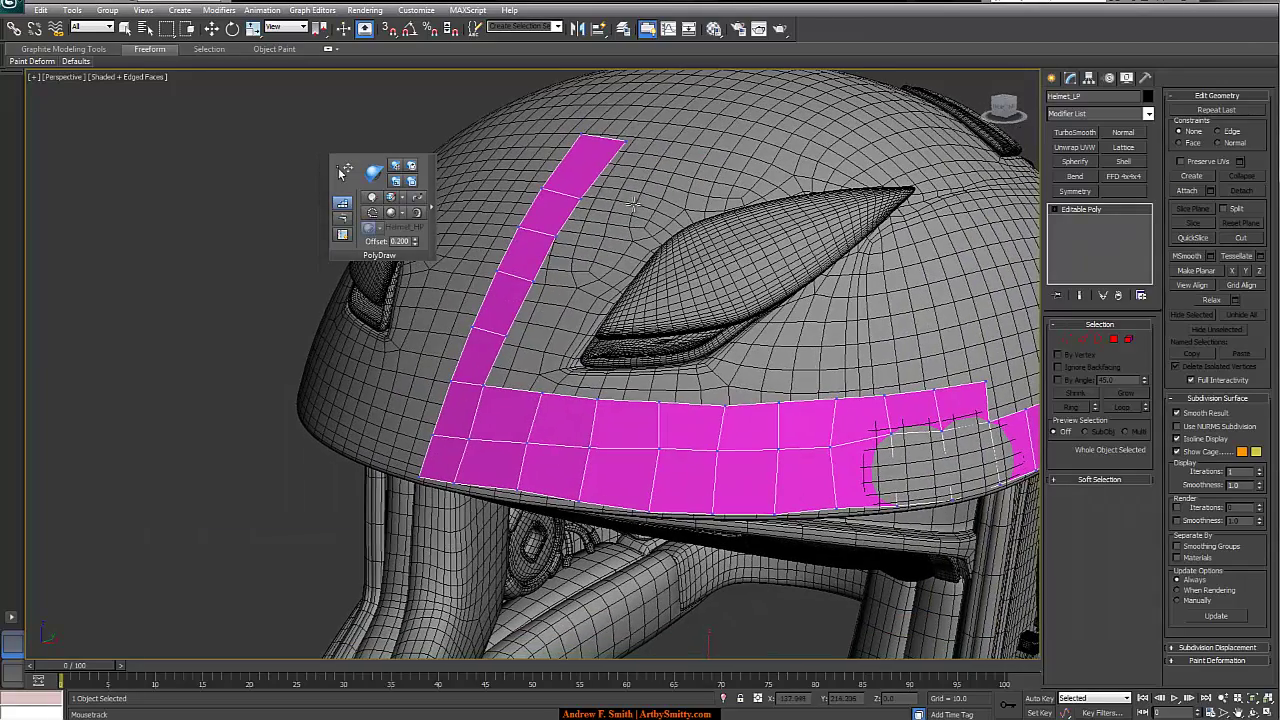
Examine the brow band by selecting a vertex and a few edges below the vent, and clear the selection
key("w")
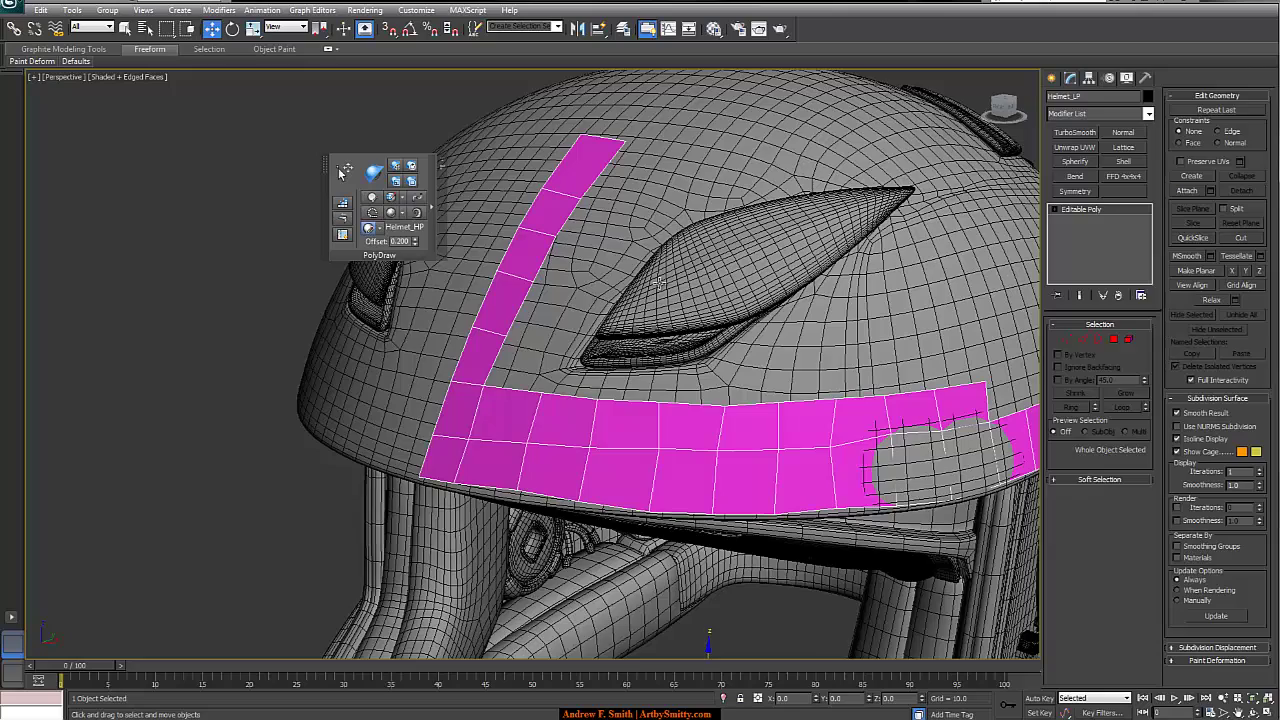
middle_click_drag(670, 284, 664, 284, "alt")
key("1")
left_click(670, 400)
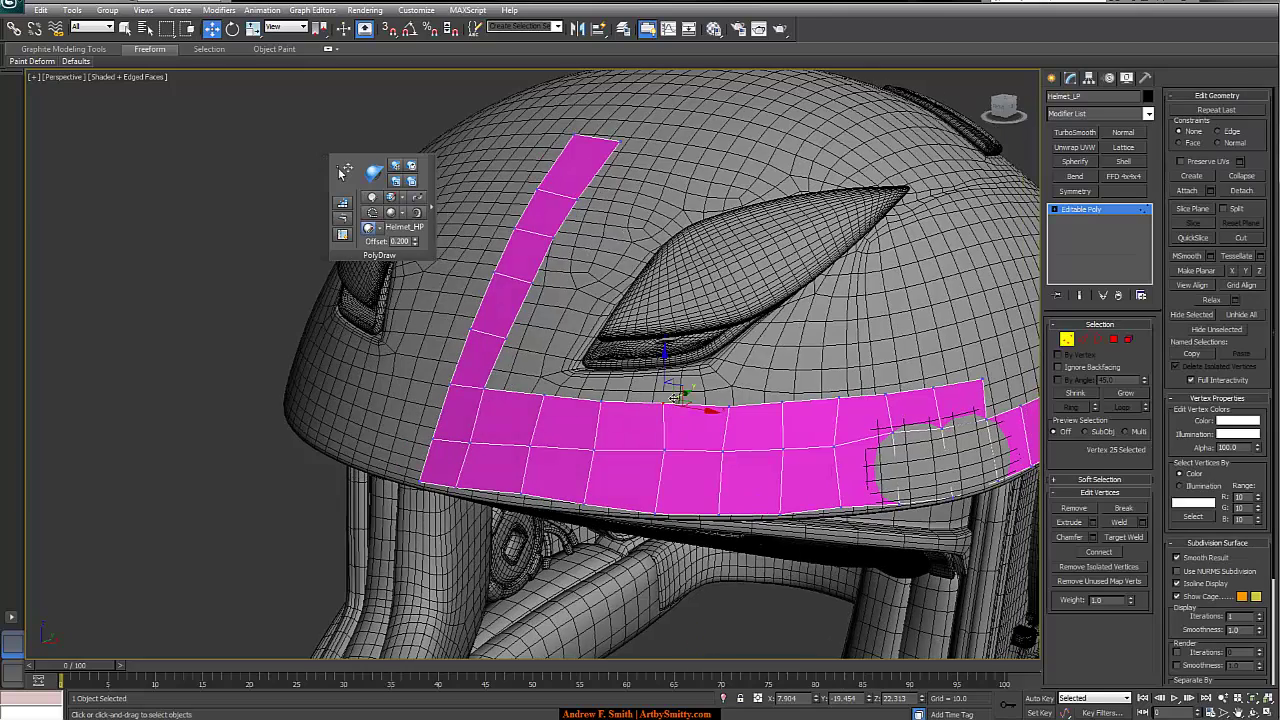
middle_click_drag(670, 400, 840, 352, "alt")
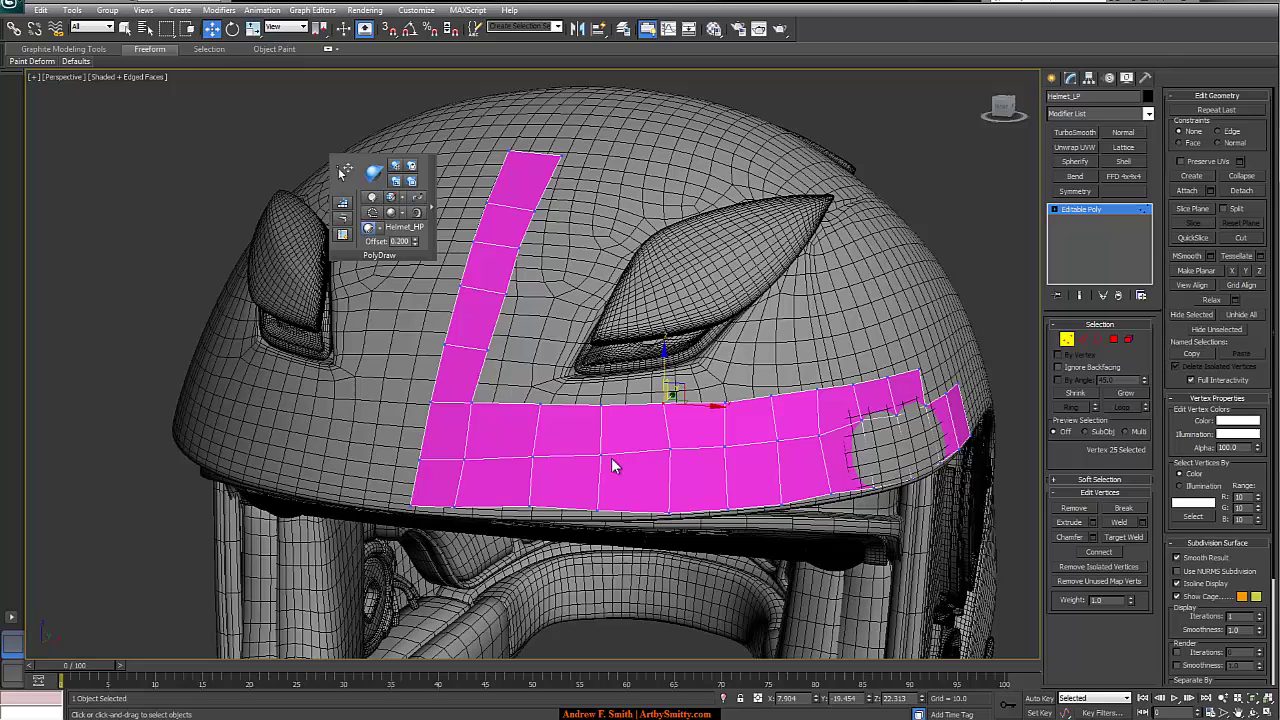
key("2")
left_click(646, 438)
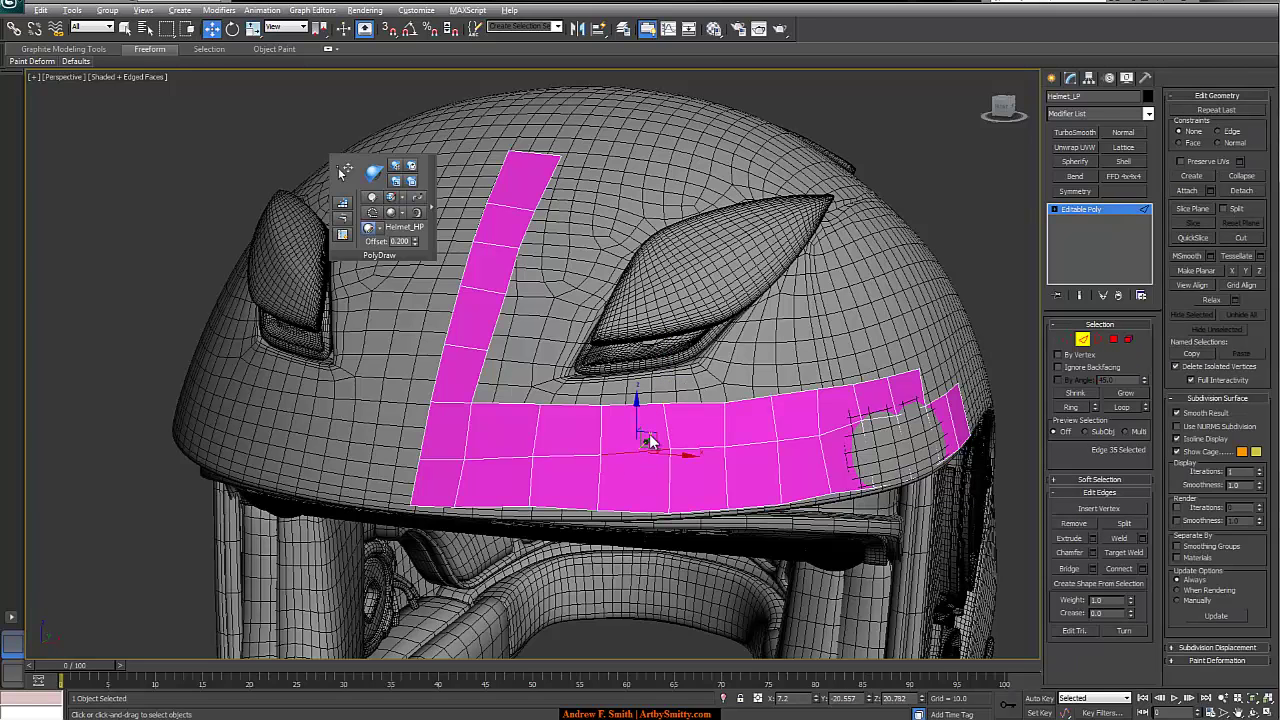
right_click(664, 410)
left_click(648, 455)
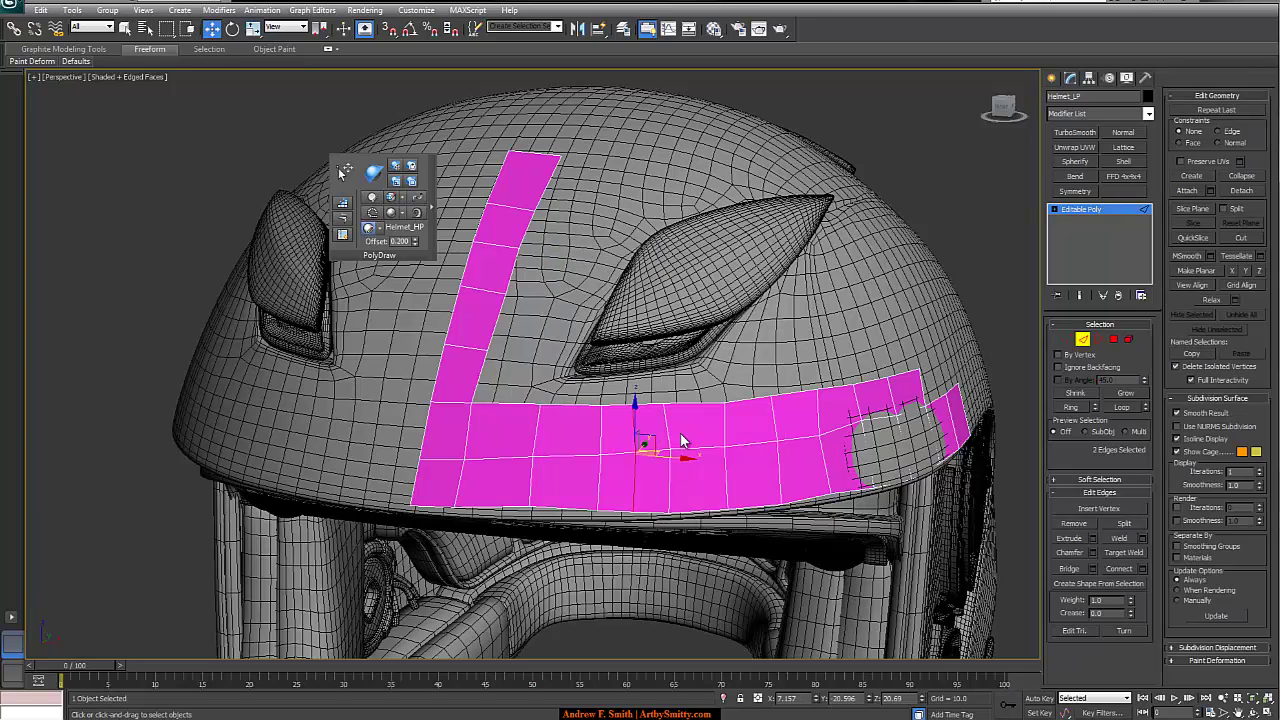
middle_click_drag(666, 449, 651, 449, "alt")
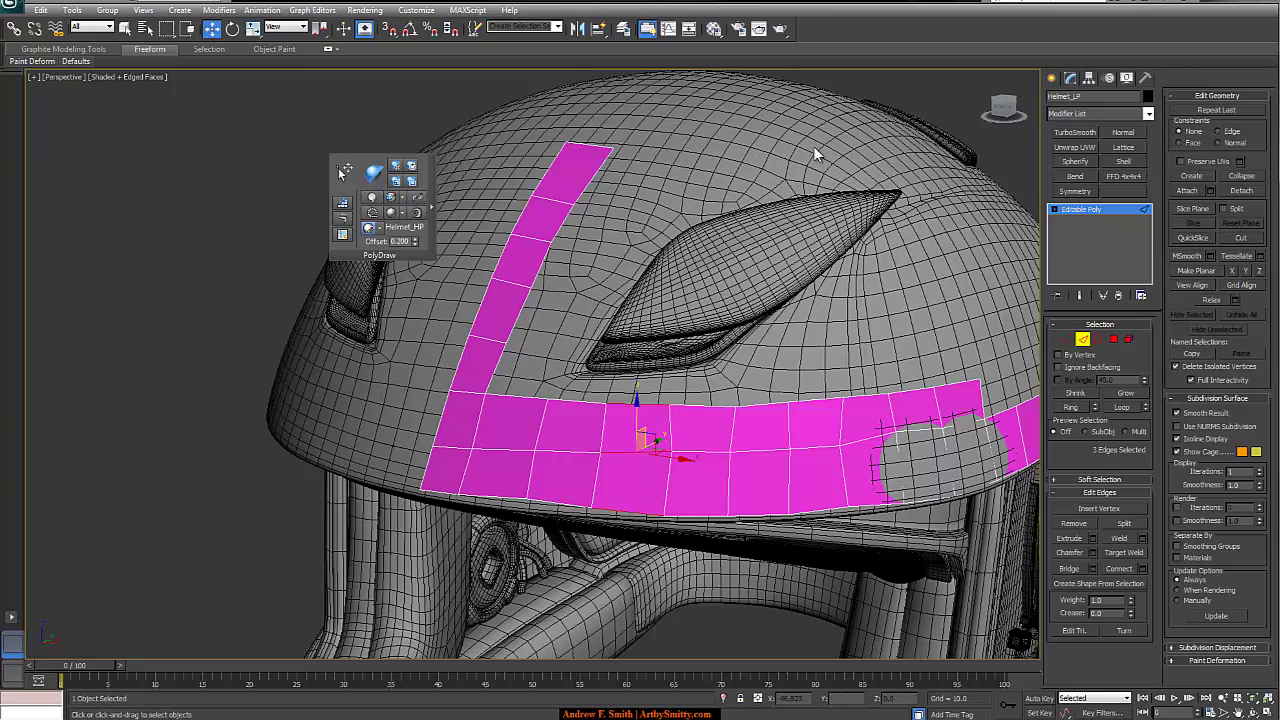
left_click(896, 95)
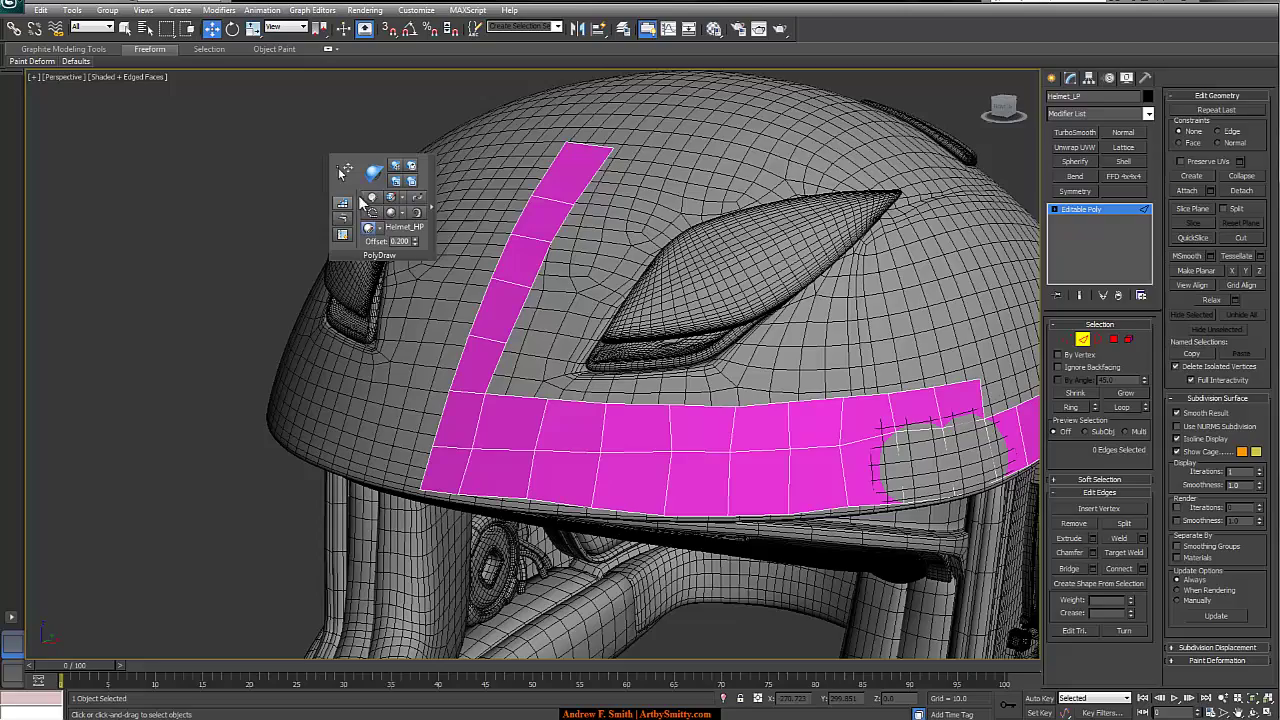
With Step Build, place six vertices above the band's rear end, fill them into a vertical side strip and close the adjoining gap
middle_click_drag(777, 291, 722, 326, "alt")
left_click(724, 321)
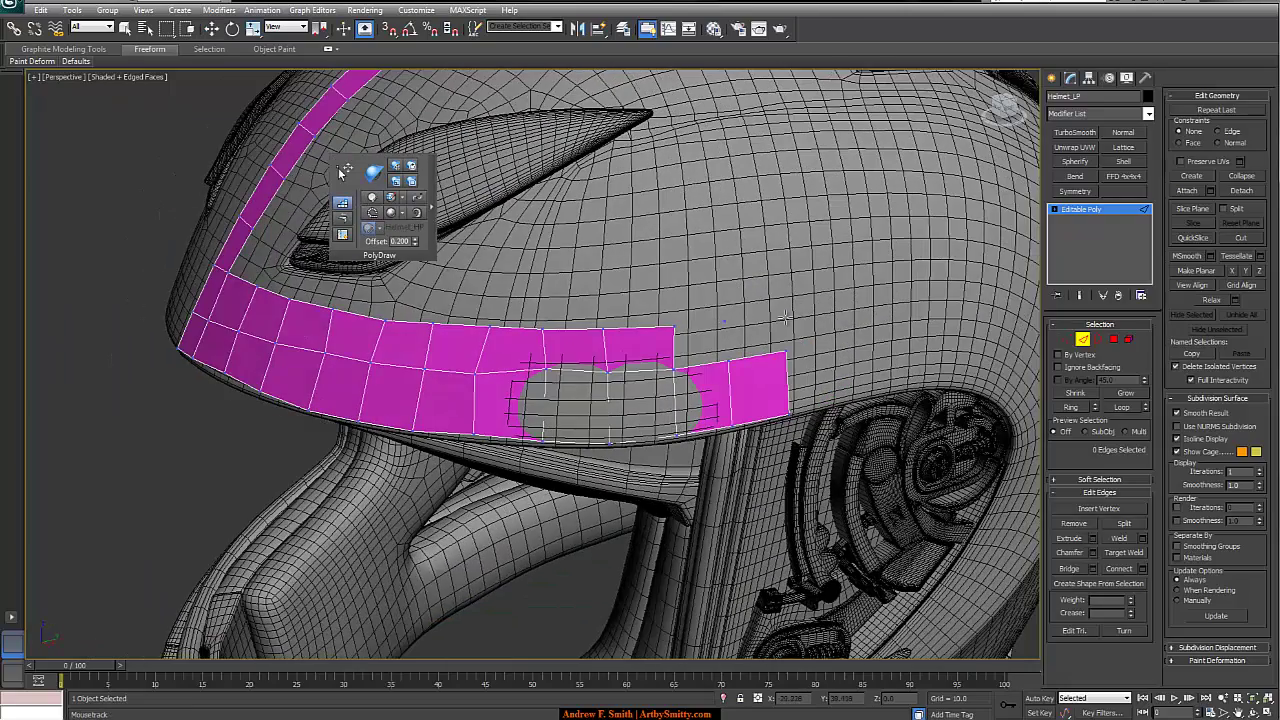
left_click(786, 317)
left_click(783, 257)
left_click(720, 264)
left_click(779, 197)
left_click_drag(760, 325, 750, 217, "shift")
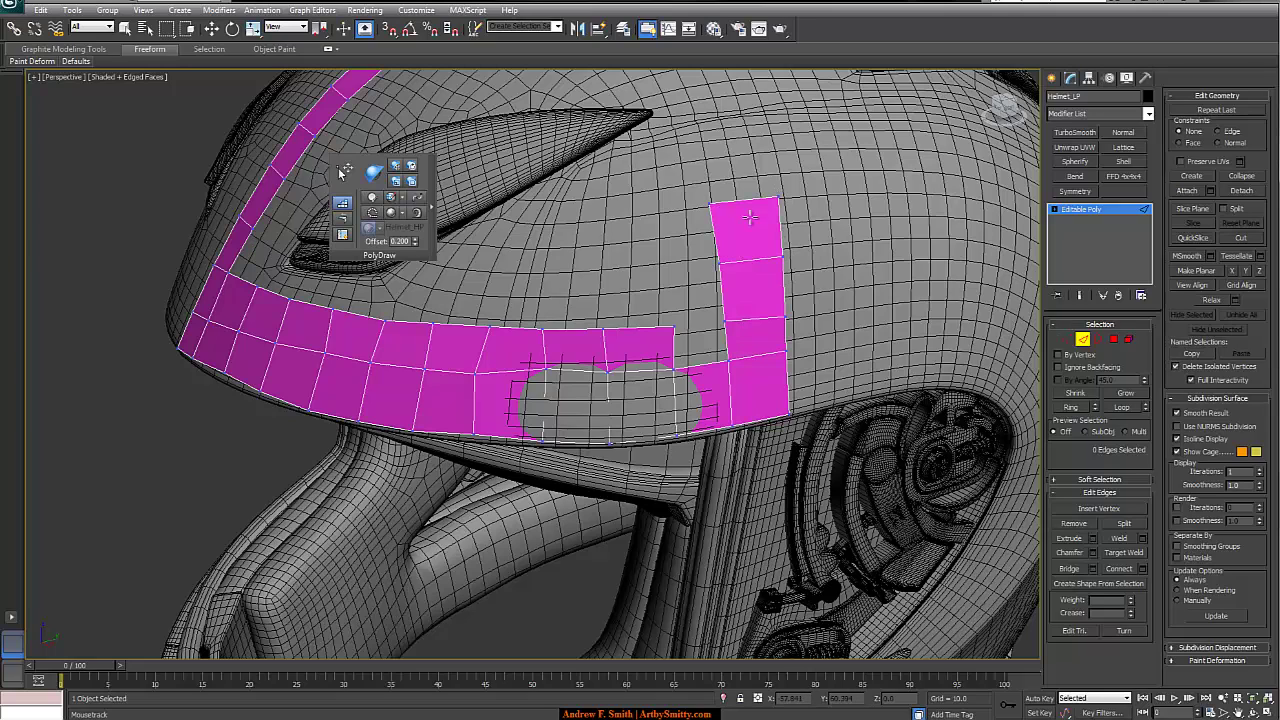
left_click(707, 346, "shift")
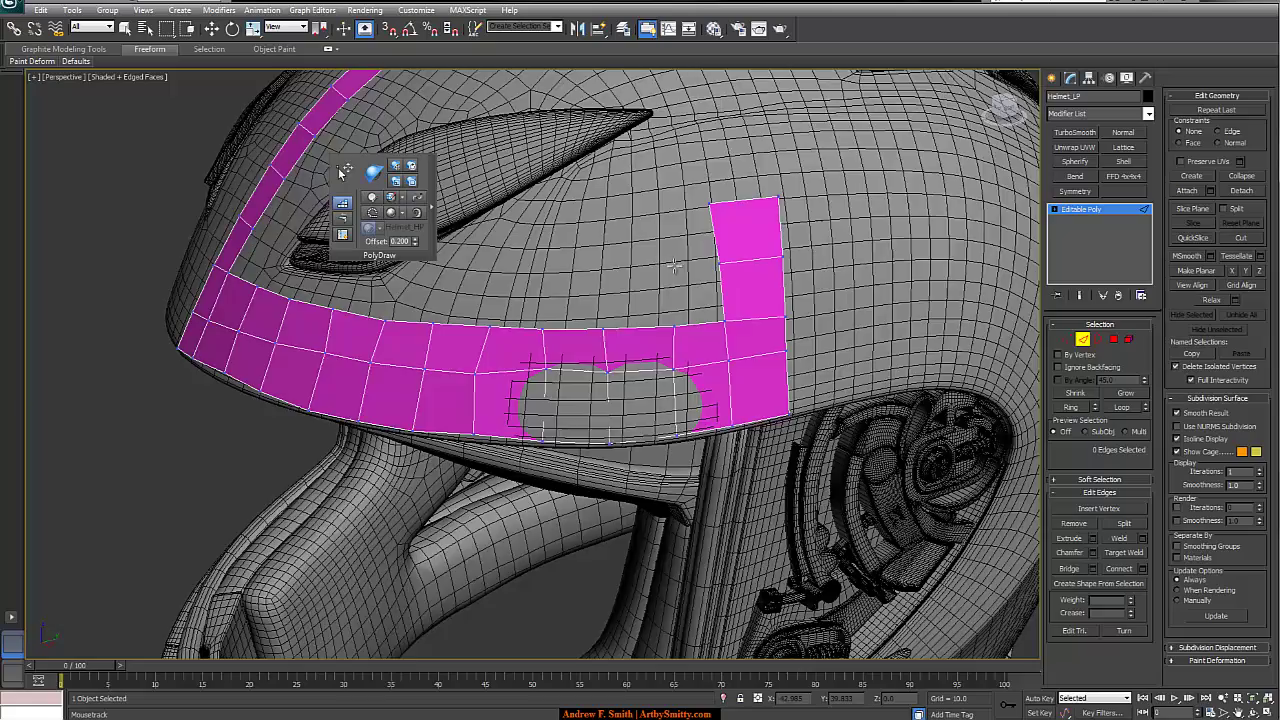
Reposition the band's middle and lower vertices where Helmet_HP pokes through so the magenta quads lie above its surface
key("z")
middle_click_drag(560, 400, 650, 400, "alt")
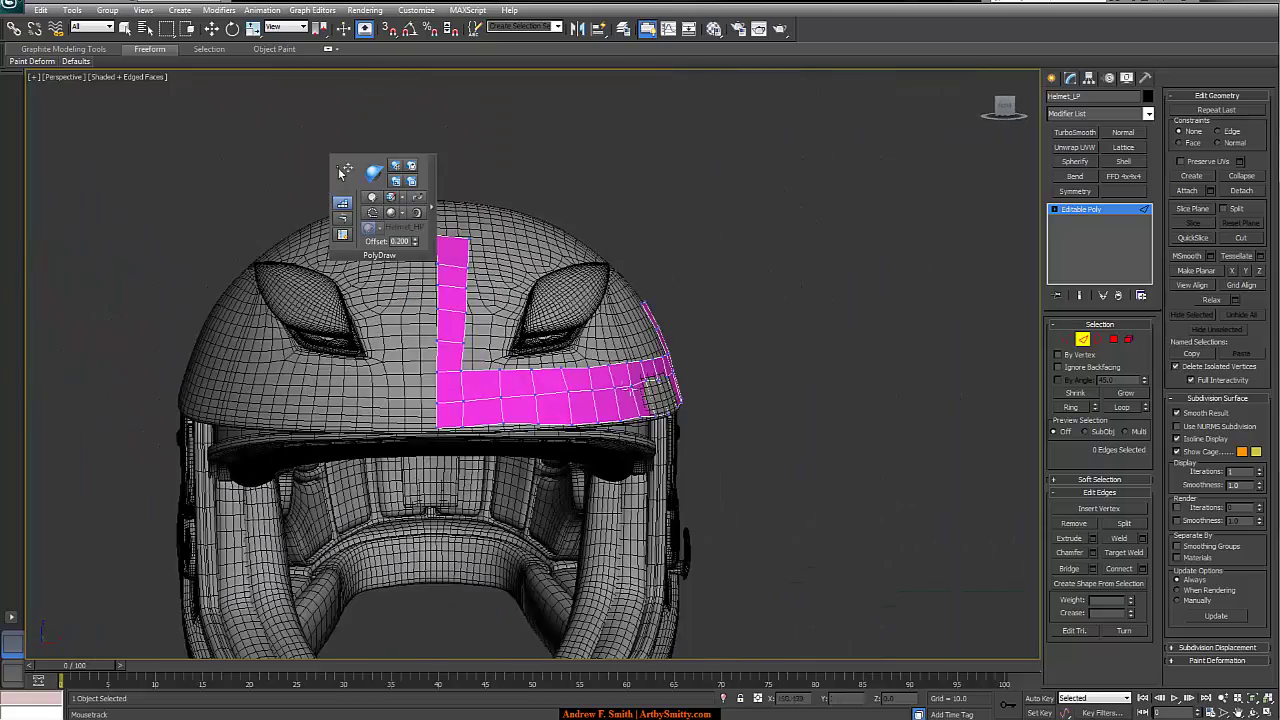
middle_click_drag(723, 359, 630, 370, "alt")
scroll(630, 370, "up", 5)
middle_click_drag(606, 550, 646, 294)
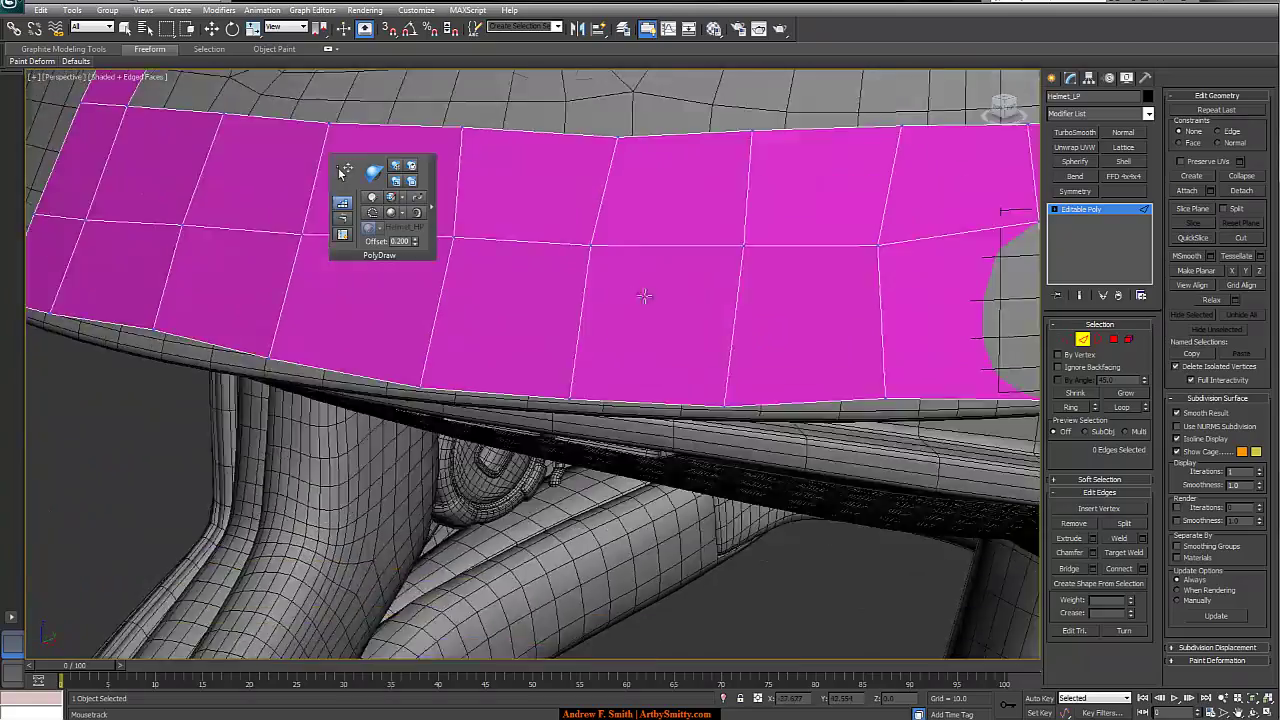
scroll(660, 294, "down", 5)
scroll(600, 344, "up", 5)
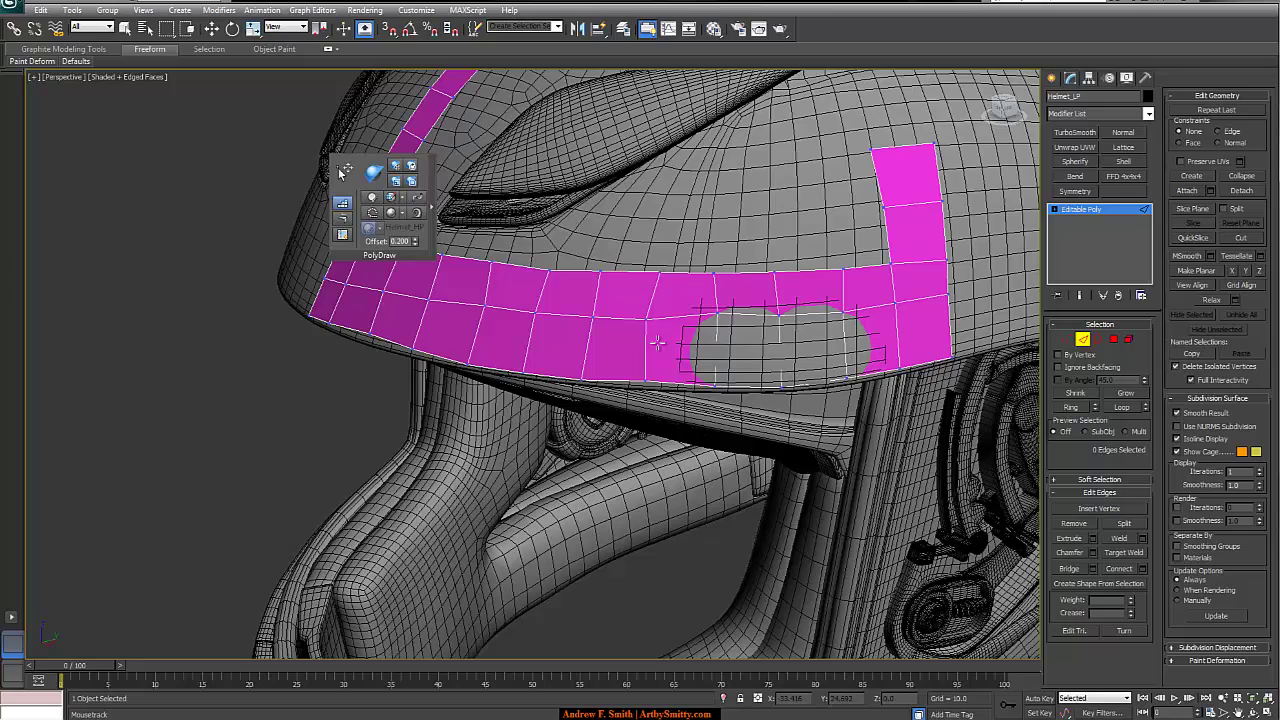
left_click_drag(716, 316, 692, 362)
mouse_move(776, 318)
left_mouse_down()
mouse_move(760, 335)
mouse_move(848, 321)
mouse_move(787, 387)
mouse_move(711, 386)
left_mouse_up()
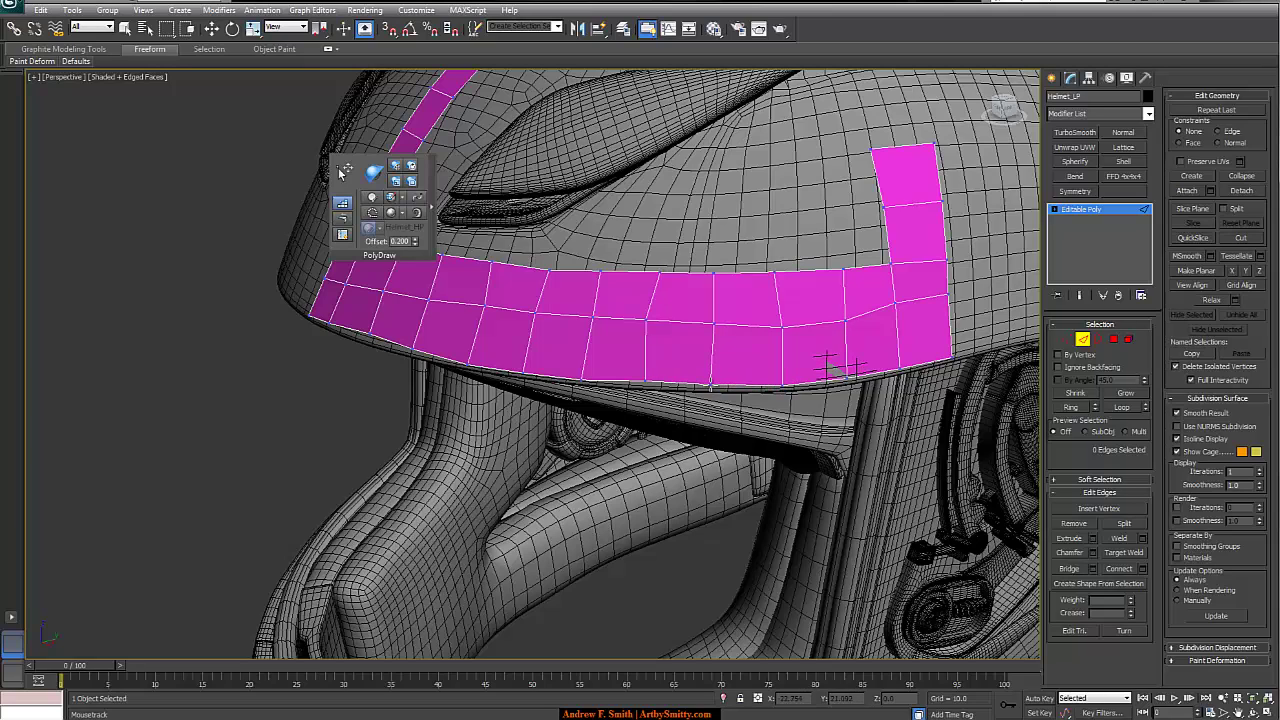
left_click_drag(840, 374, 846, 381)
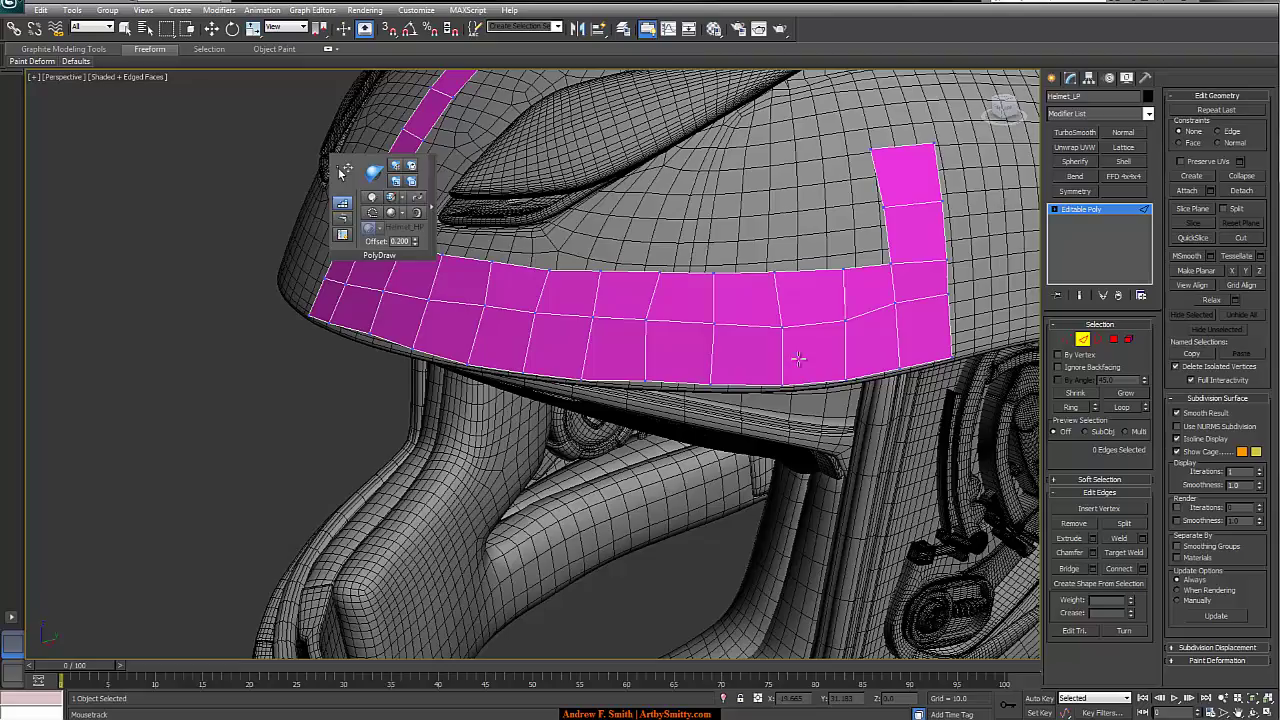
Even out the vertices along the band's middle edge line near the base of the side strip
middle_click_drag(420, 262, 783, 283, "alt")
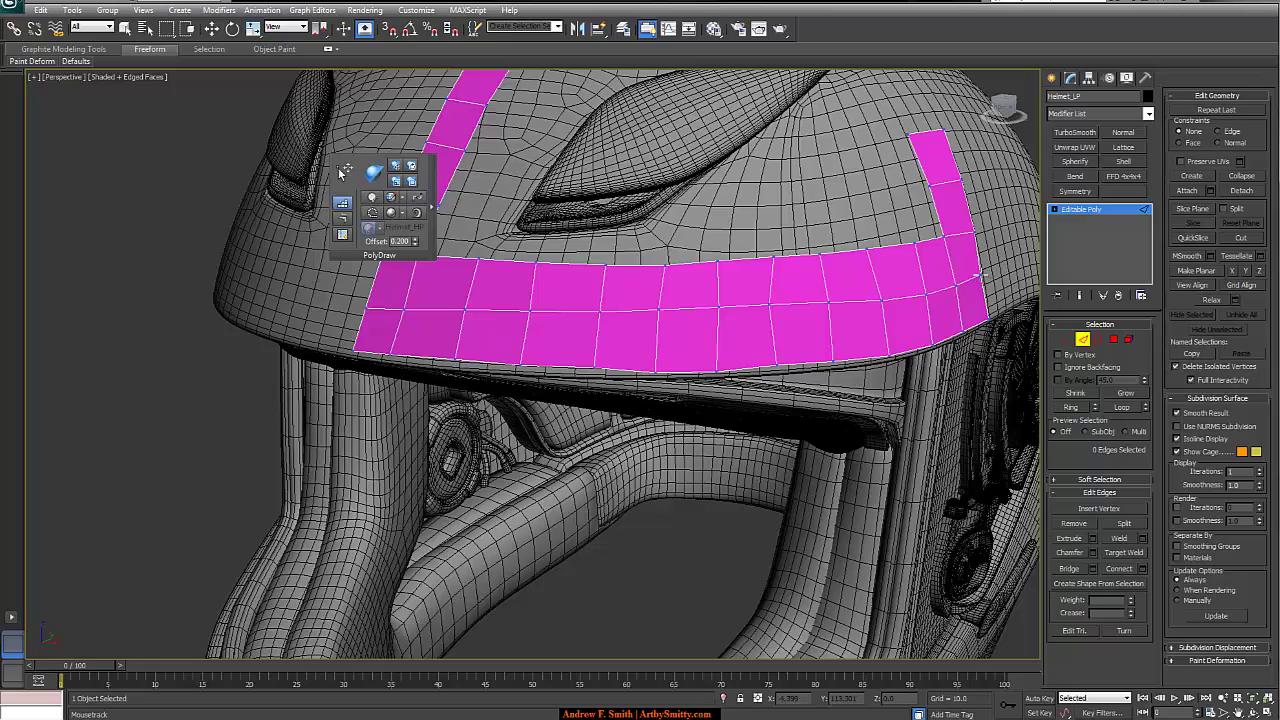
middle_click_drag(943, 239, 895, 241, "alt")
scroll(895, 241, "down", 5)
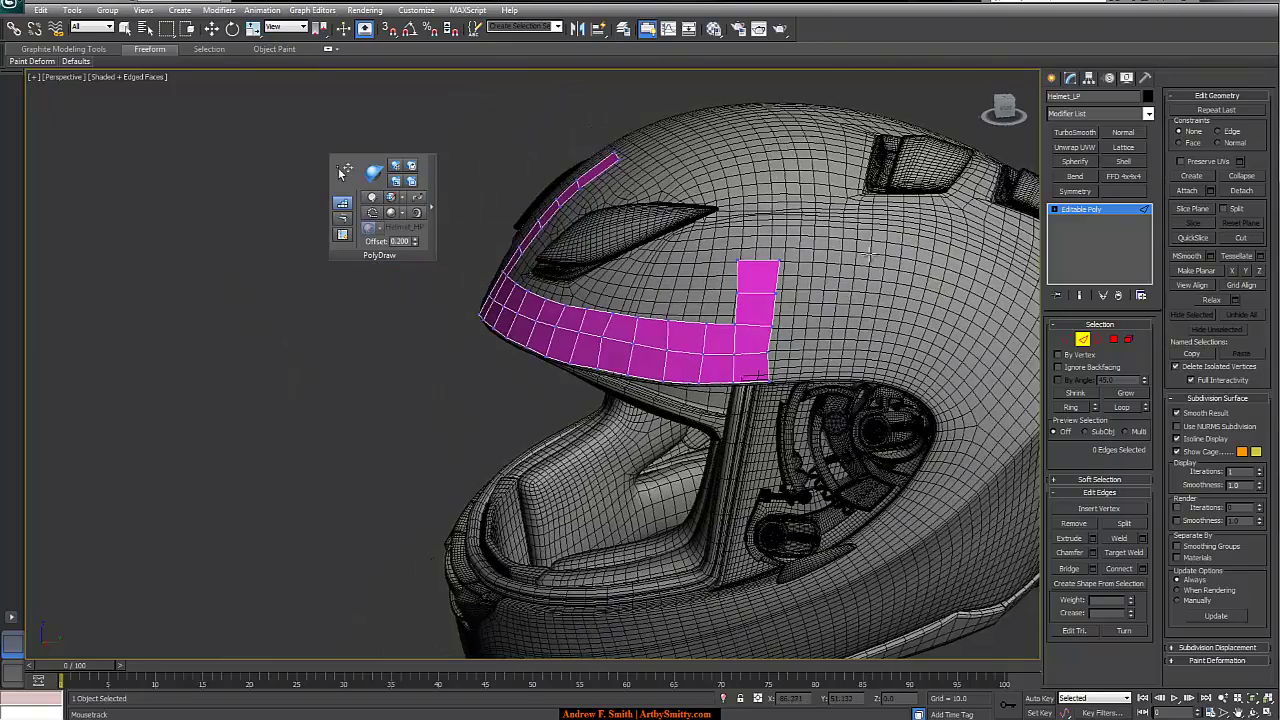
middle_click_drag(810, 350, 795, 352, "alt")
scroll(749, 306, "up", 4)
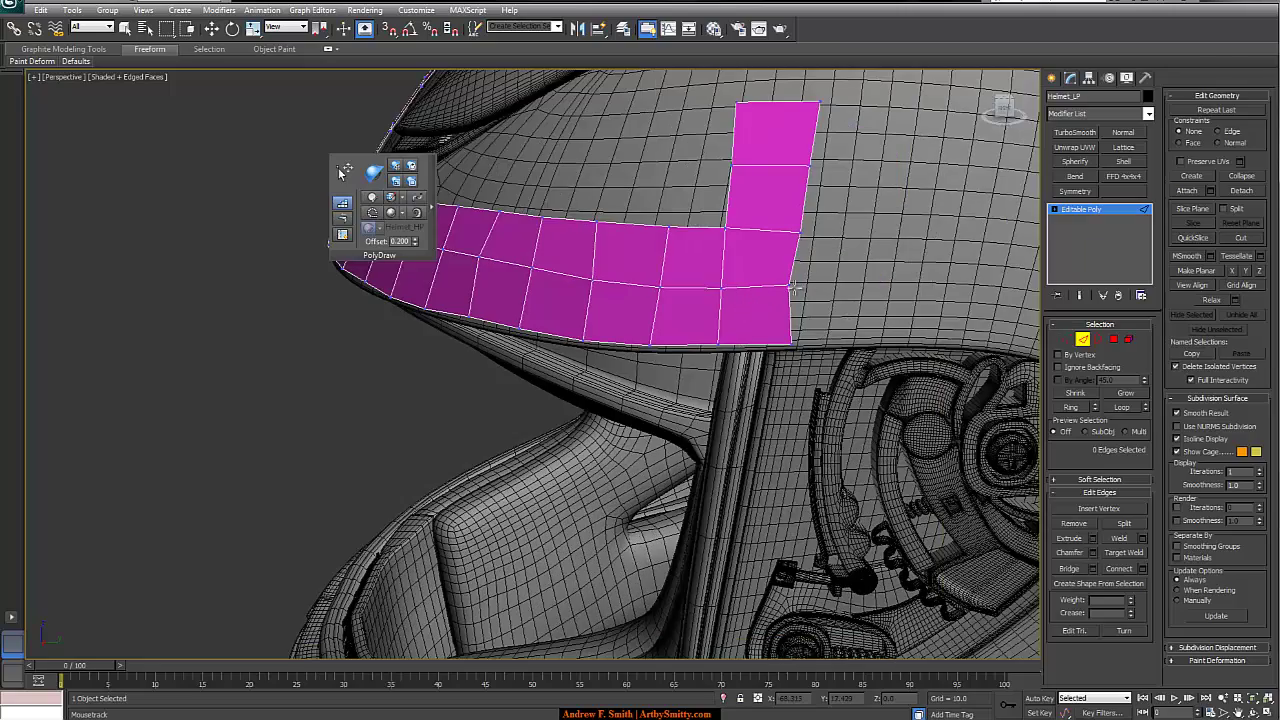
Place vertices above the side strip near the vent's tip and fill a polygon joining them to the strip's top edge
middle_click_drag(818, 168, 718, 226, "alt")
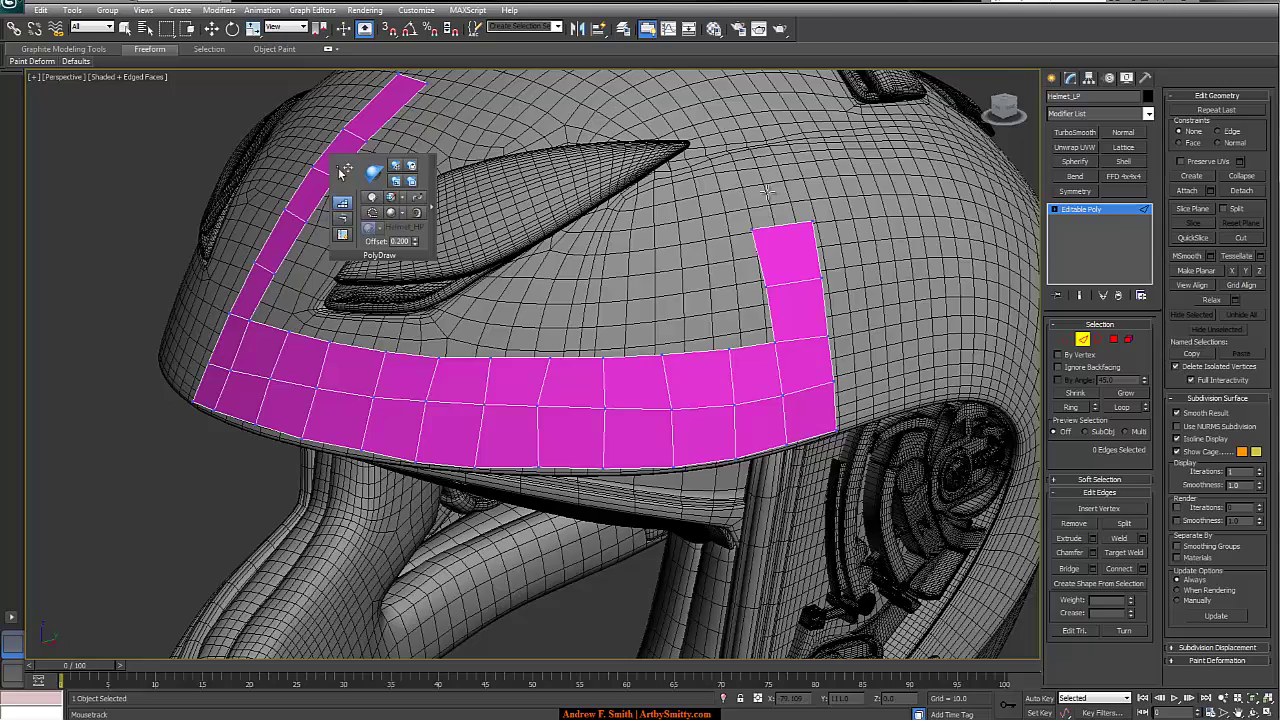
middle_click_drag(768, 192, 780, 228, "alt")
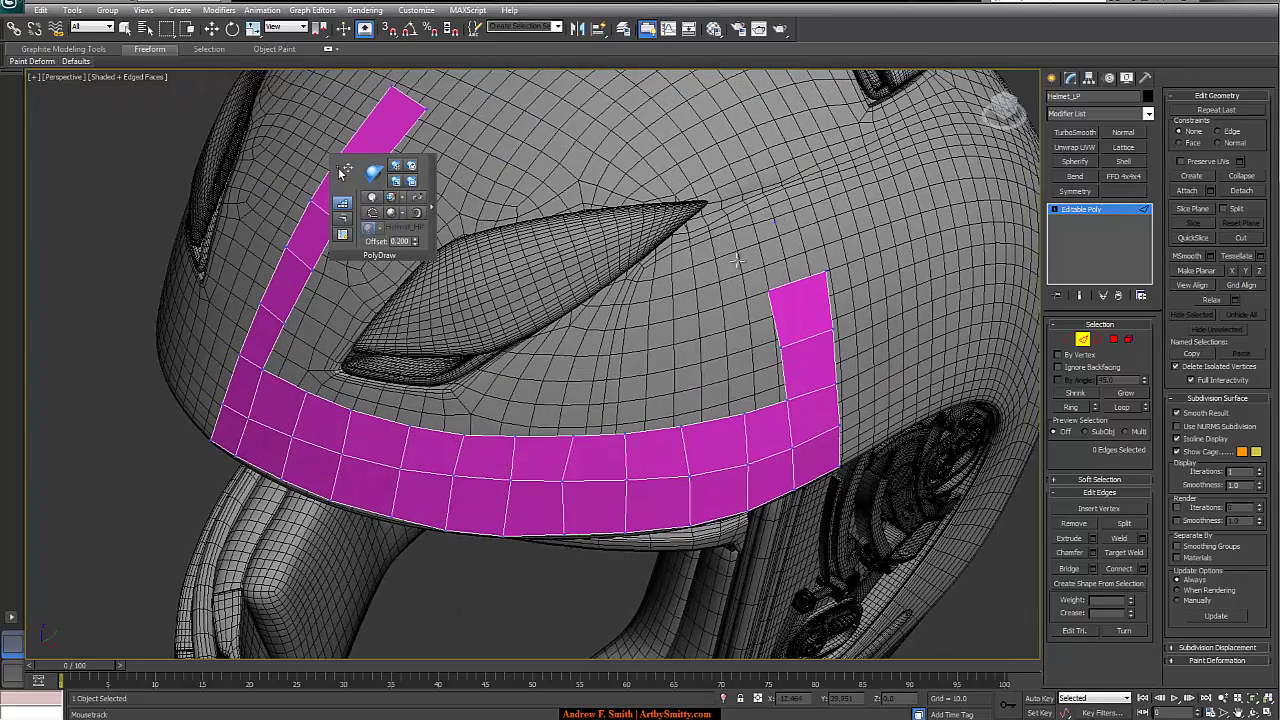
left_click(788, 248, "shift")
mouse_move(826, 229)
middle_mouse_down("alt")
mouse_move(826, 216)
mouse_move(839, 224)
middle_mouse_up("alt")
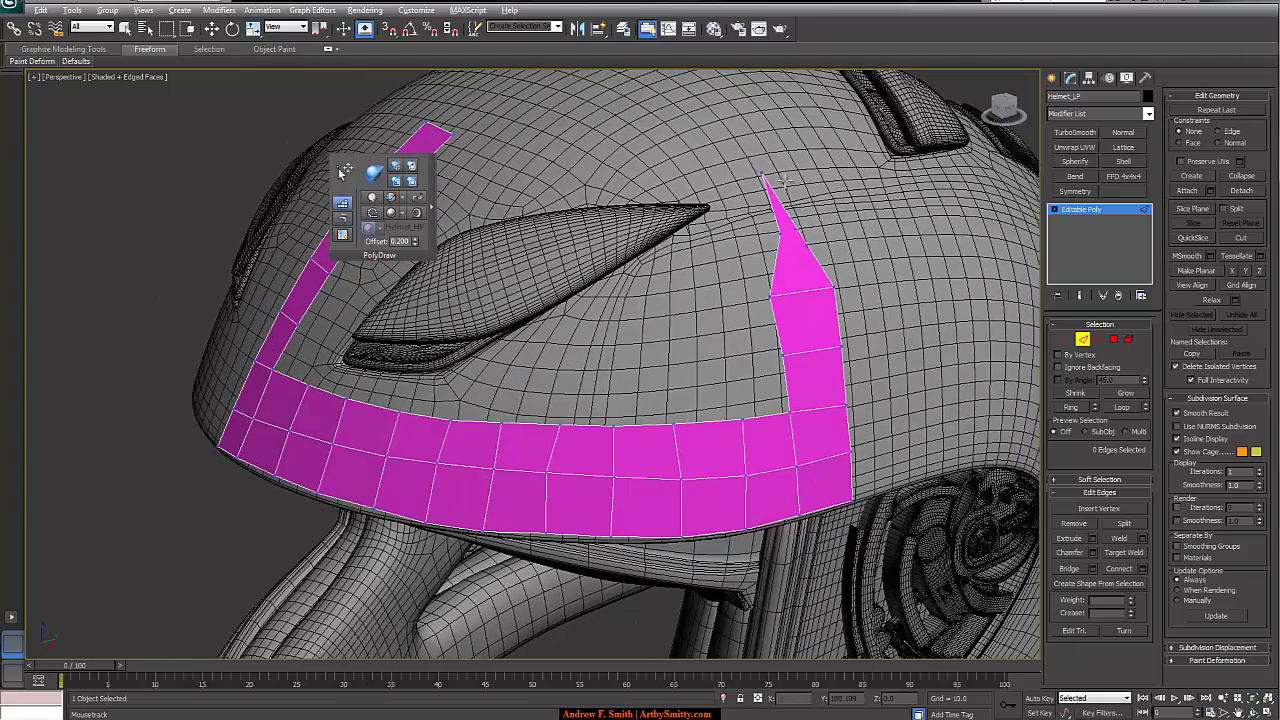
Undo the last extension, cap the side strip with a triangle, and remove its front corner vertex to merge it into a slanted quad
key("ctrl+z")
middle_click_drag(856, 268, 771, 251, "alt")
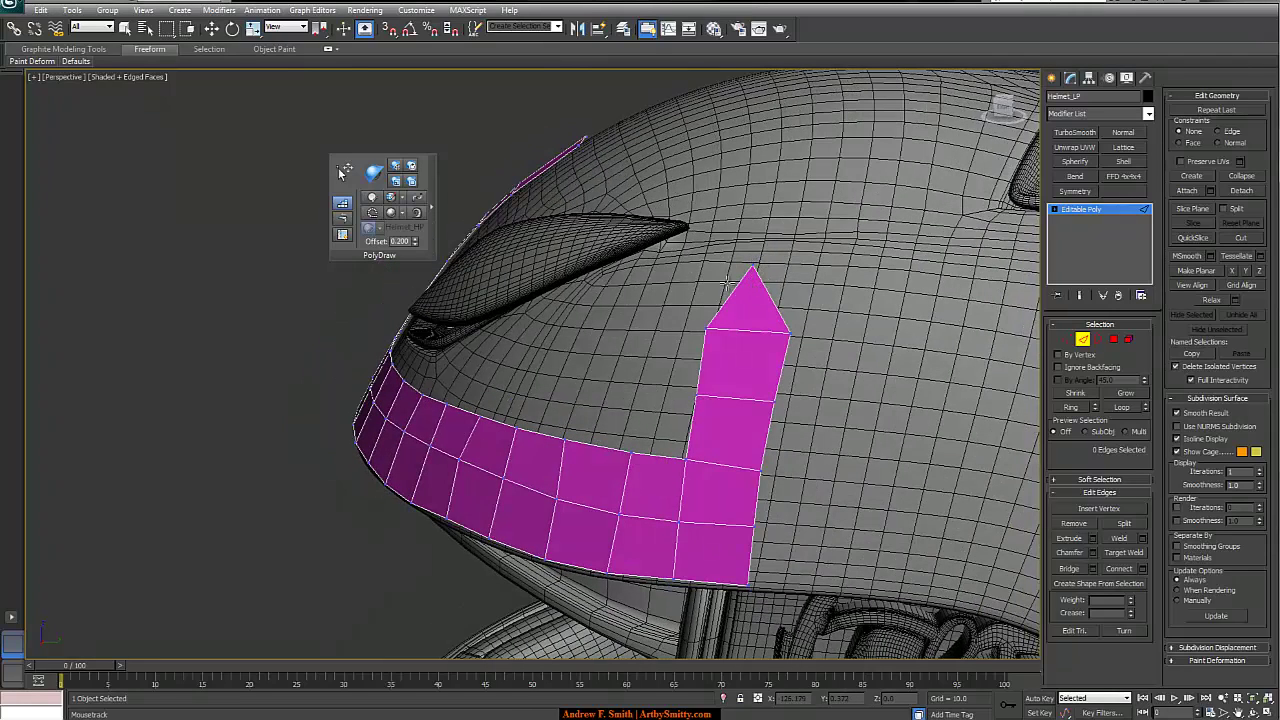
left_click(705, 330, "alt")
middle_click_drag(779, 283, 806, 280, "alt")
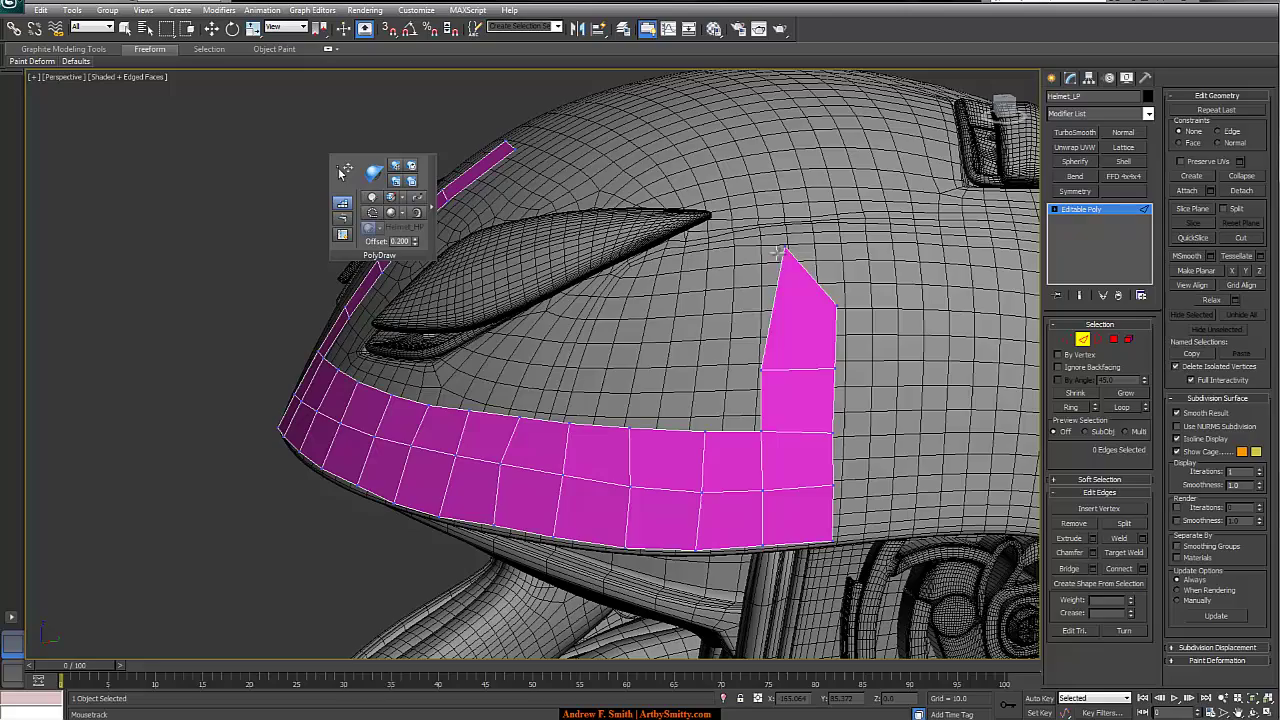
Square off the side strip's top quad and extend the strip with further quads past the vent's tip toward the crown
left_click_drag(783, 247, 763, 307)
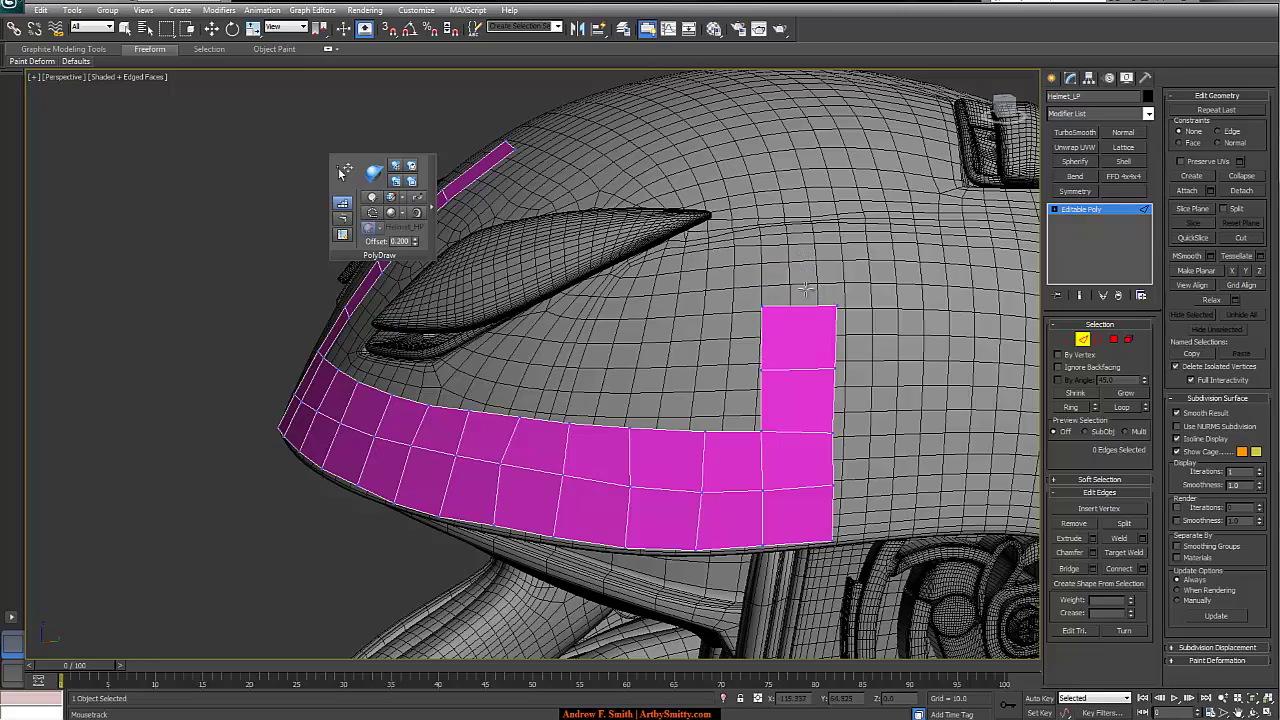
middle_click_drag(807, 290, 757, 235, "alt")
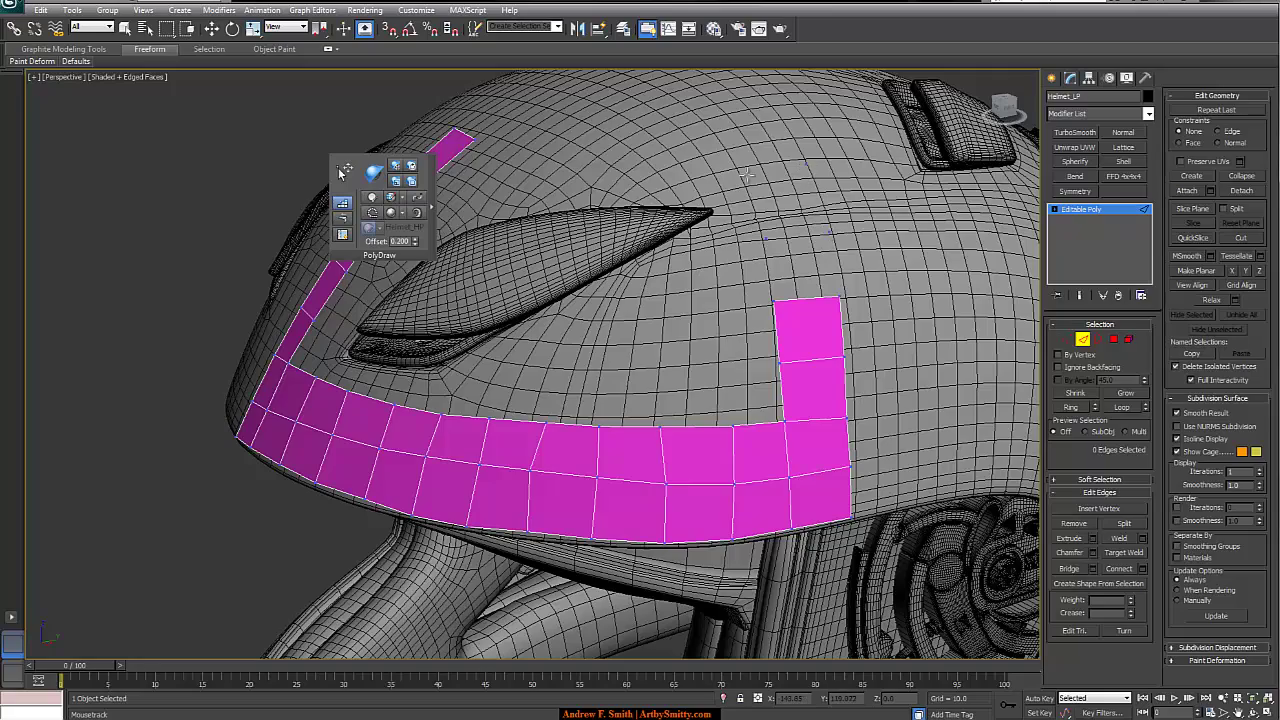
middle_click_drag(797, 196, 803, 296, "alt")
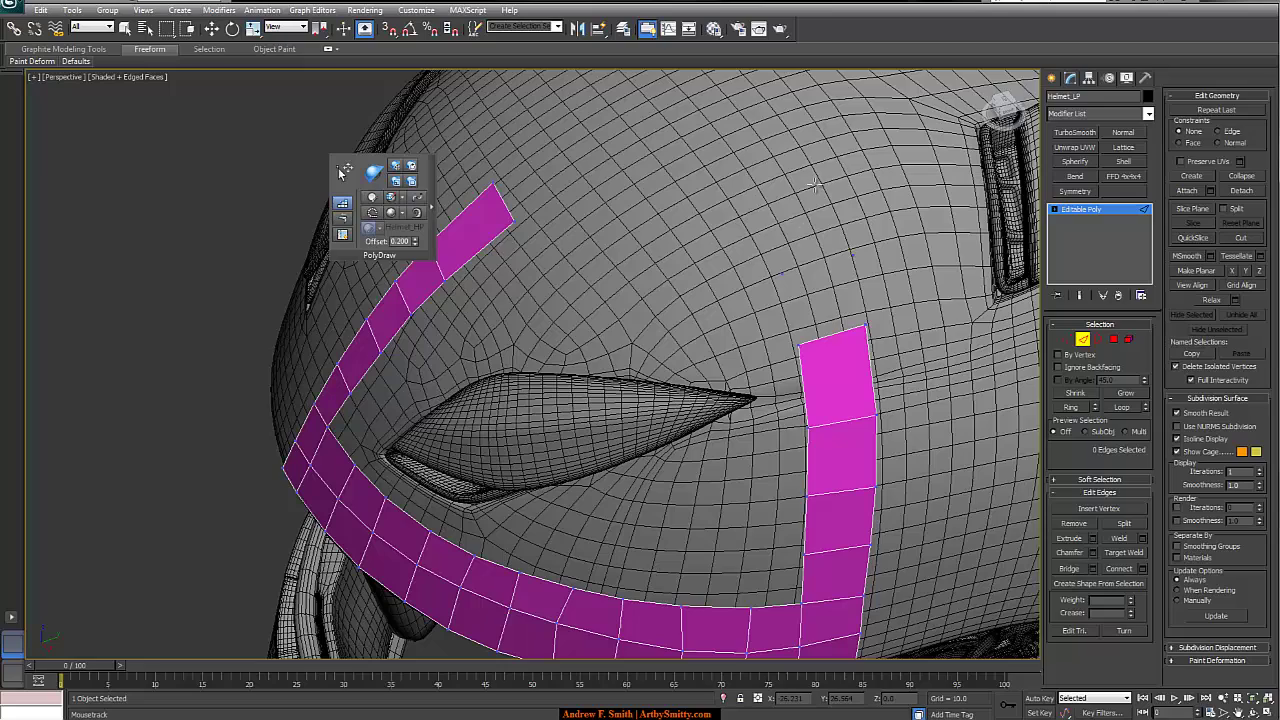
middle_click_drag(824, 286, 840, 228, "alt")
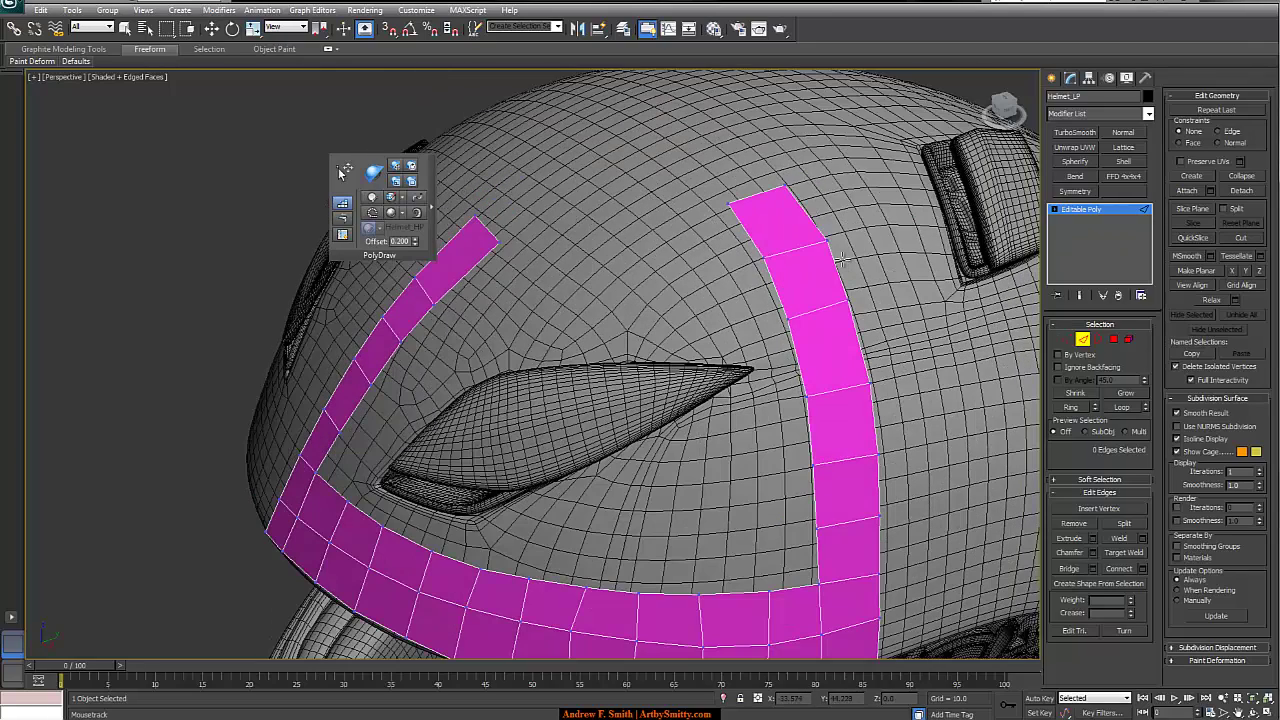
Delete the side strip's polygon beside the vent's tip
key("w")
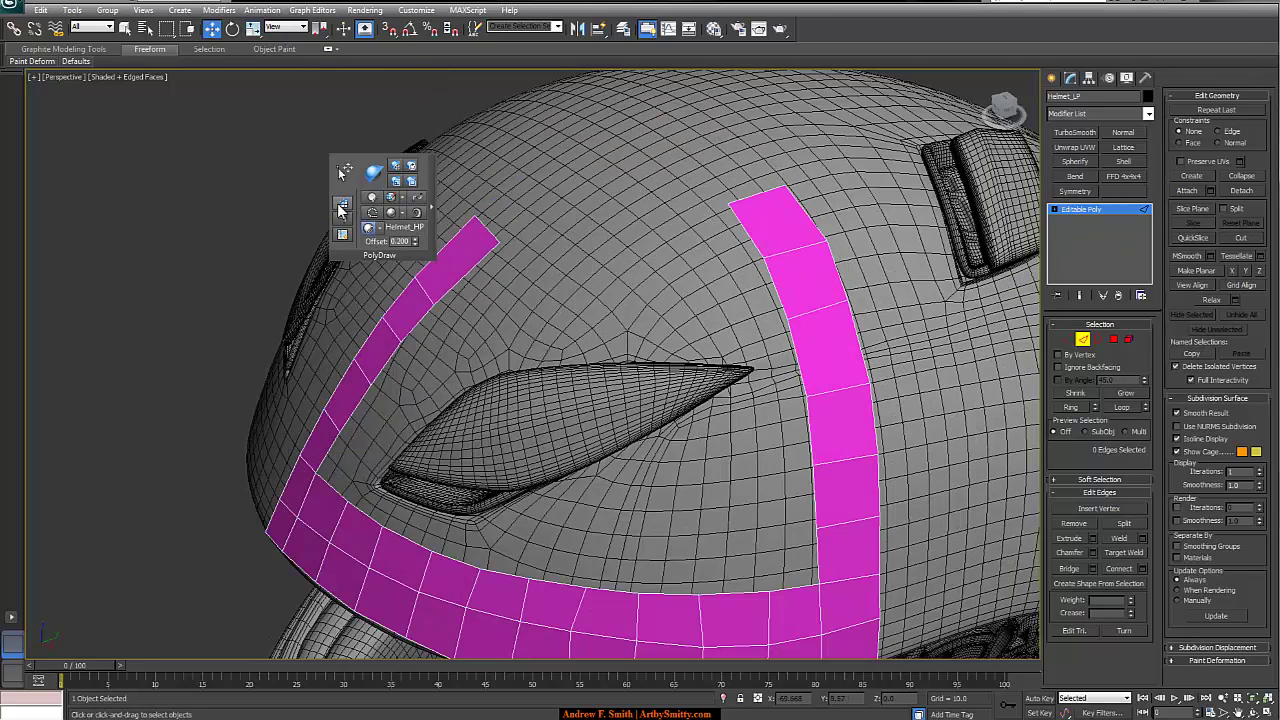
middle_click_drag(729, 251, 788, 292, "alt")
key("4")
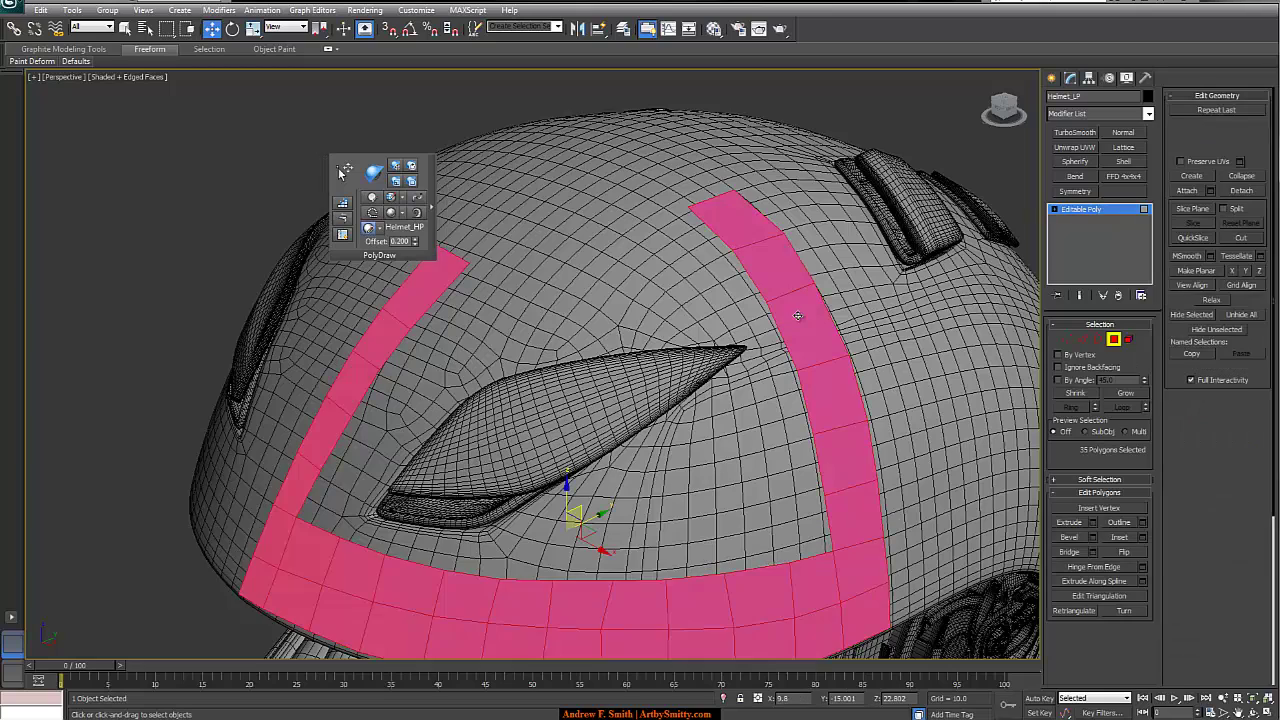
left_click(818, 303)
key("Delete")
key("End")
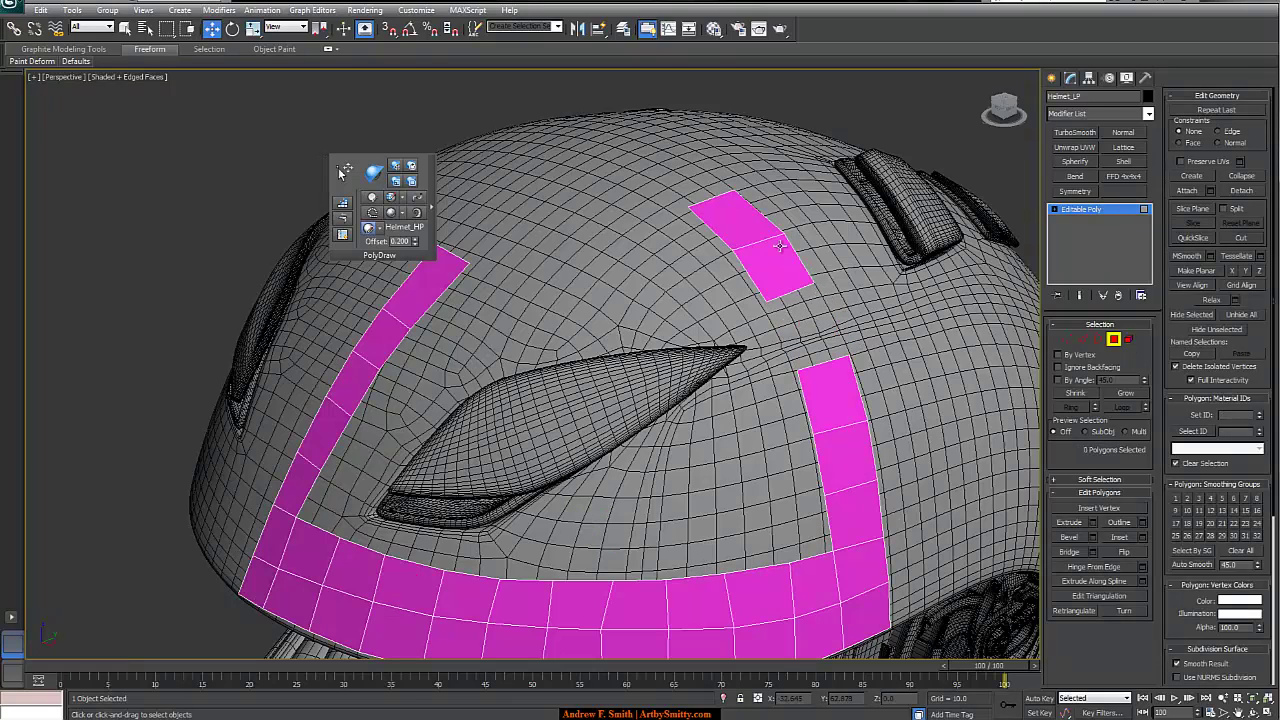
Fill the gap in the side strip with a quad using Step Build and clear the polygon selection
left_click(342, 207)
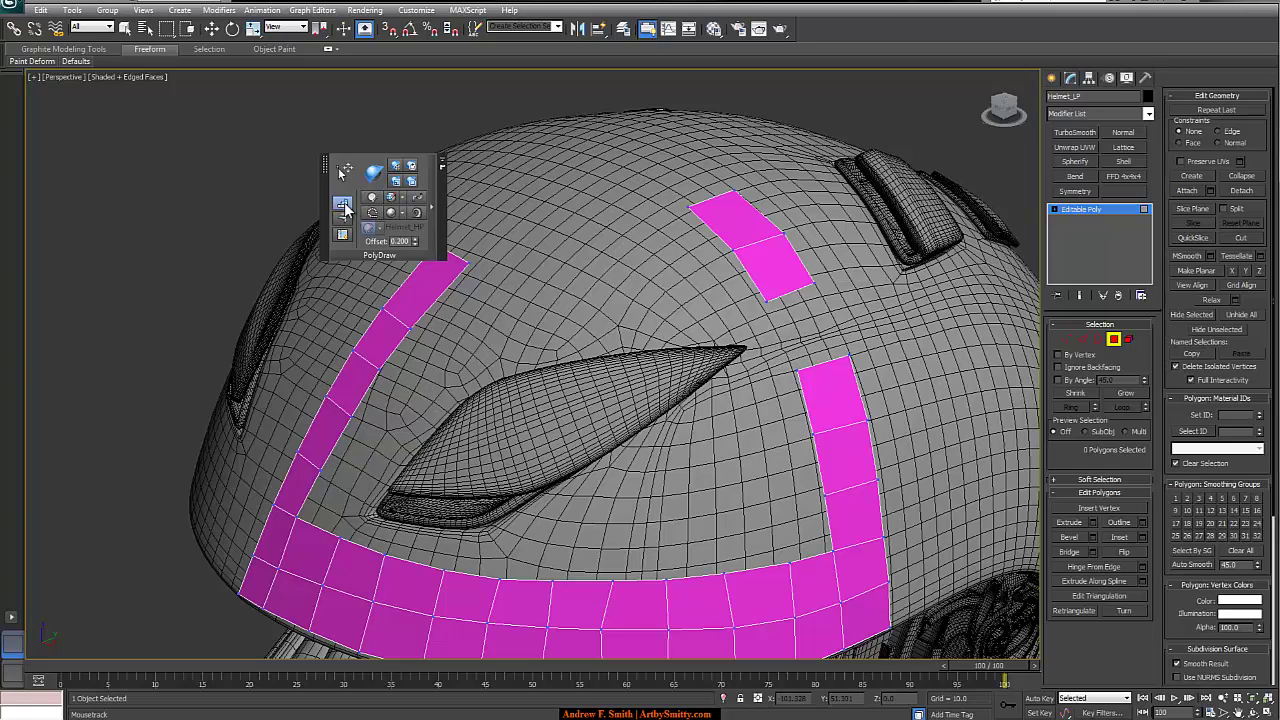
left_click(815, 334, "shift")
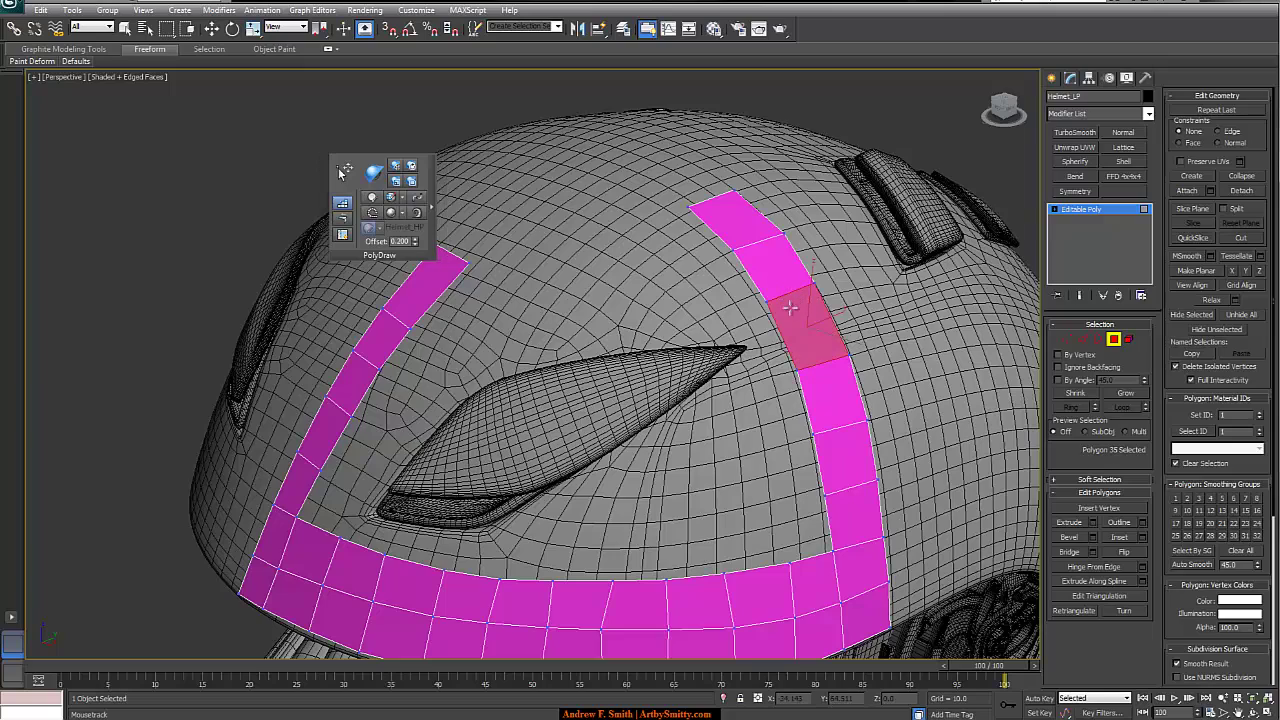
middle_click_drag(821, 315, 795, 312, "alt")
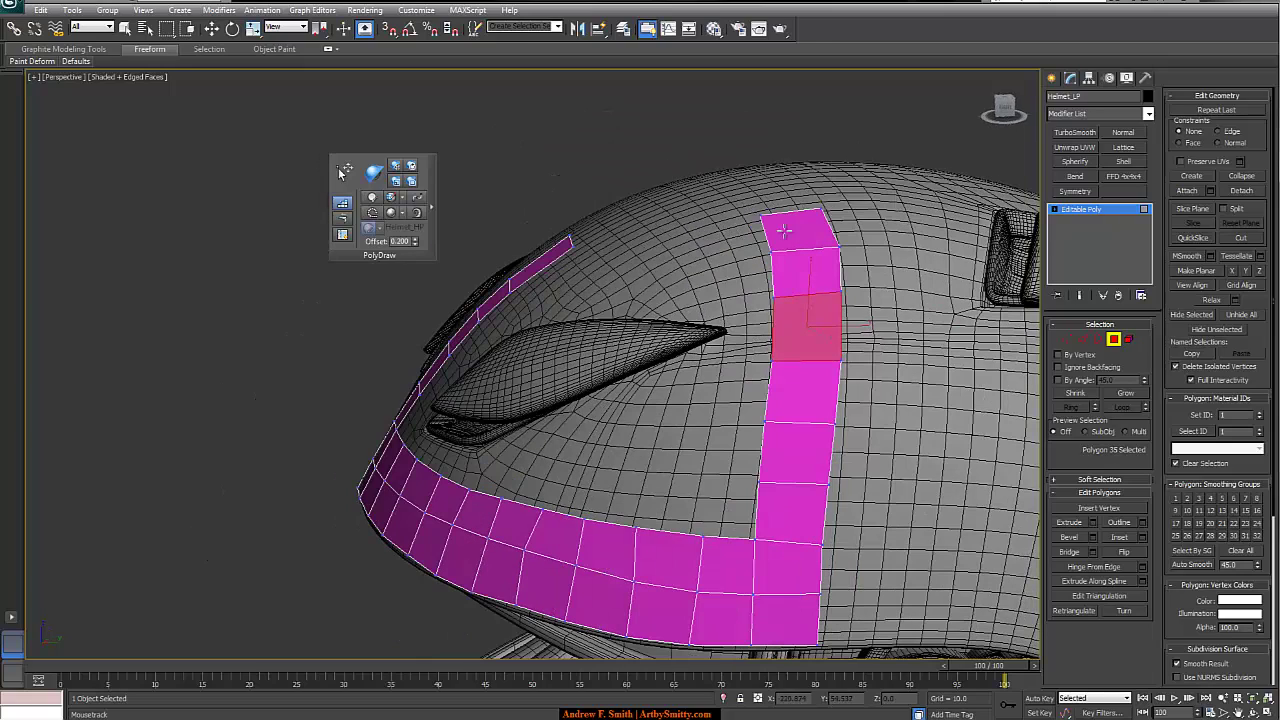
middle_click_drag(784, 231, 810, 312, "alt")
right_click(885, 273)
left_click(862, 165)
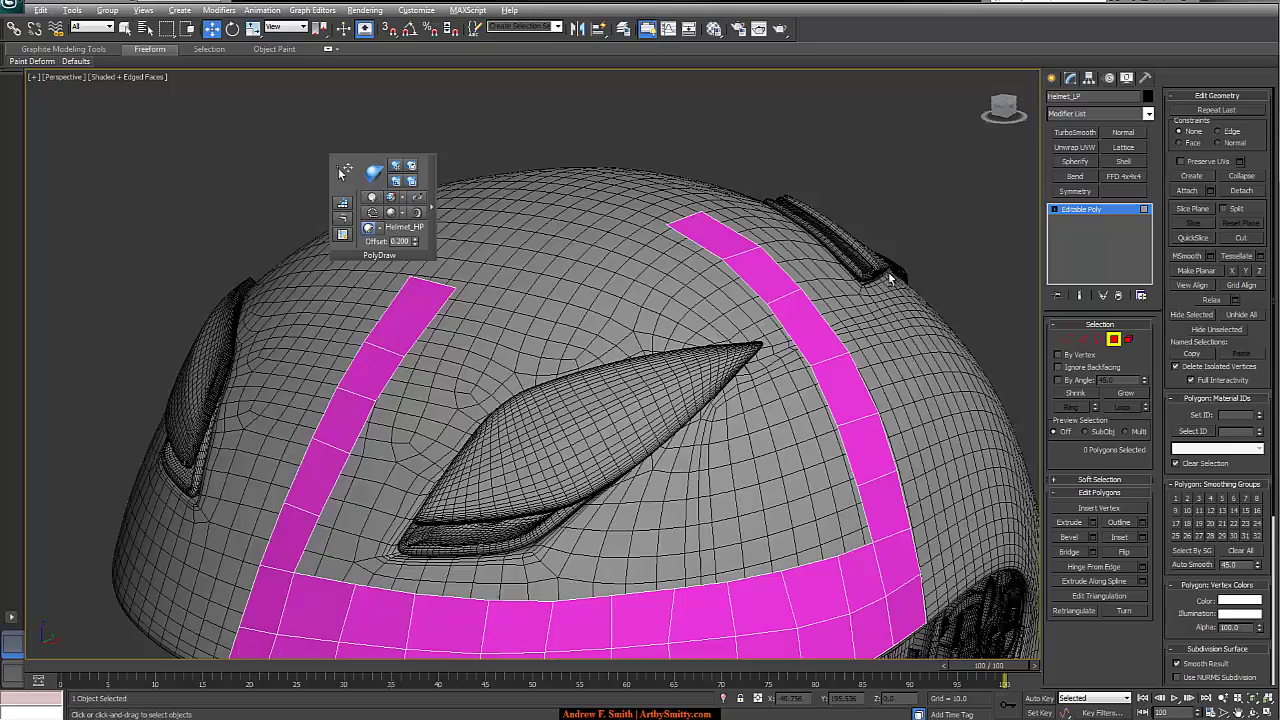
Inspect the magenta band and side strips from several angles around the helmet
middle_click_drag(888, 275, 867, 222, "alt")
scroll(867, 222, "down", 6)
scroll(672, 348, "up", 4)
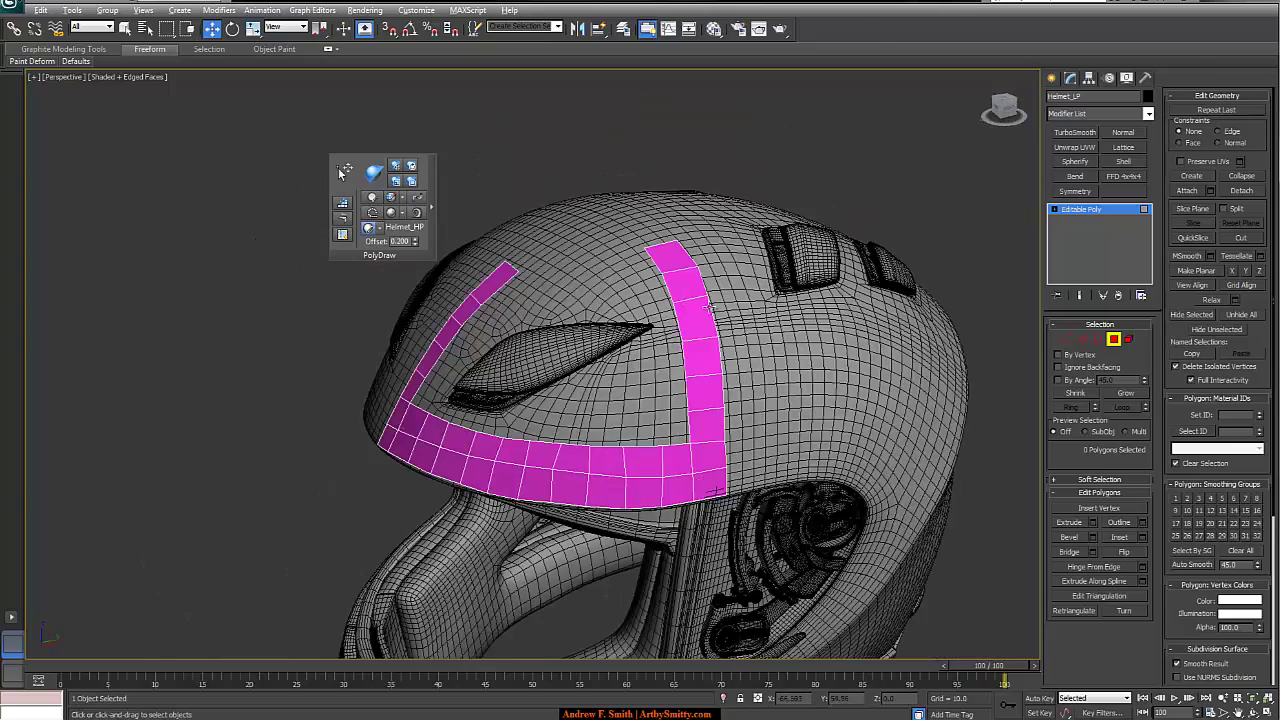
middle_click_drag(706, 306, 710, 328, "alt")
middle_click_drag(763, 380, 736, 290, "alt")
middle_click_drag(839, 316, 678, 337, "alt")
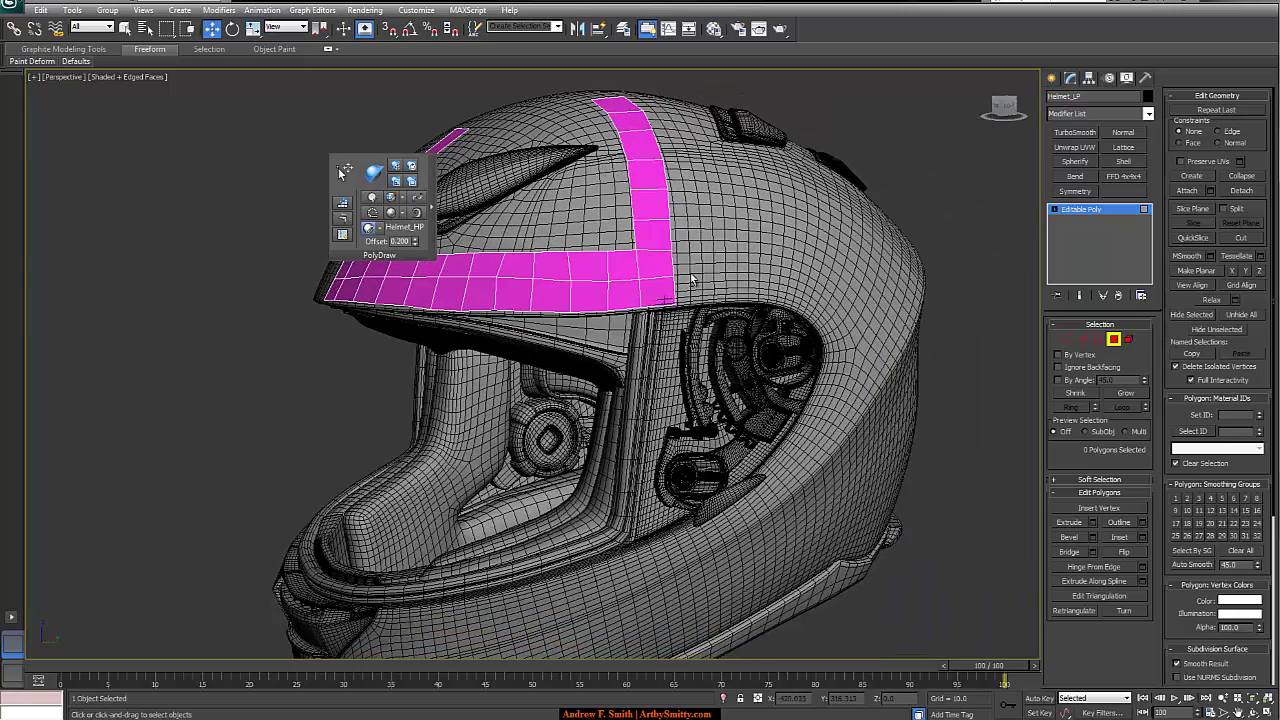
middle_click_drag(696, 284, 708, 323, "alt")
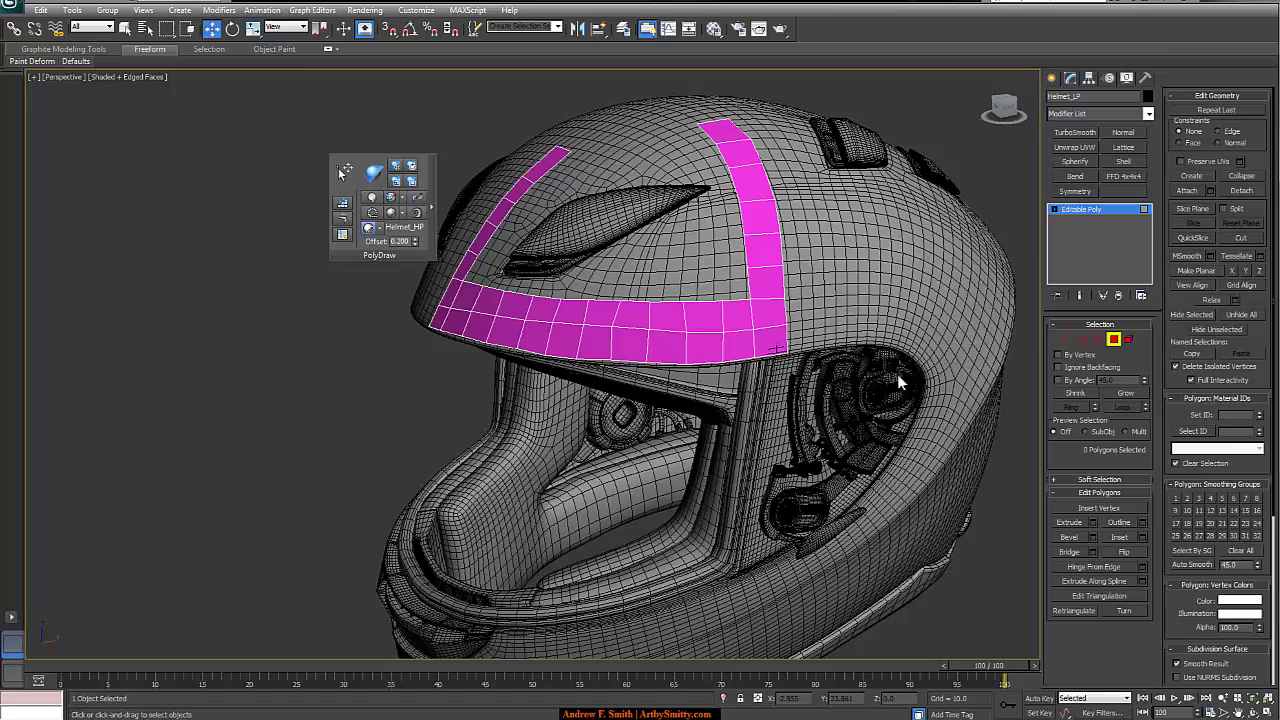
middle_click_drag(740, 282, 789, 316, "alt")
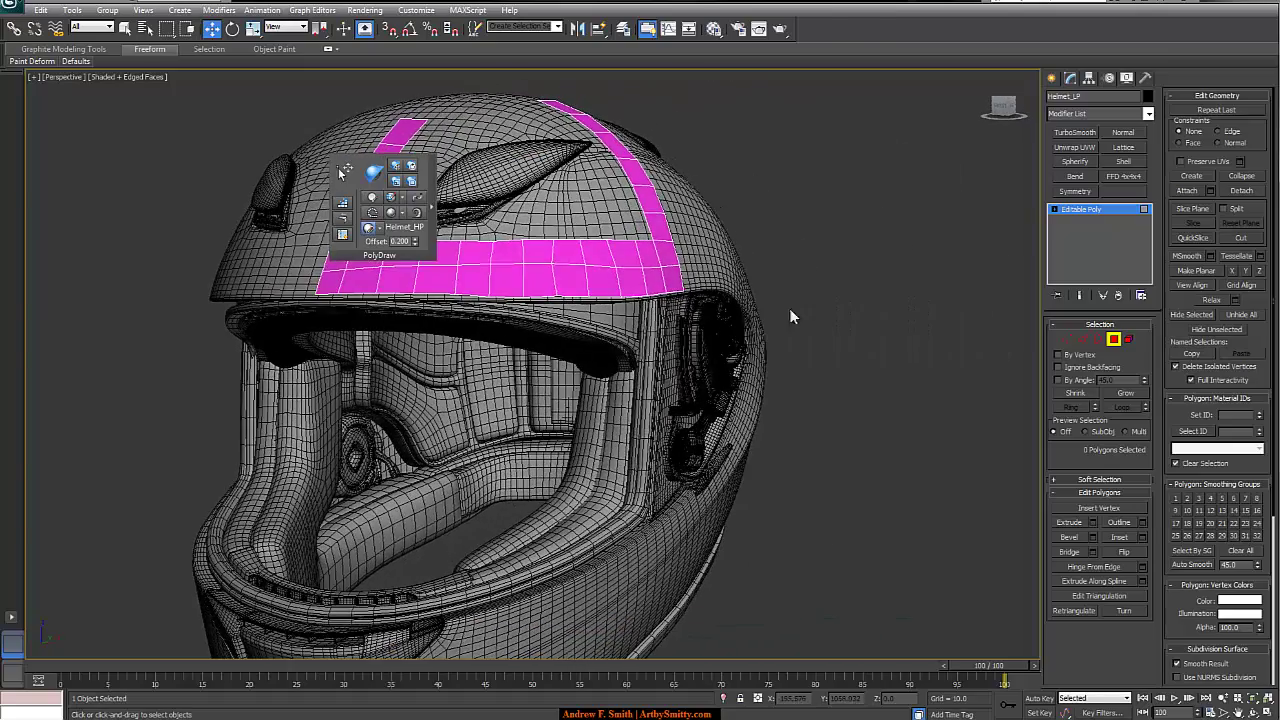
Build a strip of quads with Step Build from the band's lower edge across the brim's underside onto the inner padding
middle_click_drag(758, 371, 769, 374)
scroll(780, 345, "up", 4)
middle_click_drag(791, 314, 792, 284, "alt")
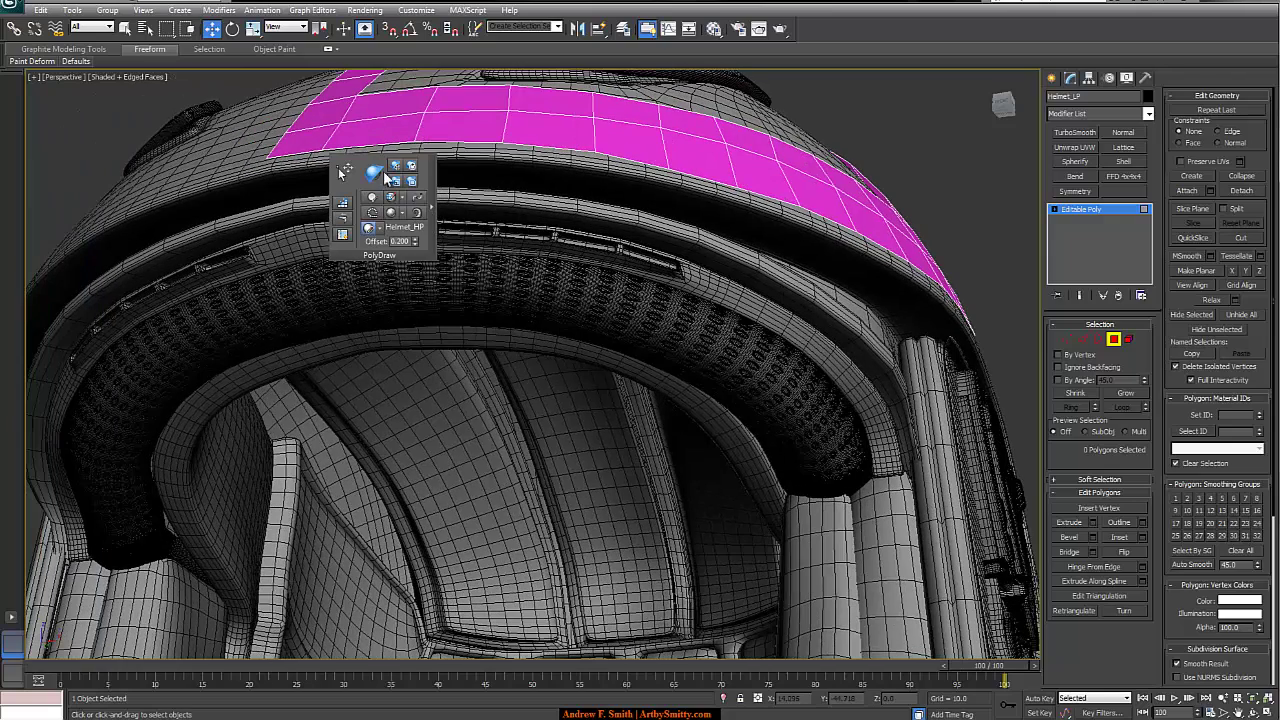
left_click(342, 202)
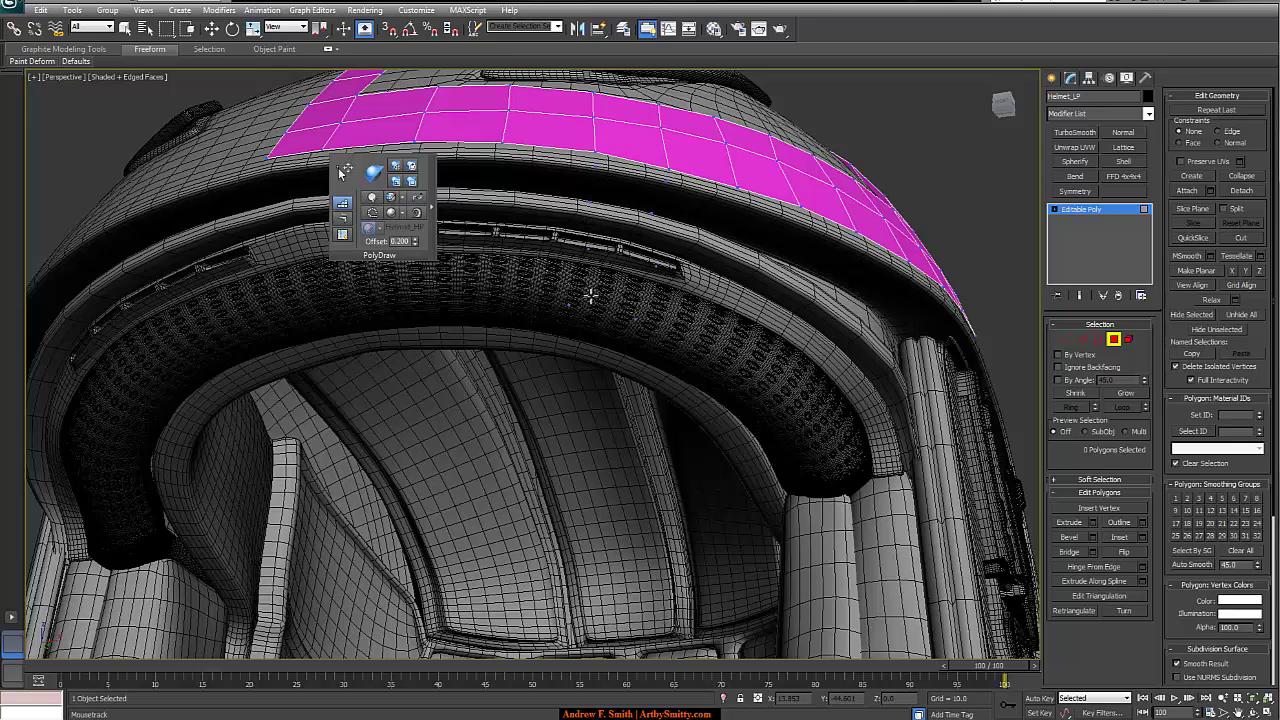
left_click(630, 172)
left_click_drag(632, 185, 600, 302)
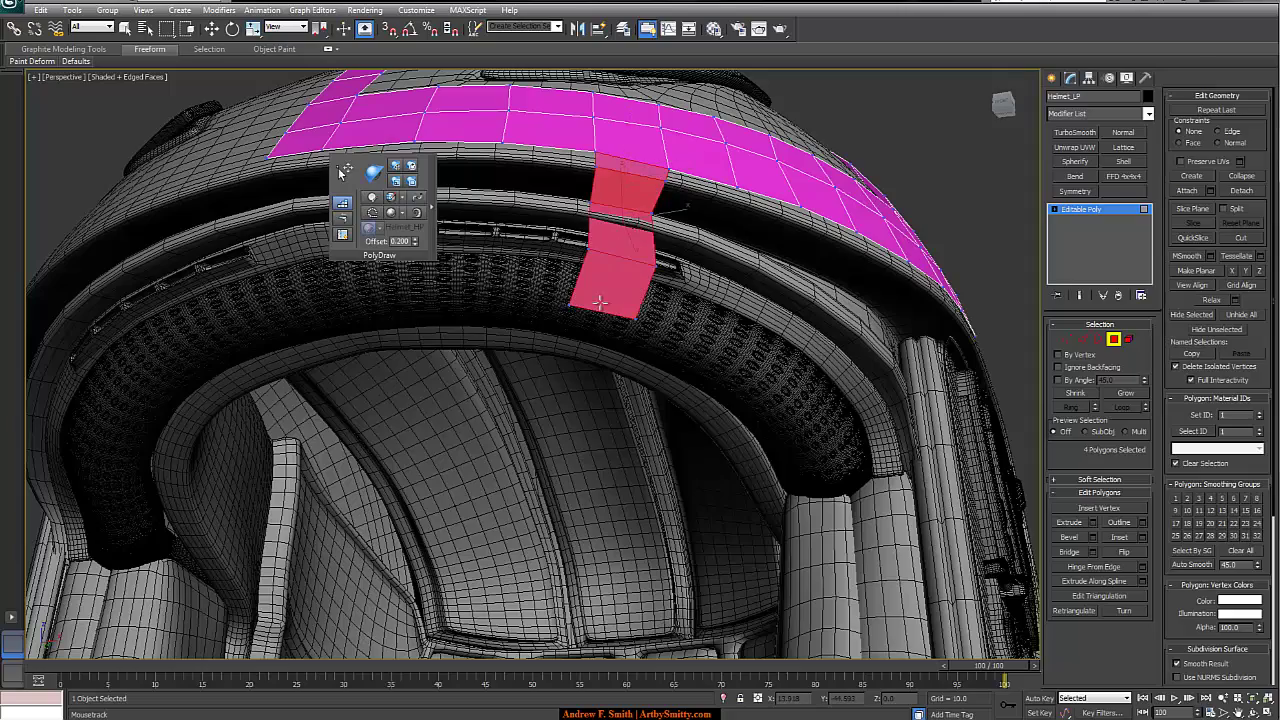
Reposition the underside strip's vertices at the rim so its quads lie above Helmet_HP
middle_click_drag(694, 218, 657, 224, "alt")
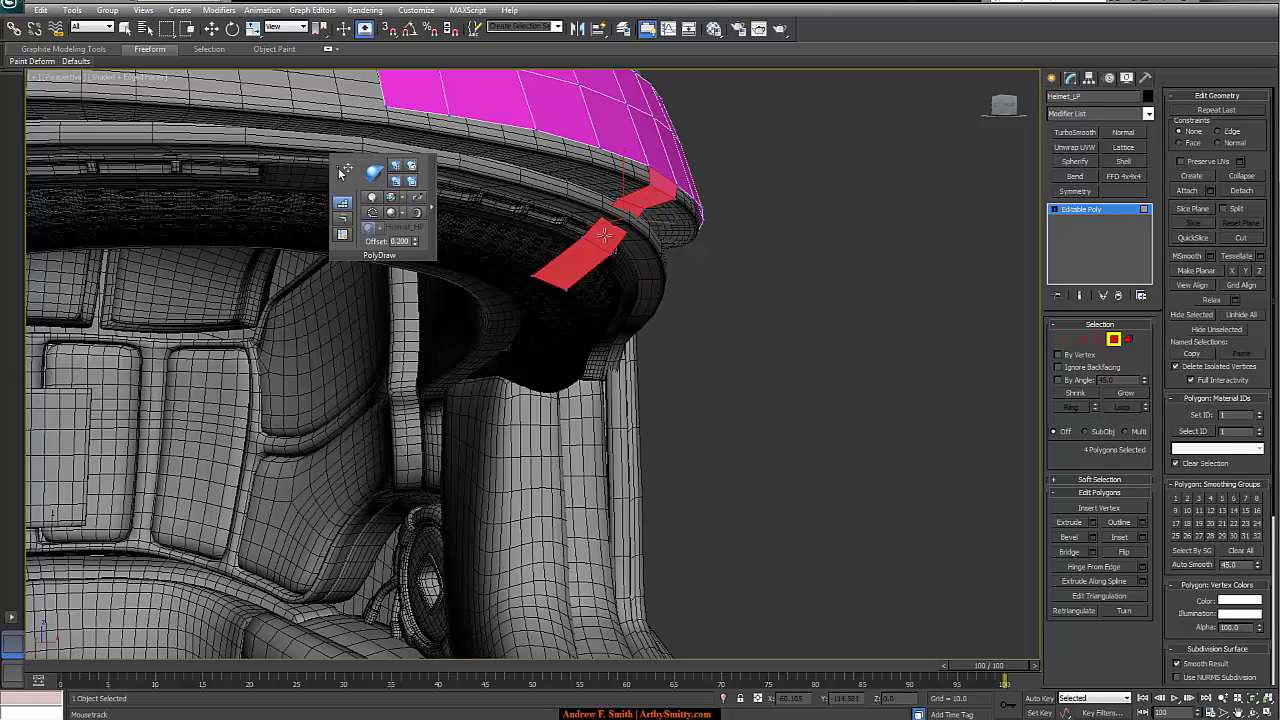
left_click_drag(583, 237, 641, 230)
mouse_move(636, 230)
middle_mouse_down("alt")
mouse_move(677, 208)
mouse_move(592, 250)
mouse_move(639, 241)
middle_mouse_up("alt")
key("w")
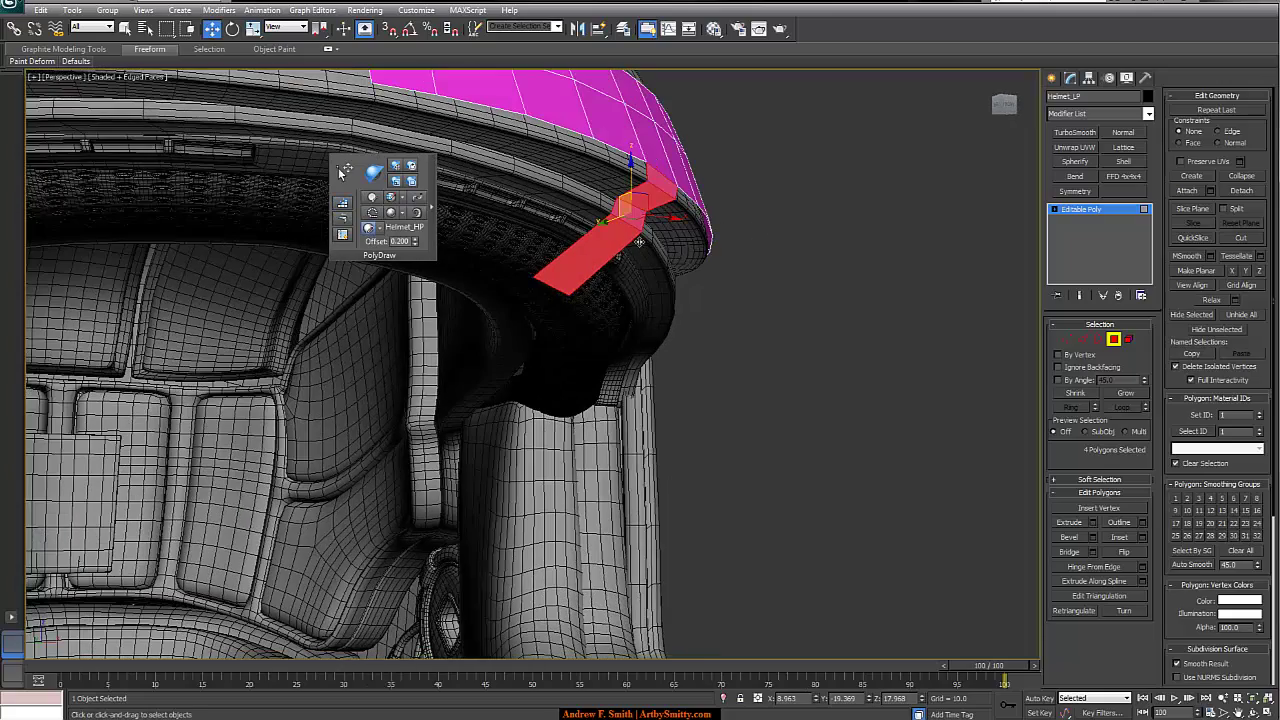
Connect the two side edges of the underside strip's long section and adjust the new vertices against the padding
key("2")
left_click(604, 265)
left_click(577, 254, "ctrl")
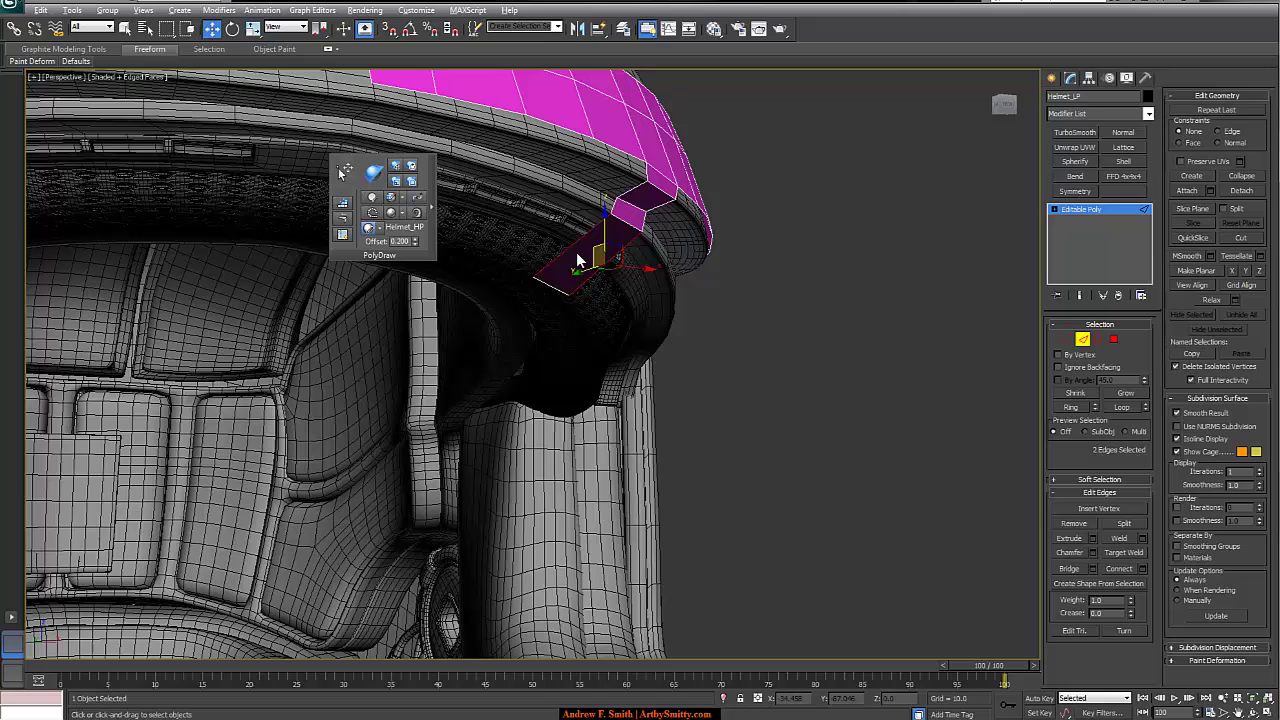
right_click(572, 249)
left_click(553, 286)
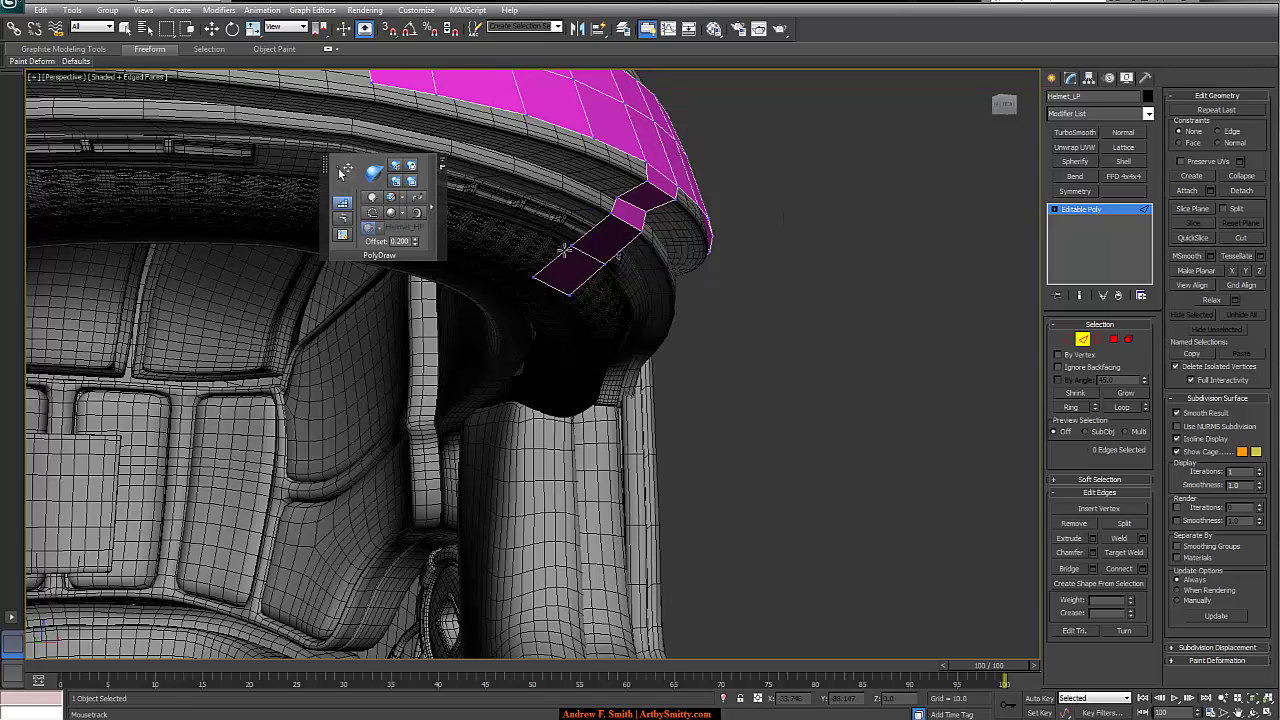
middle_click_drag(650, 251, 613, 256, "alt")
left_click_drag(619, 249, 614, 246)
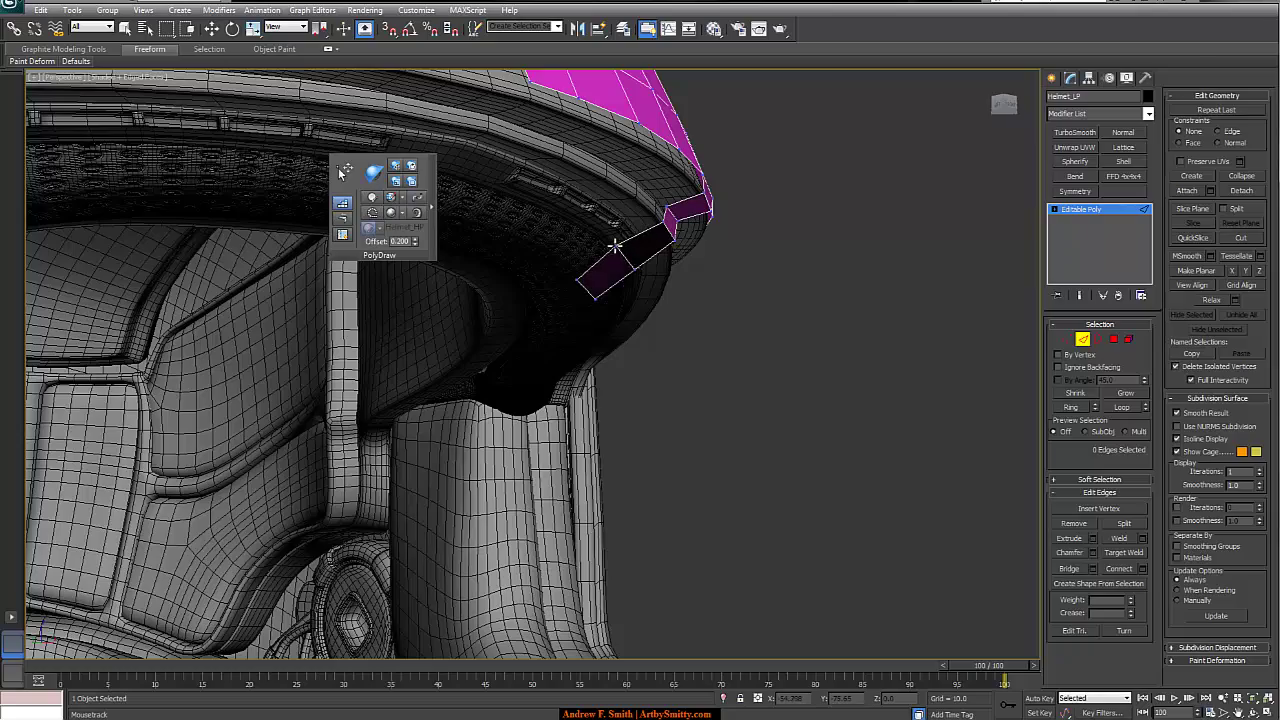
Fill a row of four quads above the band, running from below the vent to the side strip's inner edge
mouse_move(743, 249)
middle_mouse_down("alt")
mouse_move(580, 209)
mouse_move(608, 245)
mouse_move(829, 306)
mouse_move(857, 243)
mouse_move(775, 272)
mouse_move(738, 262)
middle_mouse_up("alt")
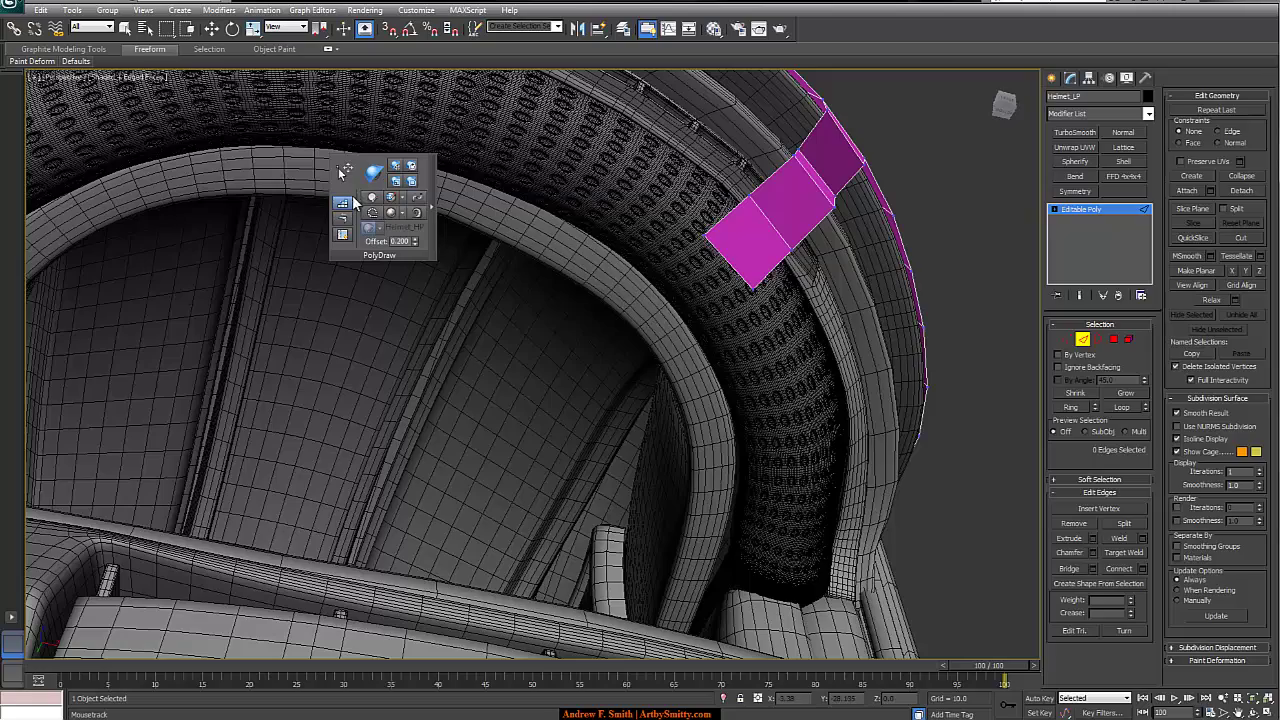
middle_click_drag(601, 259, 748, 296, "alt")
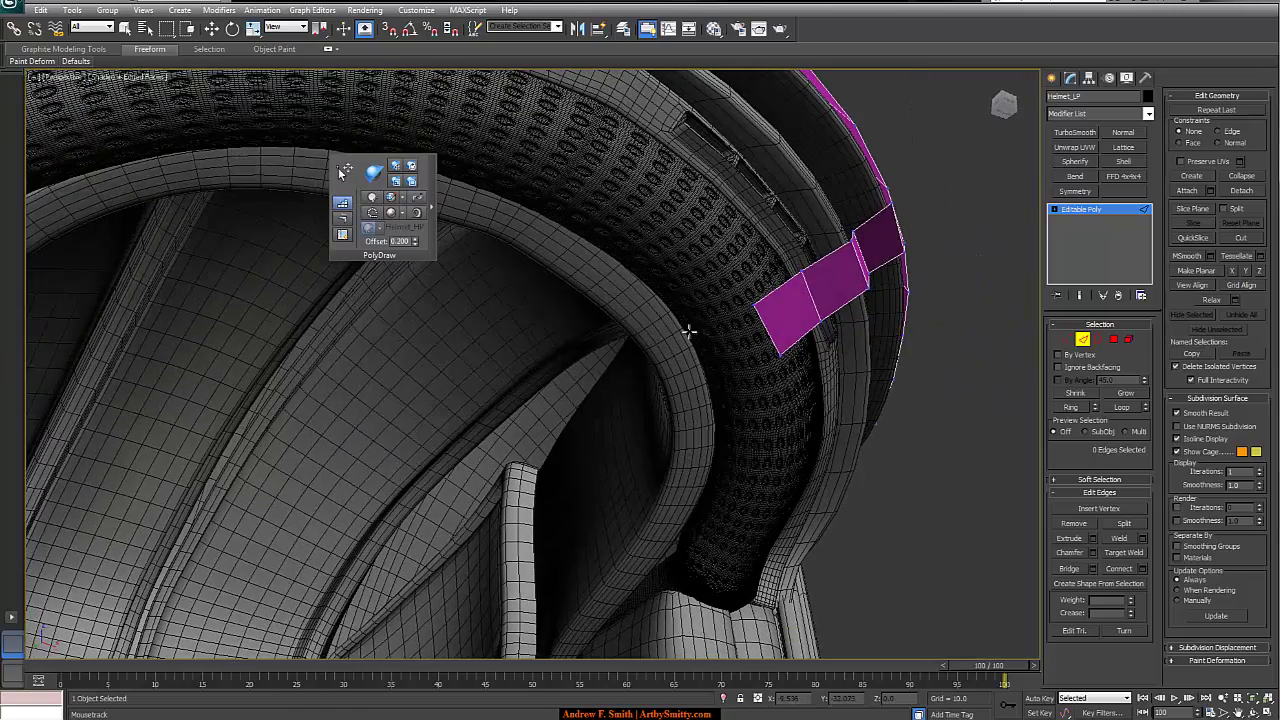
middle_click_drag(710, 380, 636, 333, "alt")
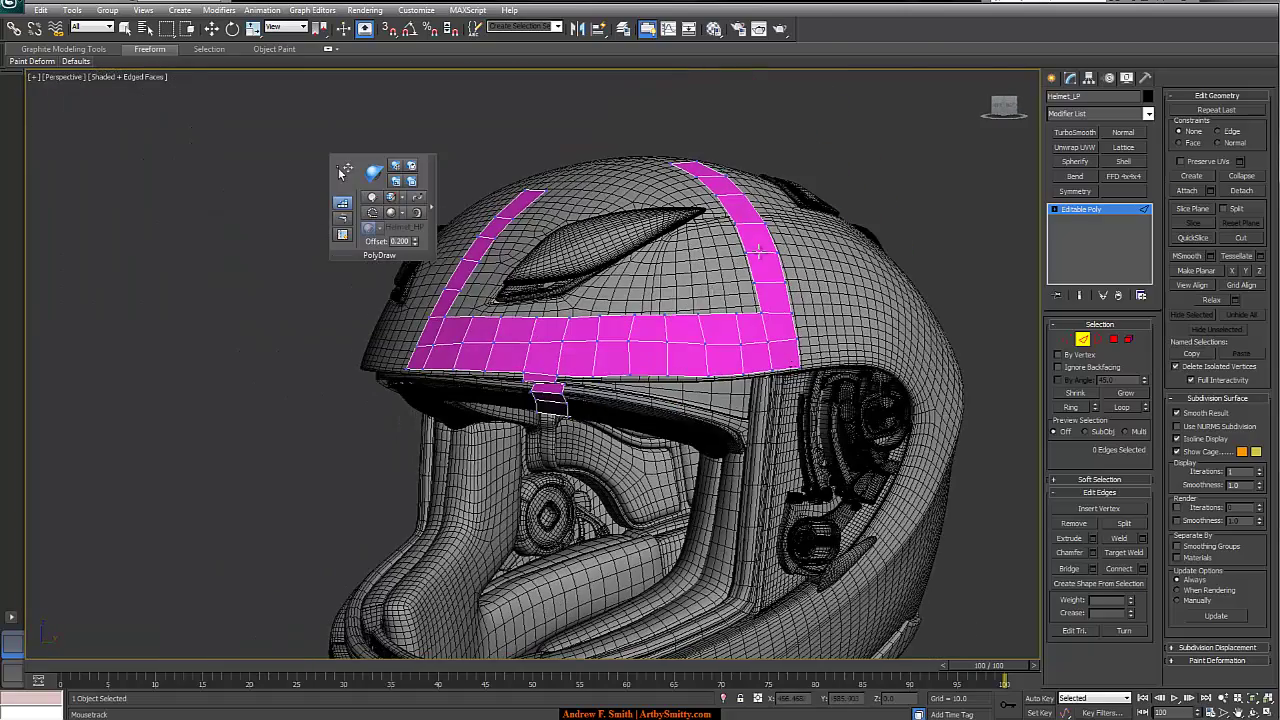
middle_click_drag(760, 251, 712, 322, "alt")
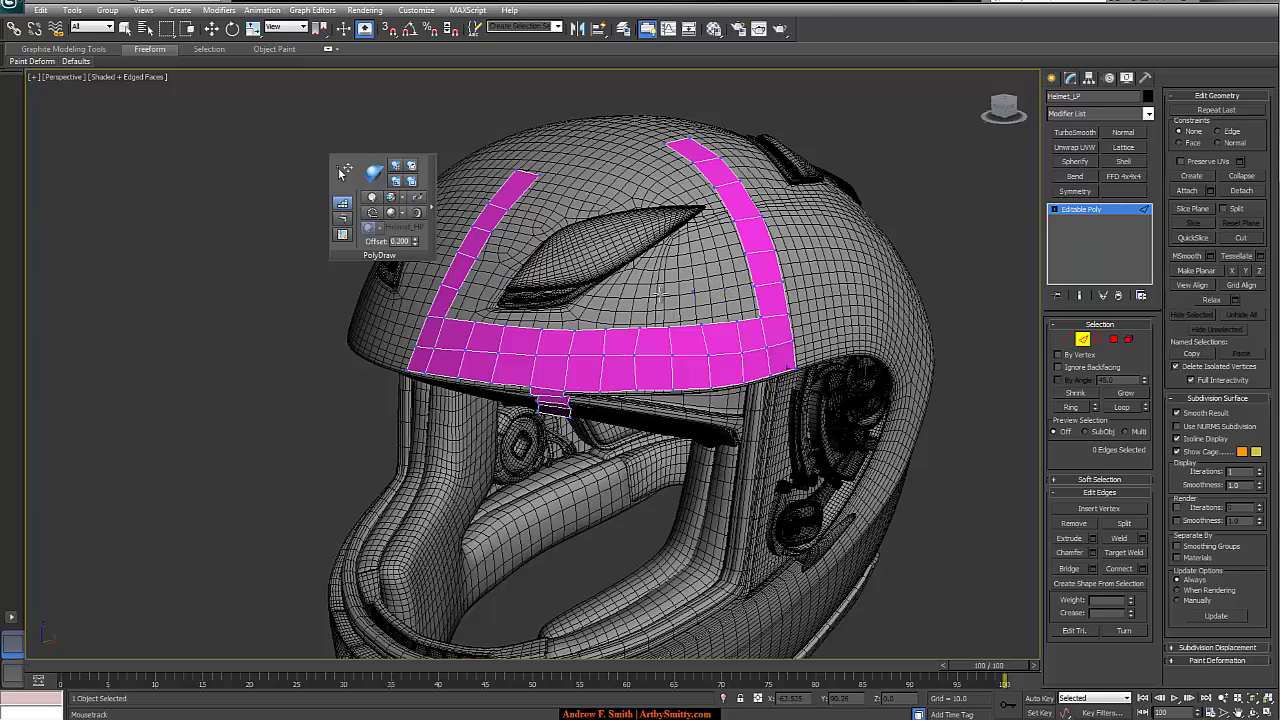
left_click_drag(658, 296, 739, 305)
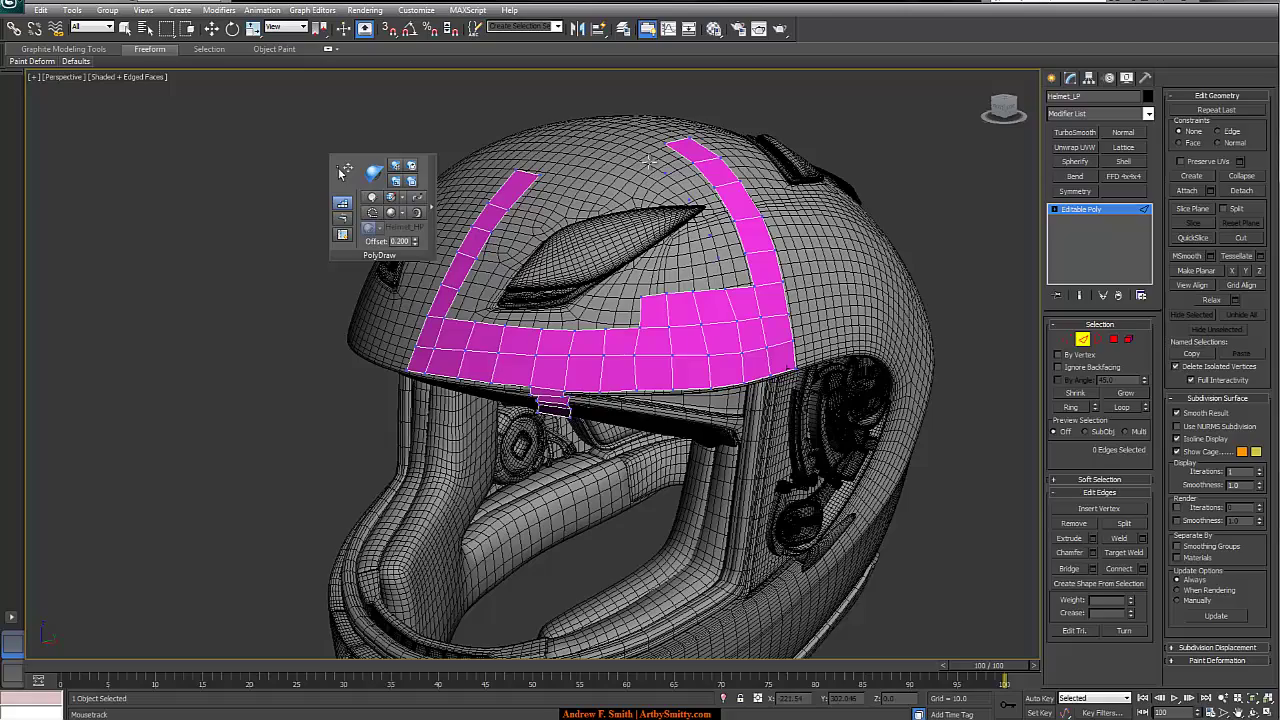
Add a second column of quads along the side strip's inner edge, from the new row up to the strip's top
middle_click_drag(823, 234, 783, 252, "alt")
mouse_move(682, 279)
middle_mouse_down("alt")
mouse_move(757, 278)
mouse_move(677, 300)
mouse_move(685, 261)
mouse_move(671, 284)
middle_mouse_up("alt")
scroll(700, 299, "up", 3)
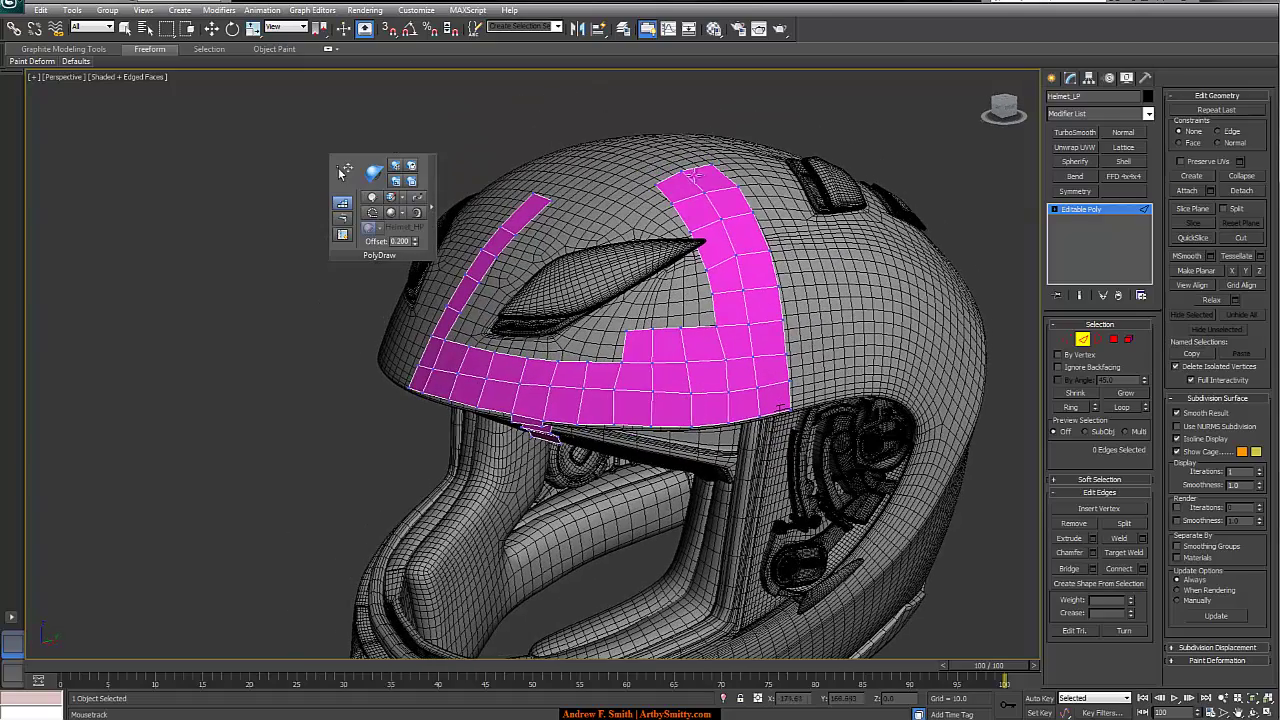
mouse_move(695, 176)
middle_mouse_down("alt")
mouse_move(697, 148)
mouse_move(684, 195)
middle_mouse_up("alt")
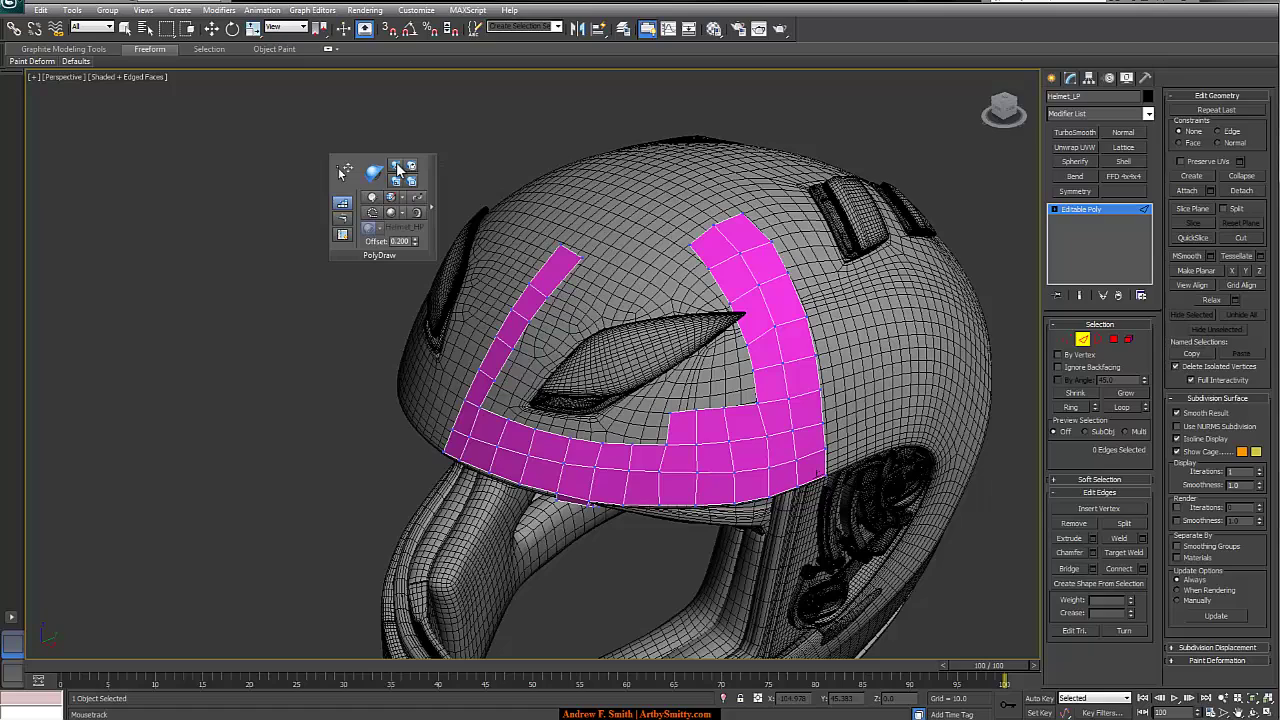